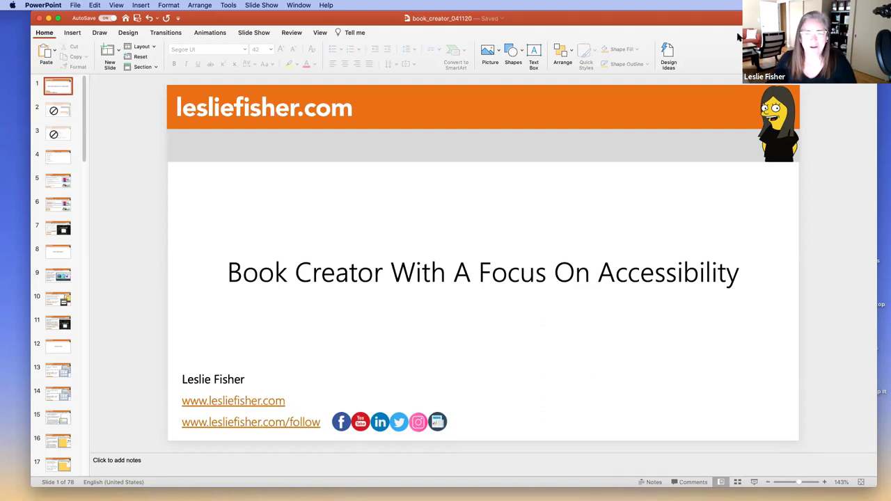
# - Look over all slides of the book_creator_041120 deck in slide sorter view and reopen the title slide in normal view
pyautogui.moveTo(713, 20); pyautogui.dragTo(700, 19)
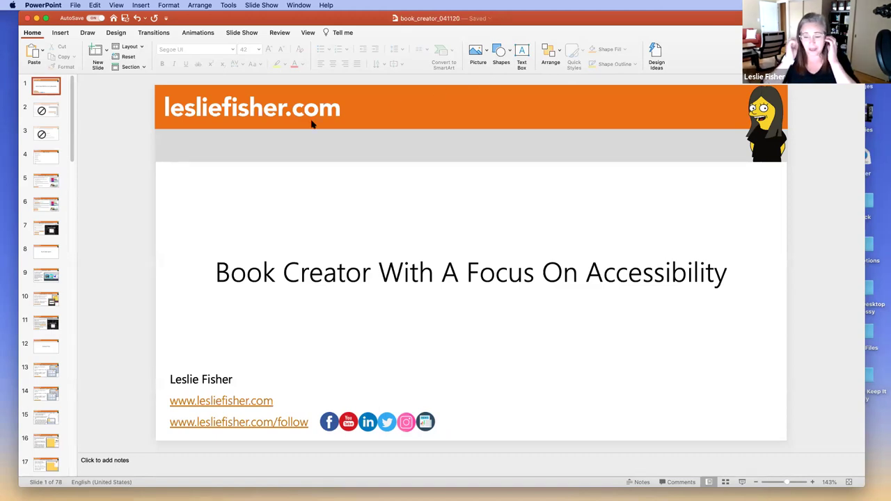
pyautogui.click(725, 482)
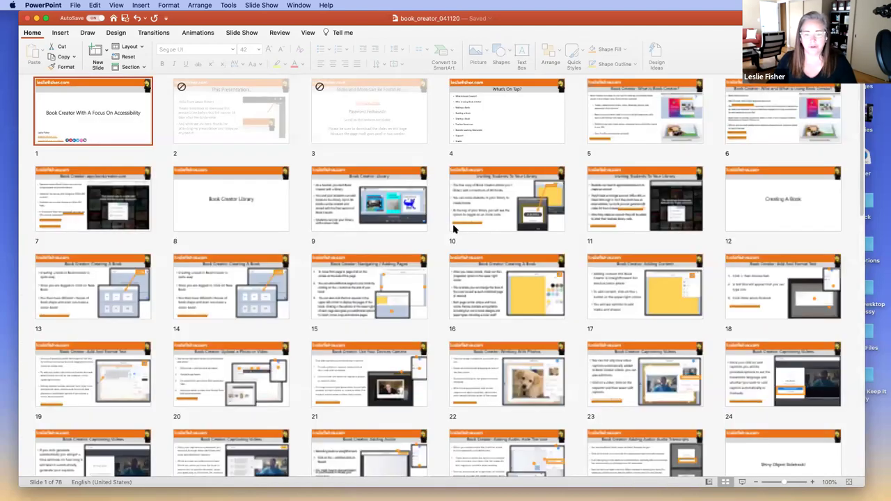
pyautogui.scroll(-2, 465, 236)
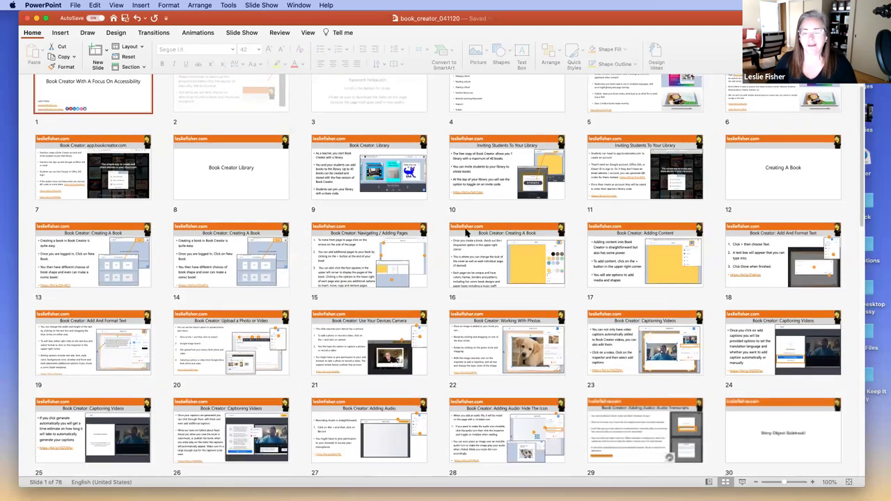
pyautogui.scroll(-8, 465, 234)
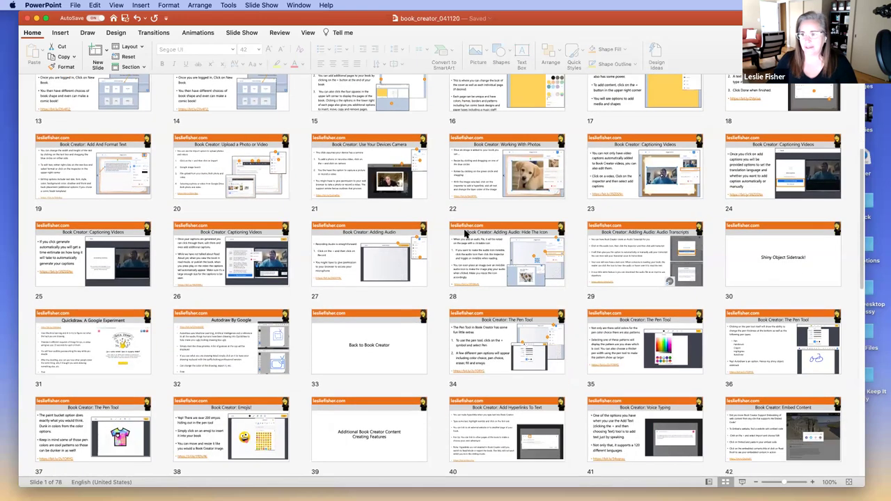
pyautogui.scroll(-13, 465, 234)
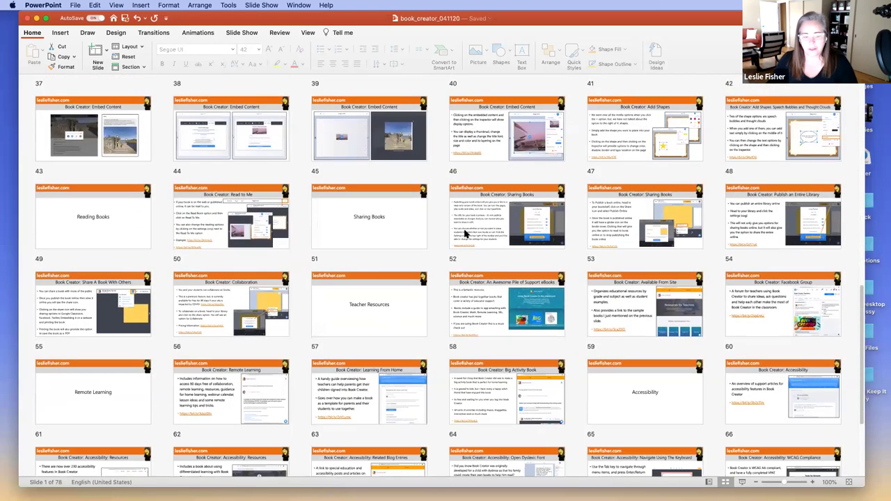
pyautogui.scroll(-4, 466, 234)
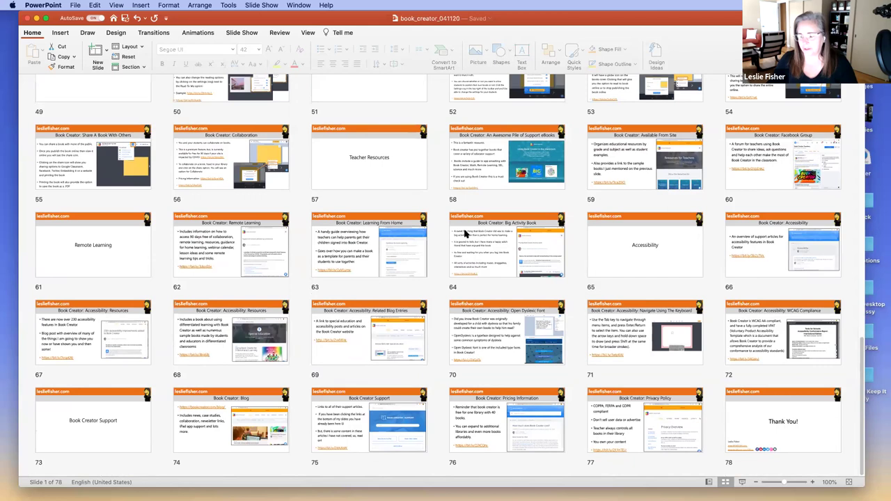
pyautogui.scroll(9, 465, 234)
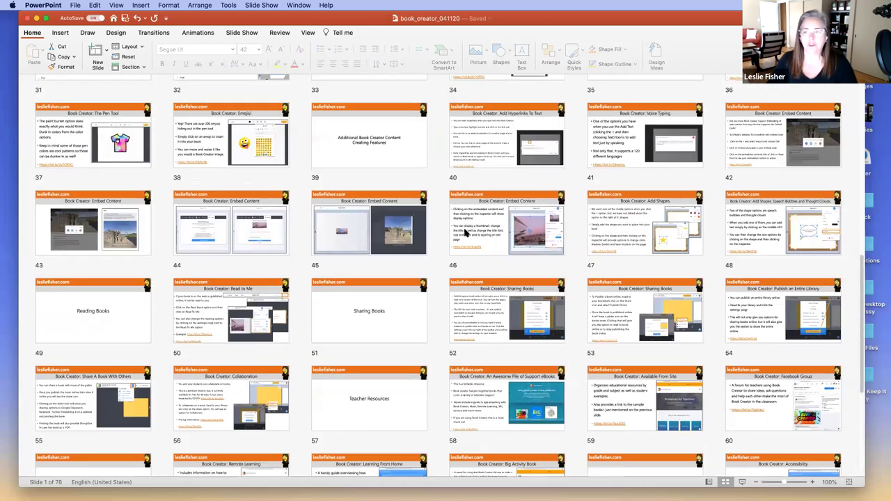
pyautogui.scroll(1, 465, 234)
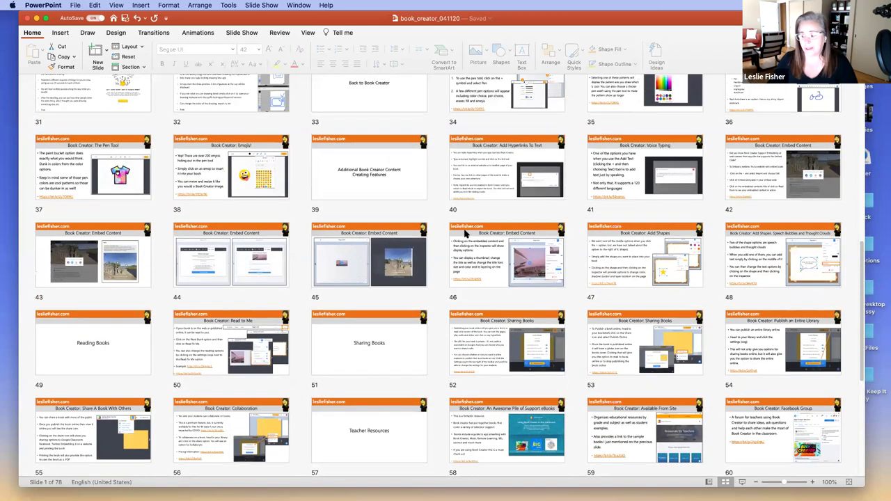
pyautogui.scroll(8, 465, 234)
pyautogui.scroll(8, 465, 234)
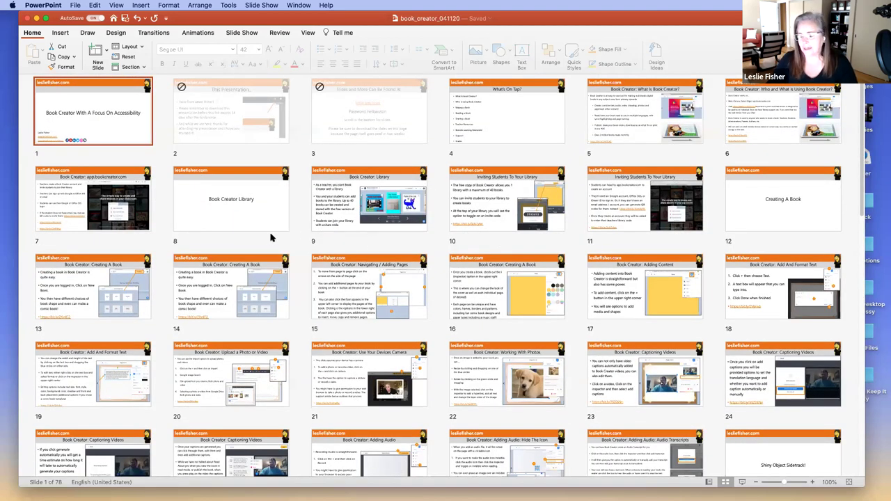
pyautogui.doubleClick(94, 118)
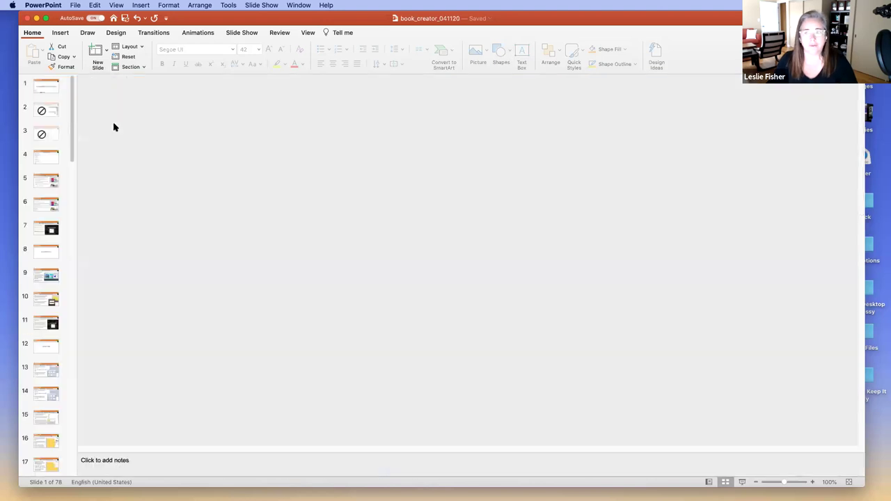
# - Move the presentation aside to check the Demo books library in Google Chrome, and return to the presentation in PowerPoint
pyautogui.moveTo(215, 20); pyautogui.dragTo(250, 495)
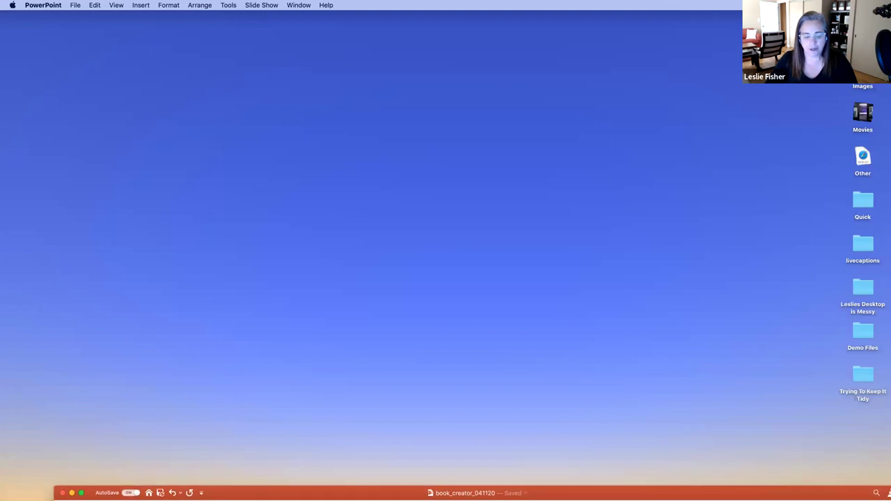
pyautogui.moveTo(244, 495)
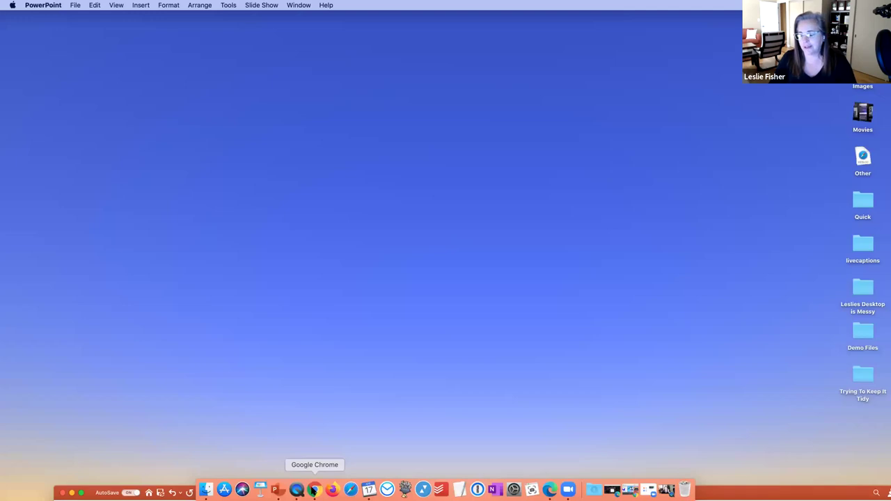
pyautogui.click(314, 491)
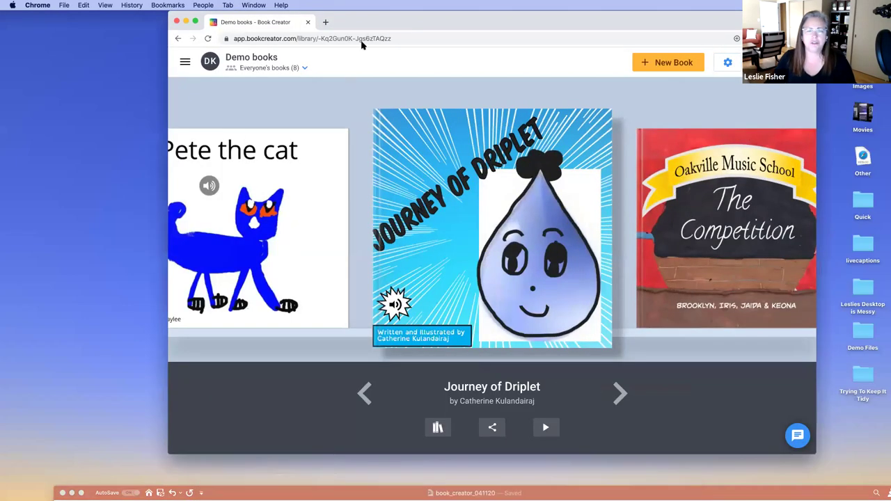
pyautogui.moveTo(364, 23); pyautogui.dragTo(337, 22)
pyautogui.doubleClick(362, 489)
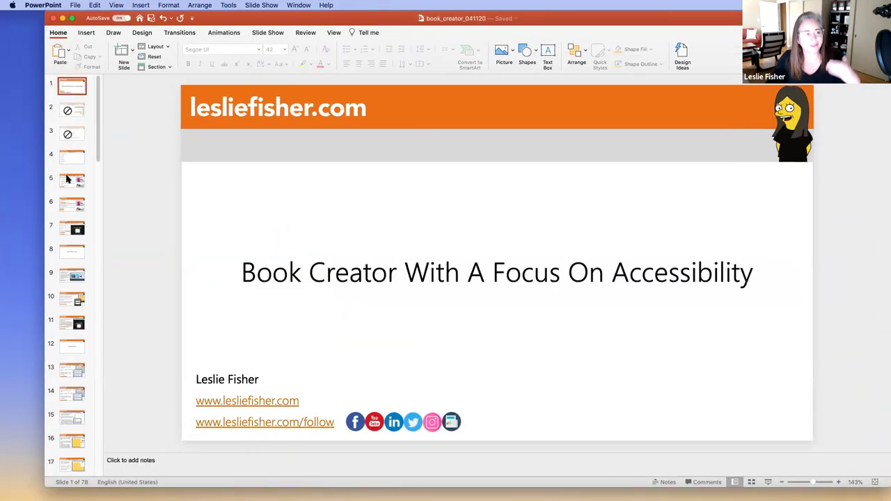
# - Read through slides 4 to 7, from the What's On Tap? agenda to the app.bookcreator.com account slide
pyautogui.click(69, 180)
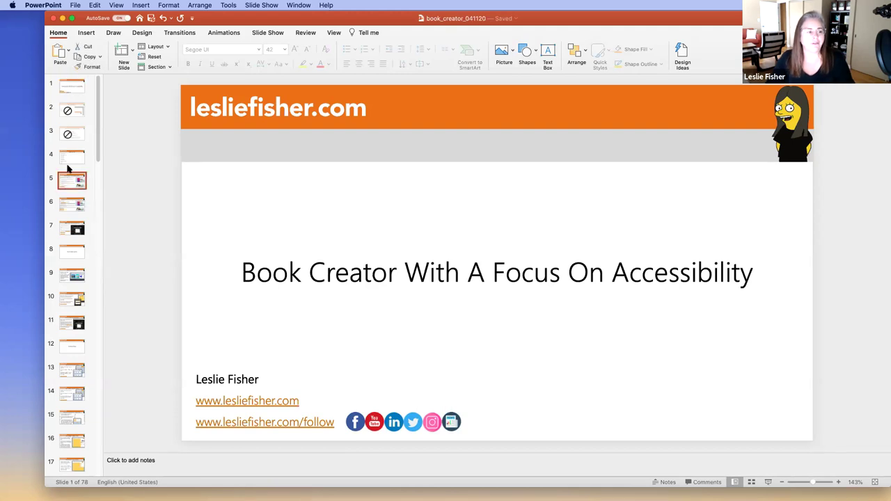
pyautogui.click(66, 159)
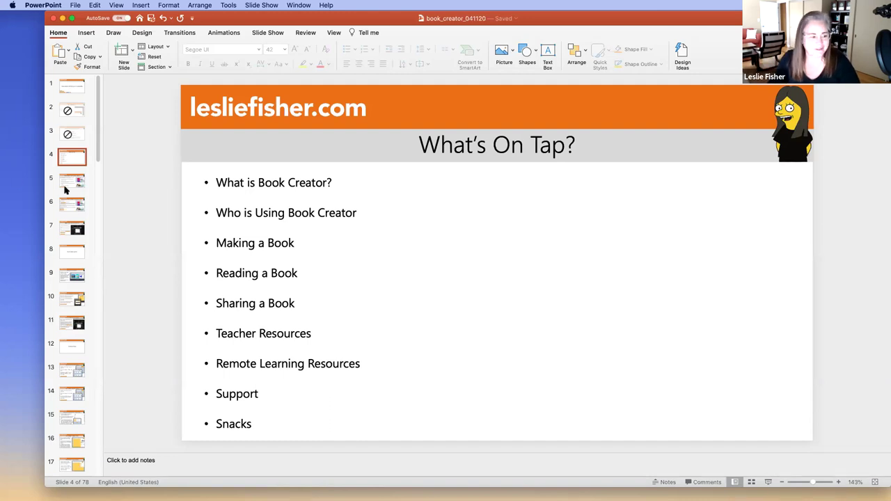
pyautogui.click(67, 184)
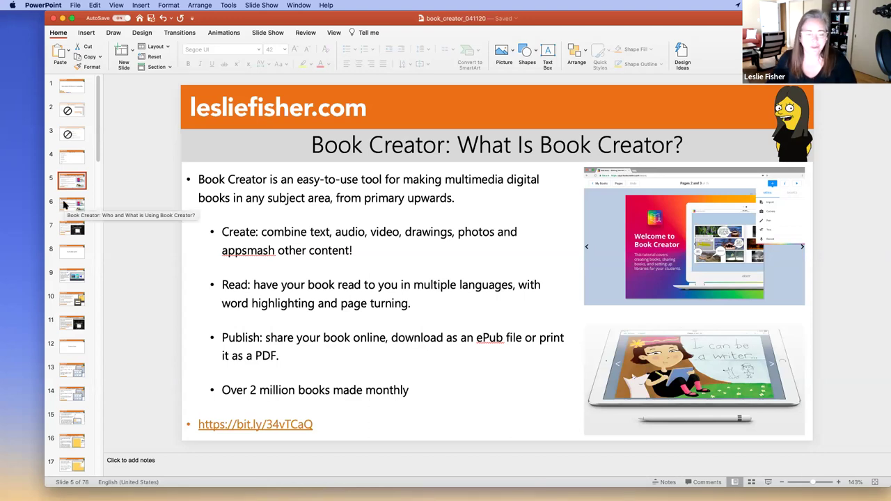
pyautogui.click(64, 204)
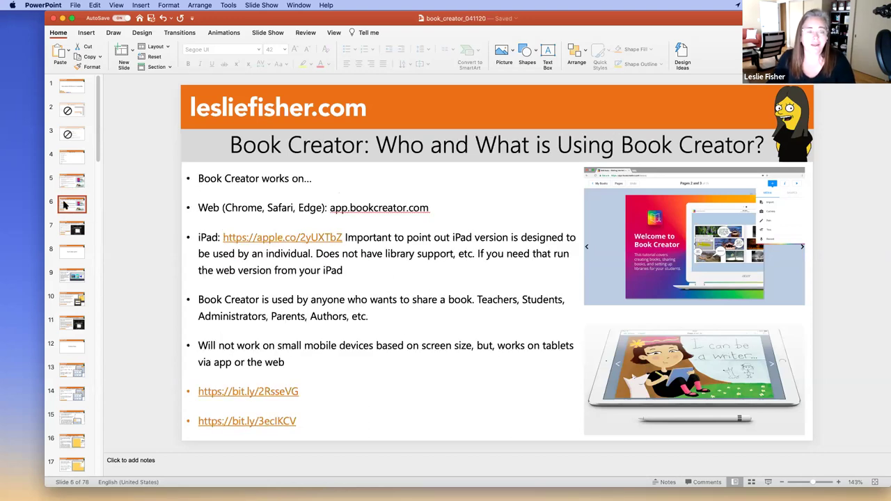
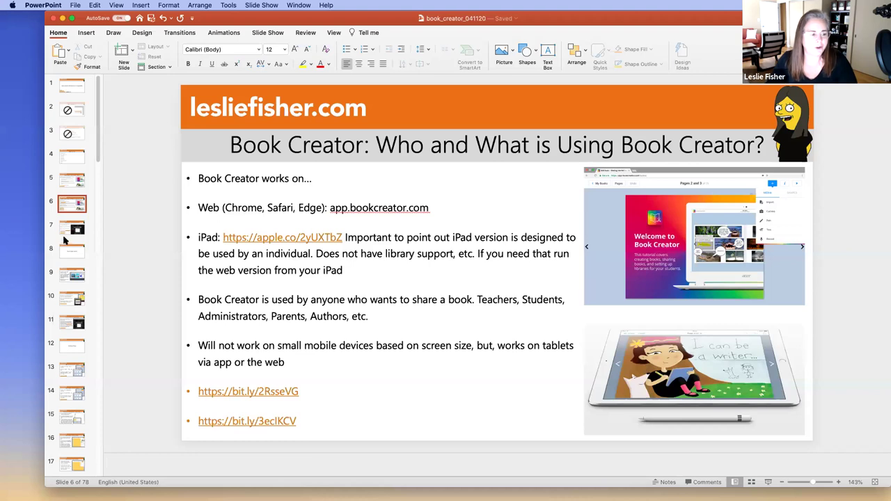
pyautogui.click(64, 232)
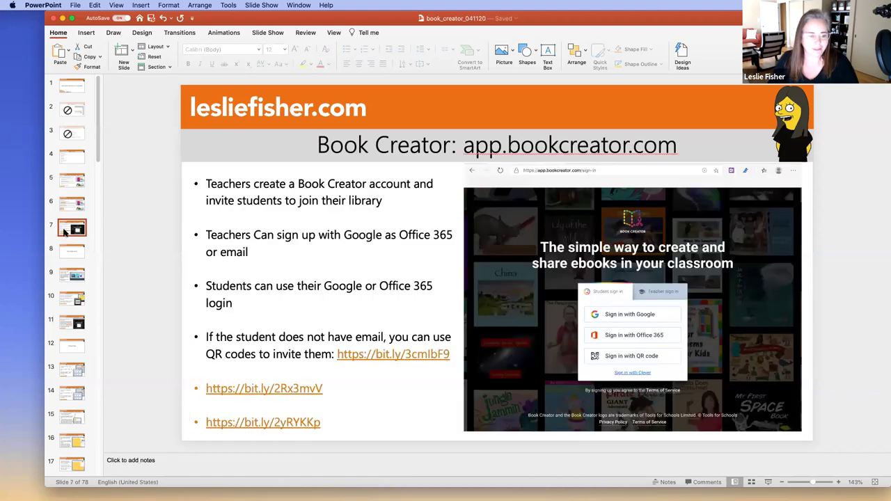
# - Move the presentation out of the way and bring up the Book Creator sign-in page in Microsoft Edge, pointing out its web address
pyautogui.moveTo(336, 19); pyautogui.dragTo(336, 138)
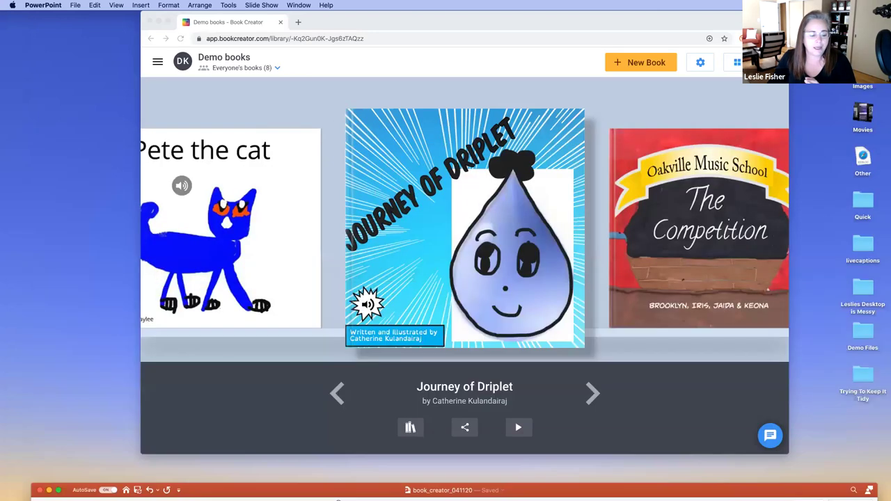
pyautogui.moveTo(338, 498)
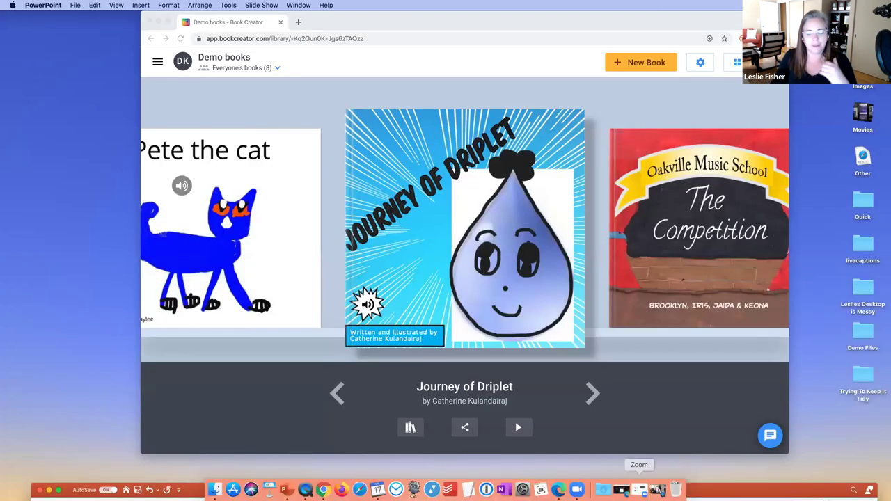
pyautogui.click(621, 490)
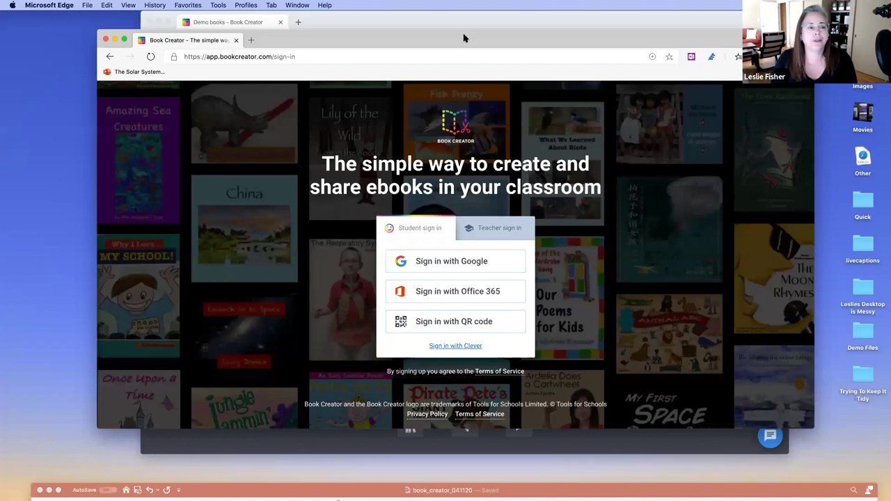
pyautogui.click(271, 56)
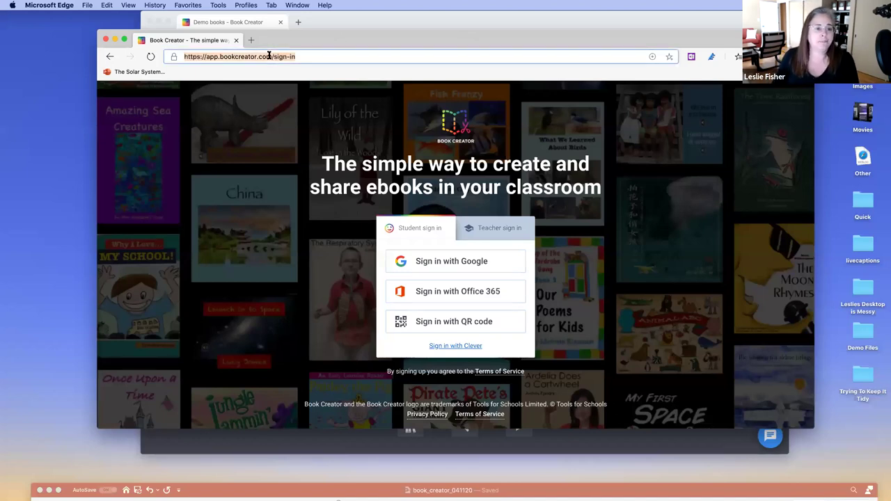
pyautogui.click(272, 56)
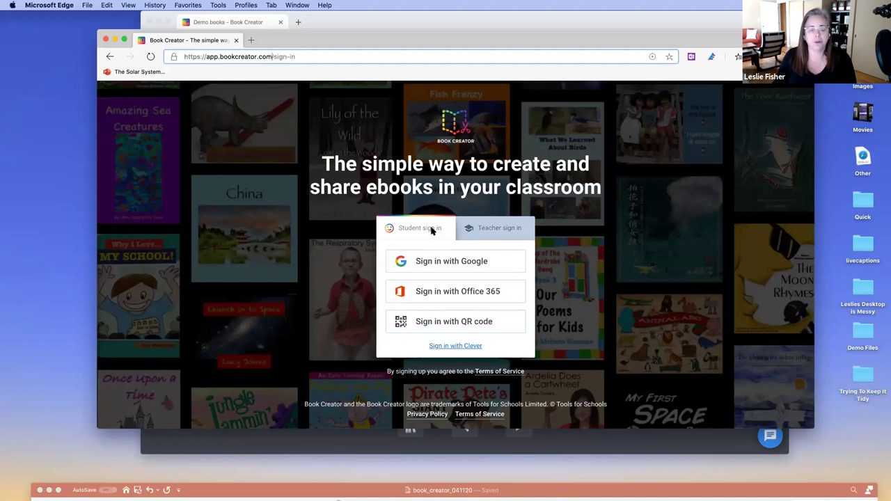
# - View the teacher and student sign-in options, and minimize the sign-in window to return to Google Chrome
pyautogui.click(495, 233)
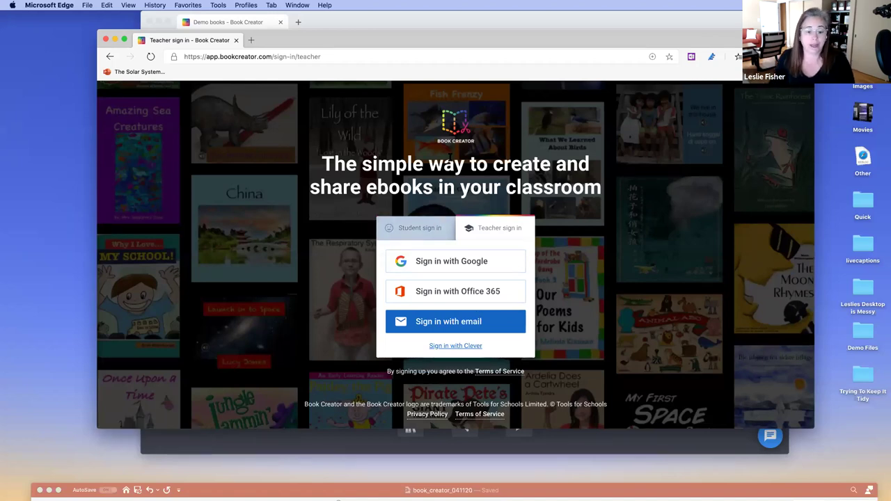
pyautogui.click(417, 228)
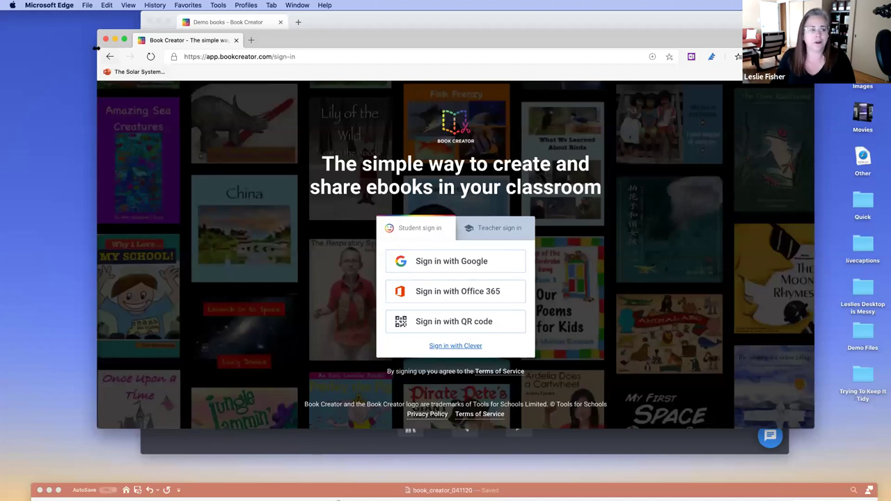
pyautogui.click(115, 40)
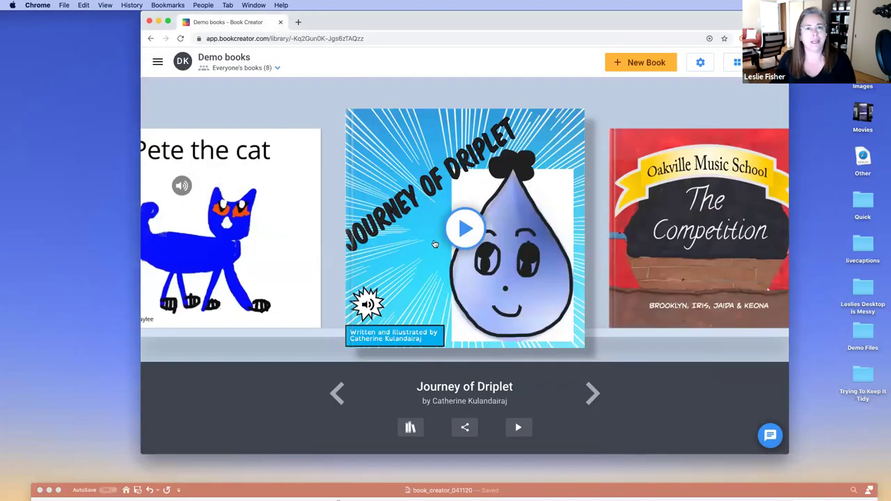
# - Browse the covers in the Demo books library forward to Rescue Pup Part 1 and back to The Competition
pyautogui.click(594, 395)
pyautogui.click(593, 394)
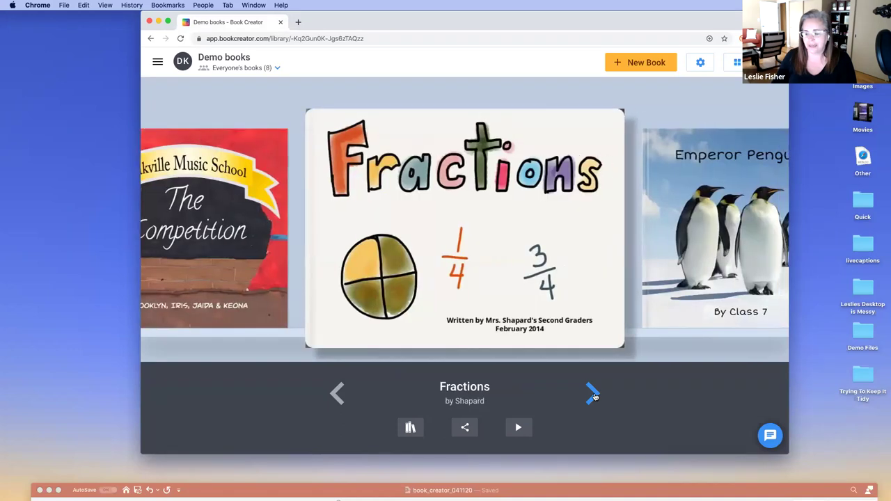
pyautogui.click(592, 394)
pyautogui.click(592, 394)
pyautogui.click(592, 394)
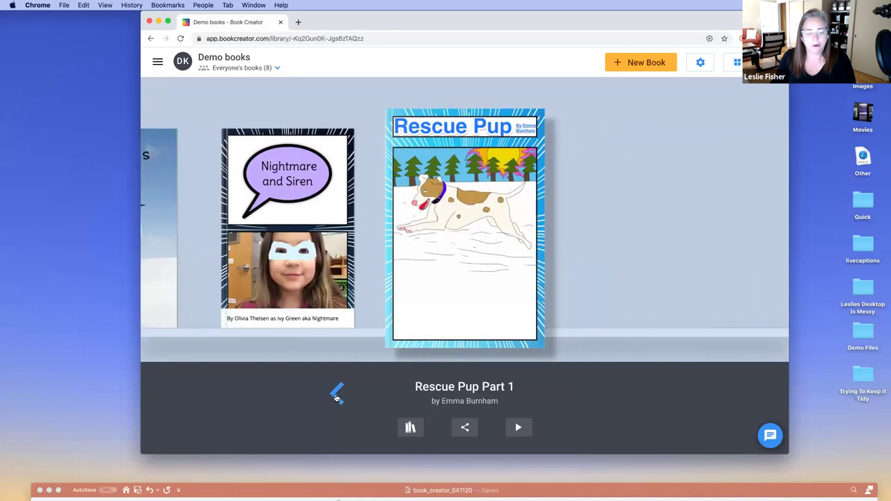
pyautogui.click(337, 394)
pyautogui.click(337, 394)
pyautogui.click(337, 394)
pyautogui.click(337, 394)
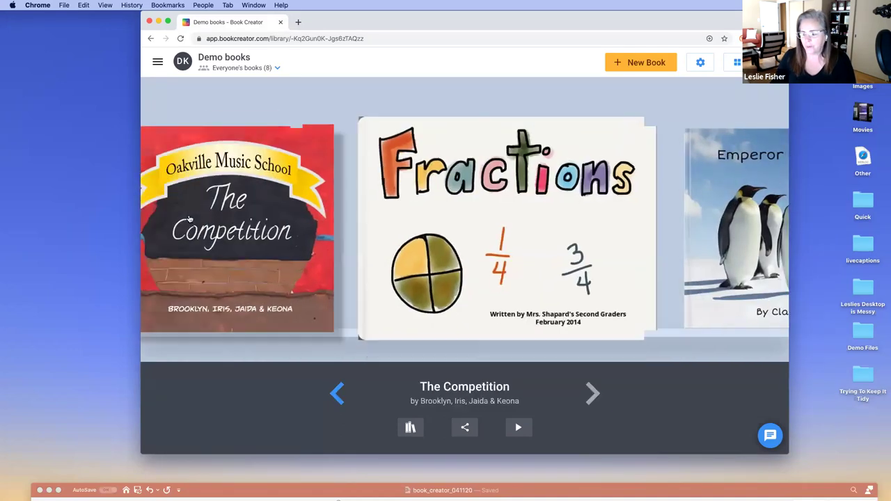
# - Open the My Books library from the Teacher Dashboard and start a new book
pyautogui.click(158, 63)
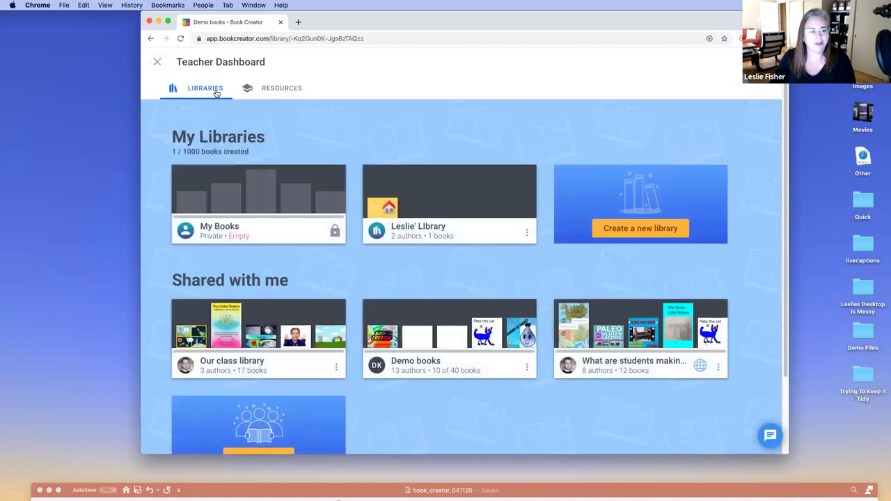
pyautogui.click(267, 195)
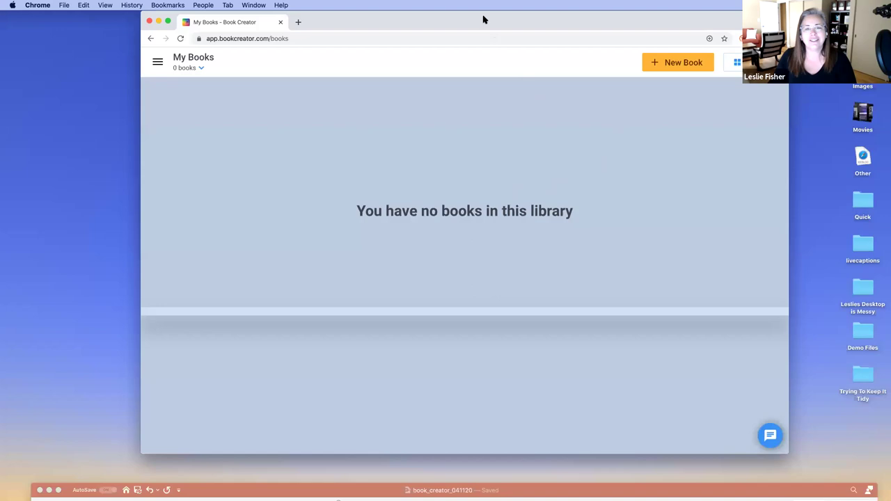
pyautogui.moveTo(485, 16); pyautogui.dragTo(485, 16)
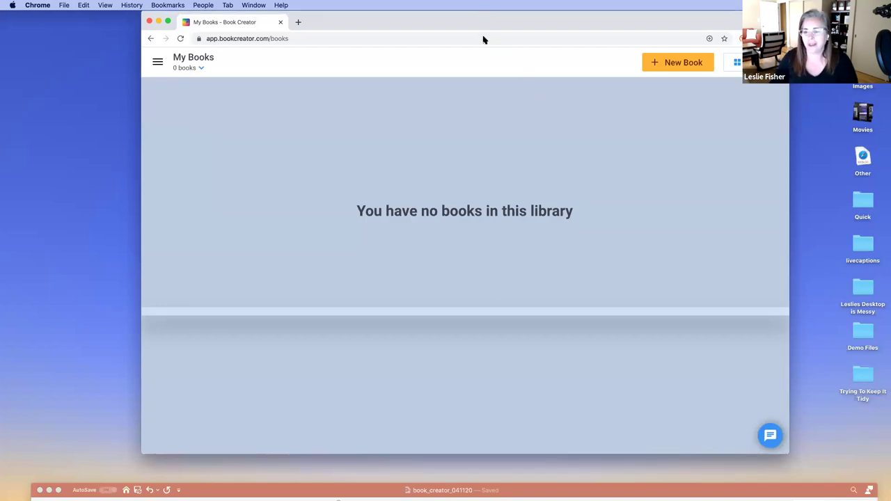
pyautogui.click(665, 66)
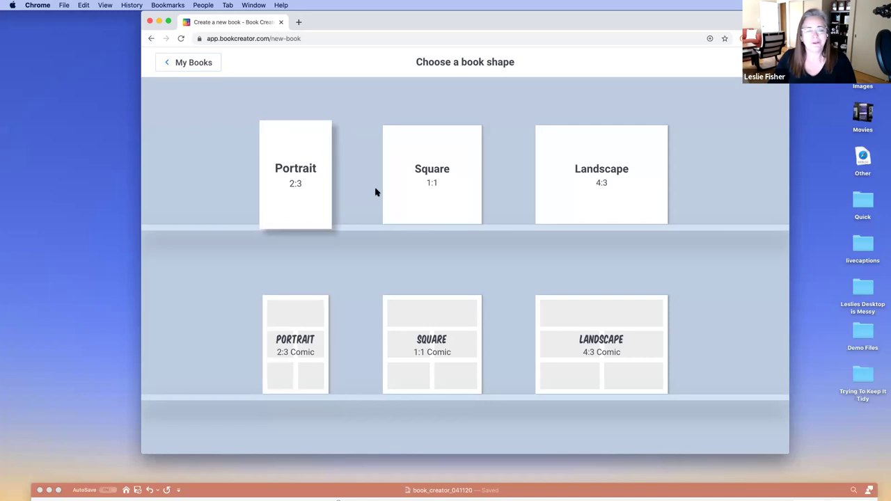
# - Choose the Square 1:1 shape for the new book and go forward from the cover to page 3
pyautogui.click(436, 154)
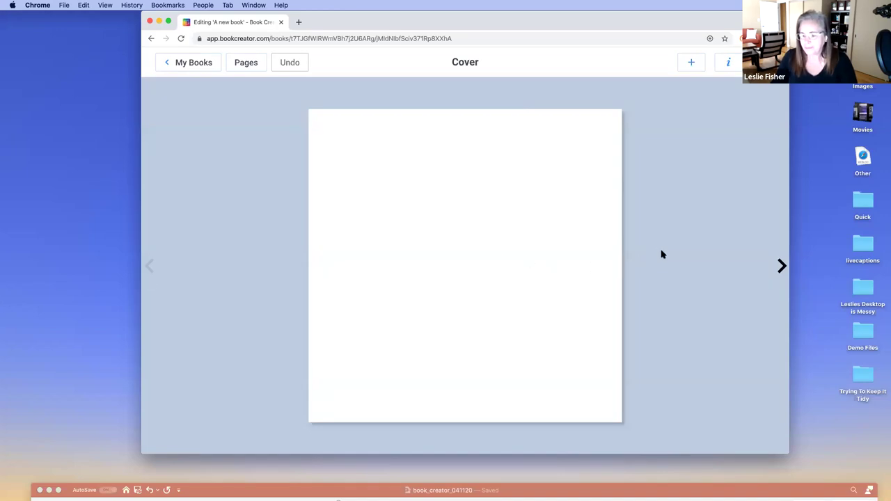
pyautogui.click(781, 267)
pyautogui.click(781, 268)
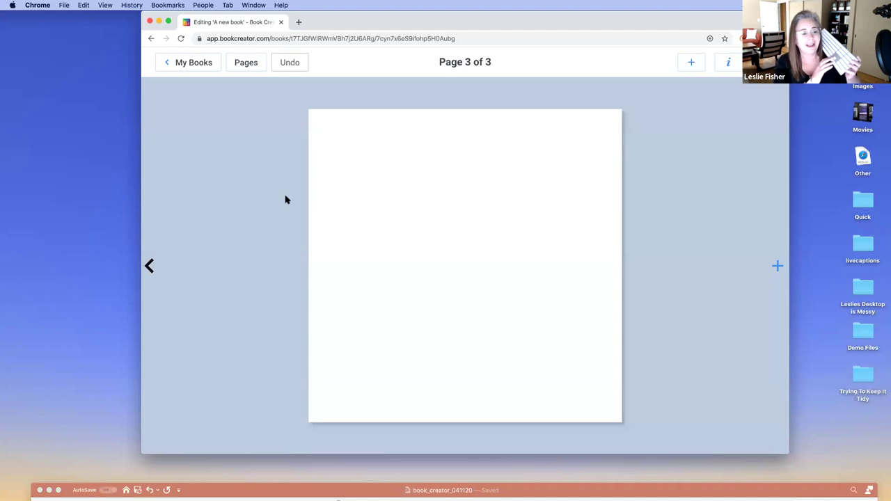
# - Flip back and forth through the blank cover, page 2 and page 3, ending on the cover
pyautogui.press('Left')
pyautogui.press('Left')
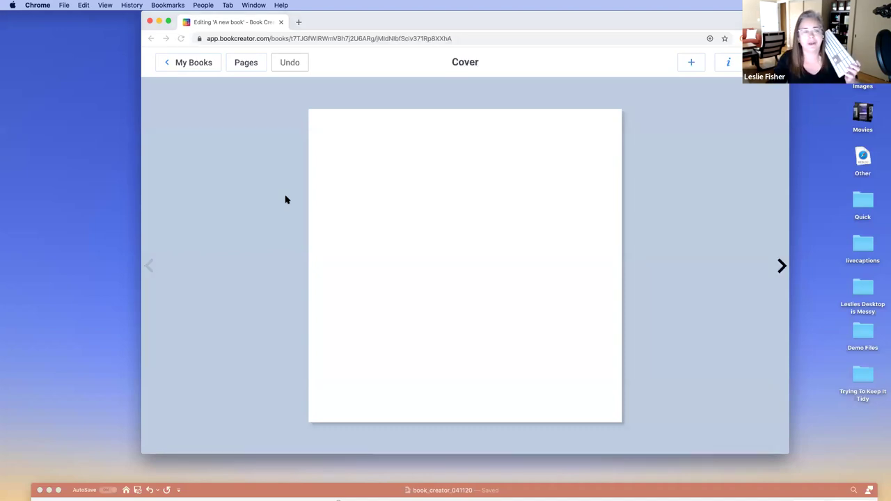
pyautogui.press('Right')
pyautogui.press('Right')
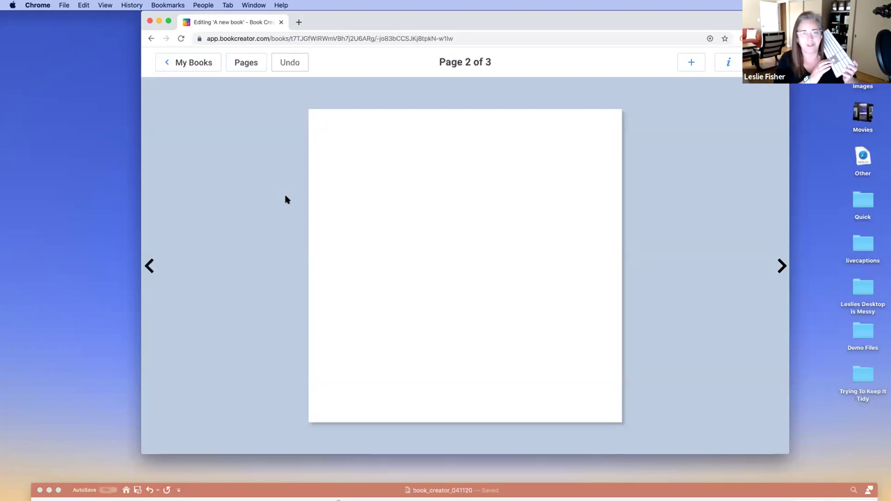
pyautogui.press('Left')
pyautogui.press('Right')
pyautogui.press('Left')
pyautogui.press('Right')
pyautogui.press('Left')
pyautogui.press('Right')
pyautogui.press('Left')
pyautogui.press('Right')
pyautogui.press('Left')
pyautogui.press('Right')
pyautogui.press('Left')
pyautogui.press('Right')
pyautogui.press('Left')
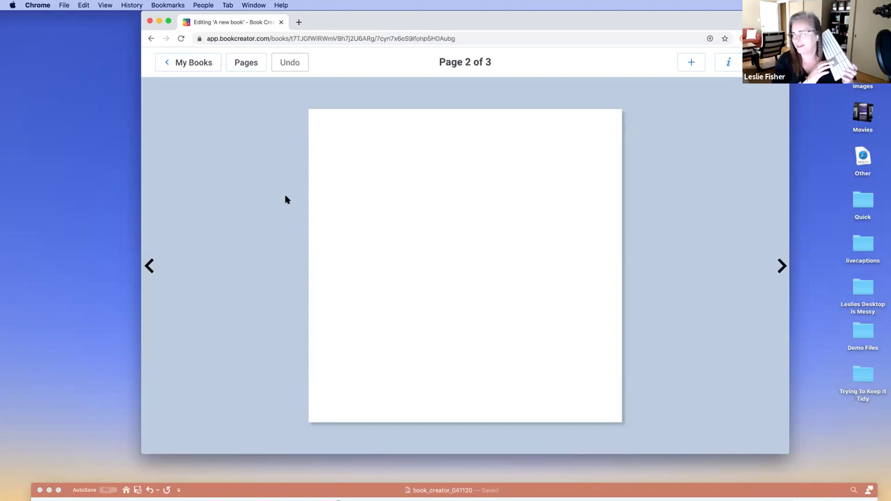
pyautogui.press('Right')
pyautogui.press('Left')
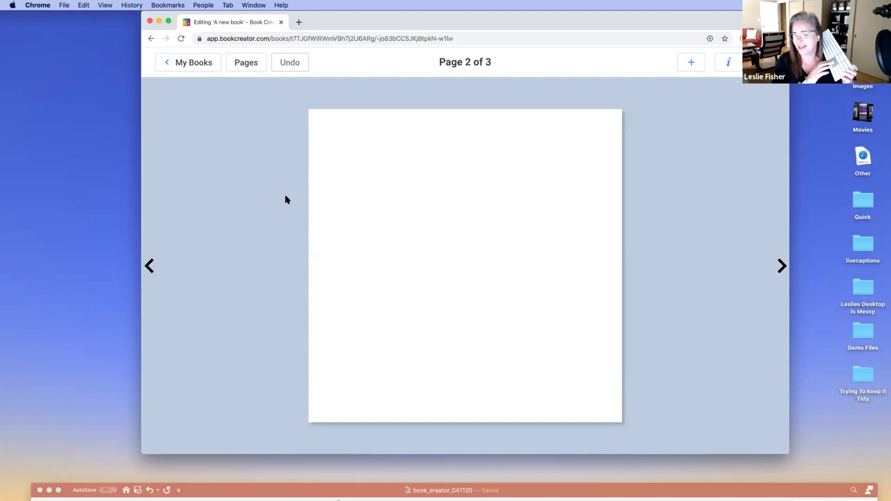
pyautogui.press('Left')
pyautogui.press('Right')
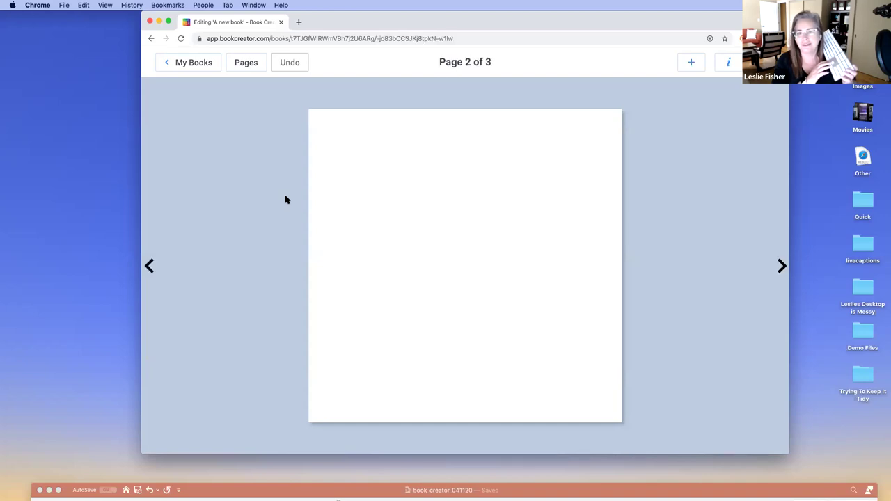
pyautogui.press('Right')
pyautogui.press('Left')
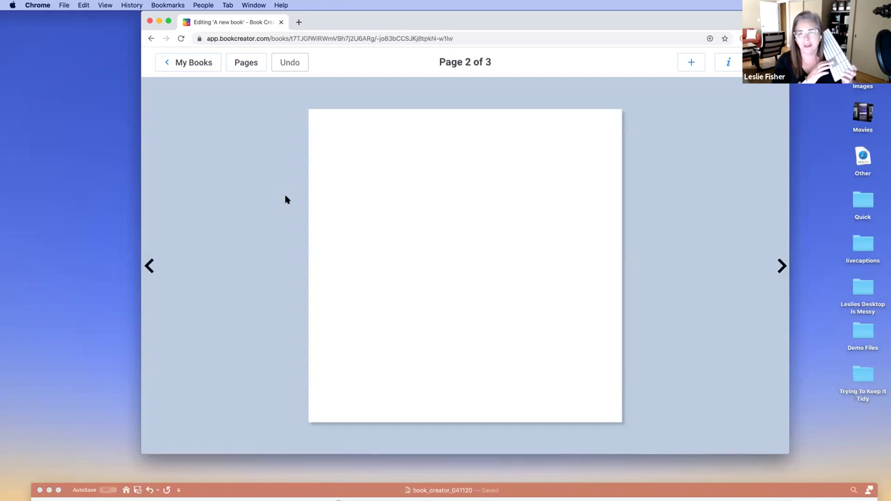
pyautogui.press('Left')
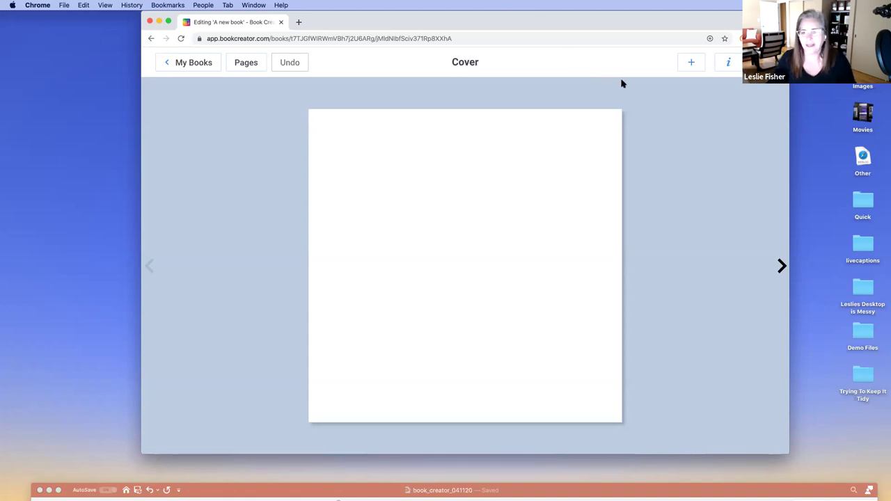
# - Set the cover's background to the yellow solid color
pyautogui.moveTo(606, 17); pyautogui.dragTo(605, 18)
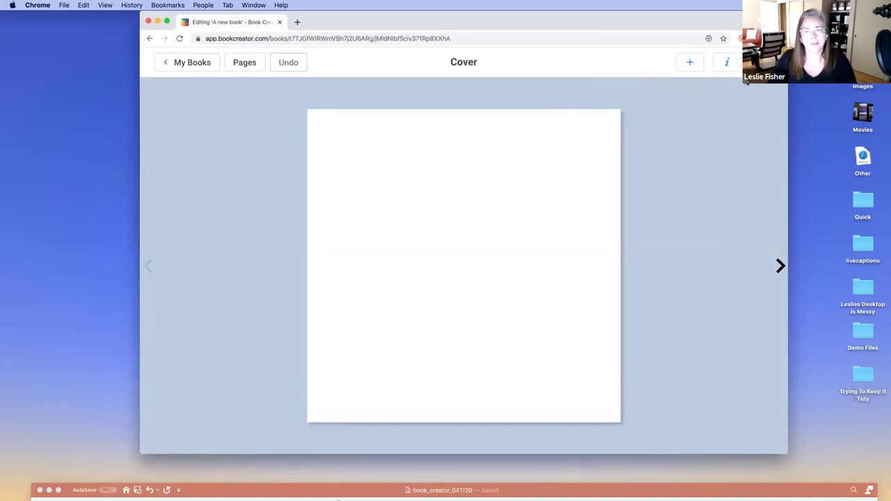
pyautogui.click(725, 64)
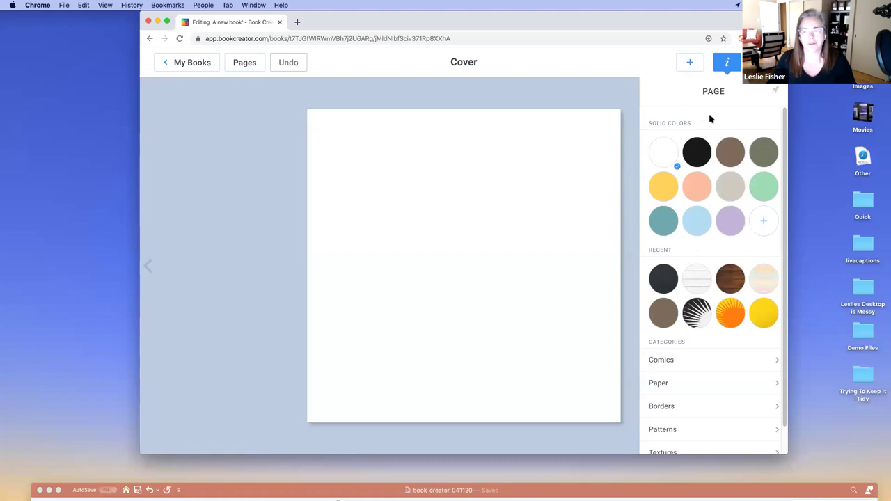
pyautogui.click(654, 194)
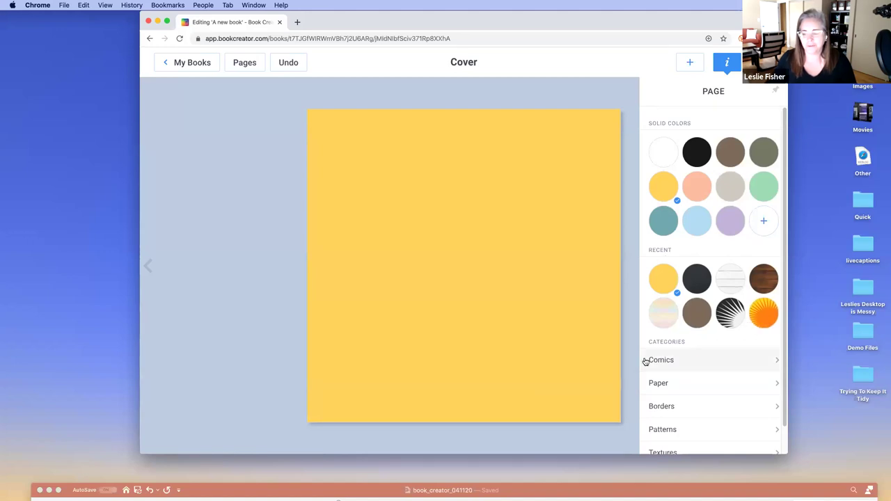
# - Try Comics backgrounds on the cover, including the yellow dotted and crimson dotted designs
pyautogui.scroll(-1, 679, 393)
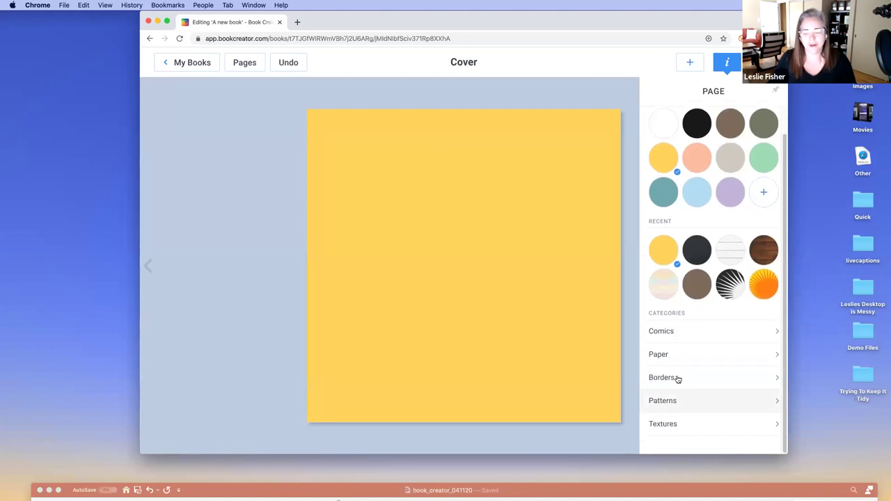
pyautogui.click(674, 339)
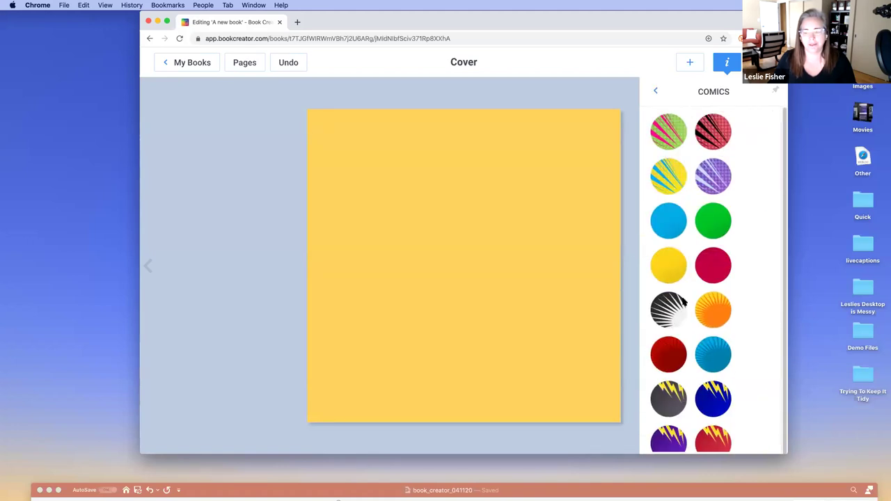
pyautogui.click(703, 319)
pyautogui.click(655, 234)
pyautogui.click(671, 273)
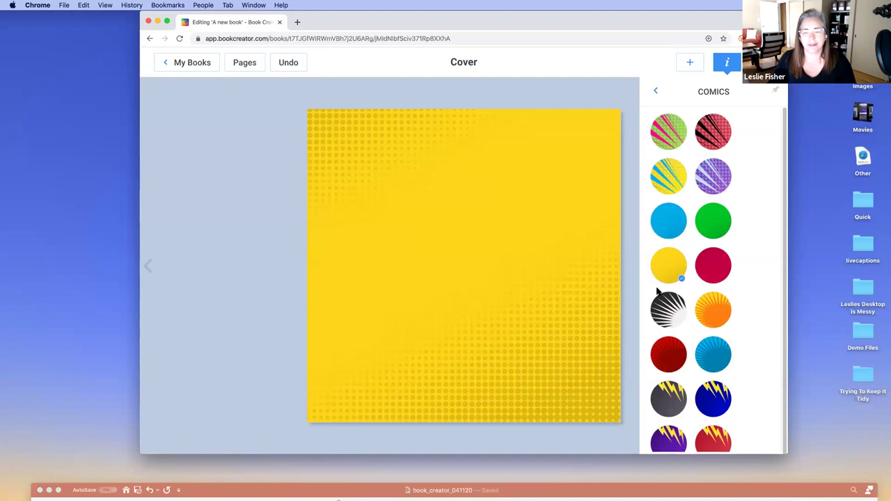
pyautogui.click(712, 267)
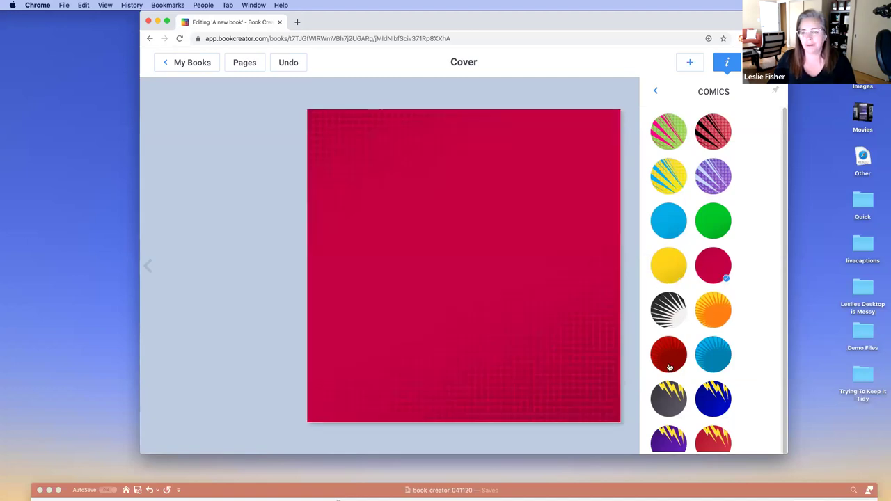
# - Try the red, green-and-pink, orange and blue burst Comics backgrounds on the cover, settling on the light blue dotted one
pyautogui.click(669, 367)
pyautogui.click(670, 133)
pyautogui.click(713, 305)
pyautogui.click(713, 356)
pyautogui.click(670, 220)
pyautogui.click(657, 91)
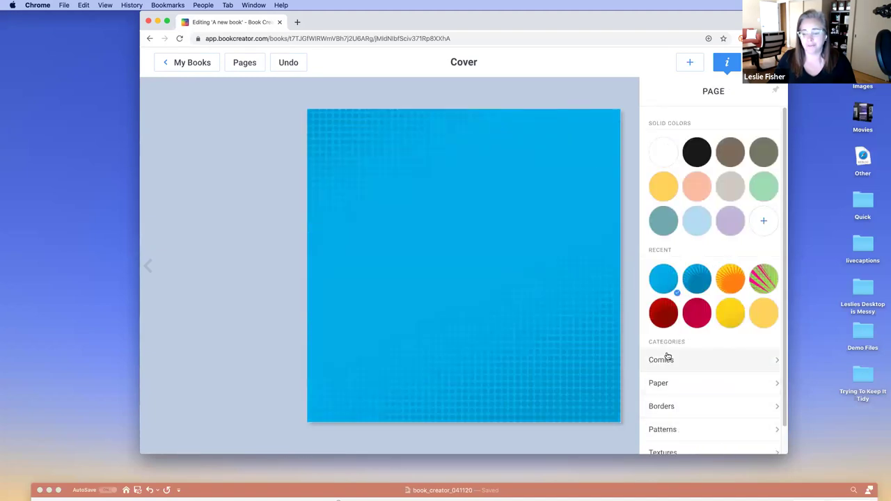
# - Open page 2 from the page overview and give it the music staff background from the Paper category
pyautogui.click(667, 381)
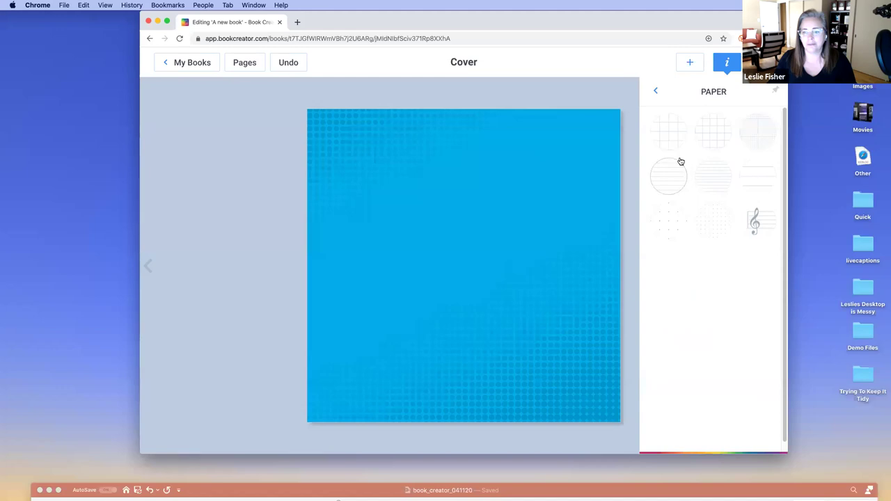
pyautogui.click(657, 92)
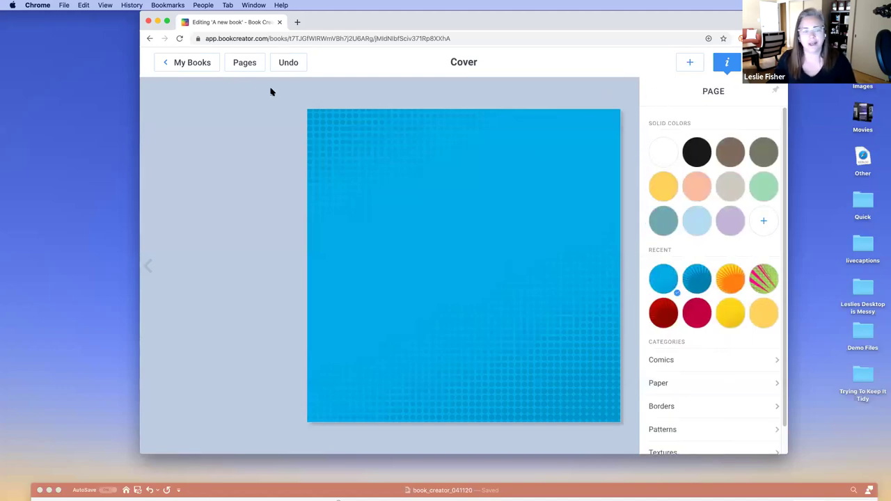
pyautogui.click(244, 63)
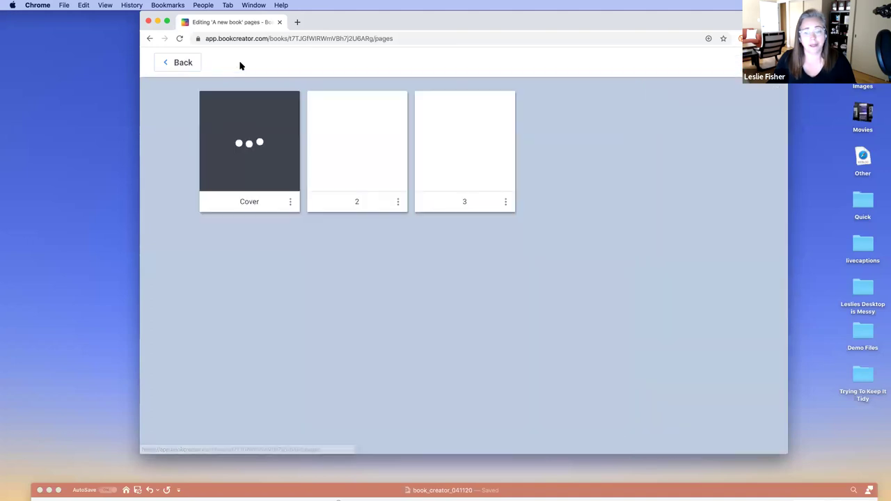
pyautogui.click(348, 159)
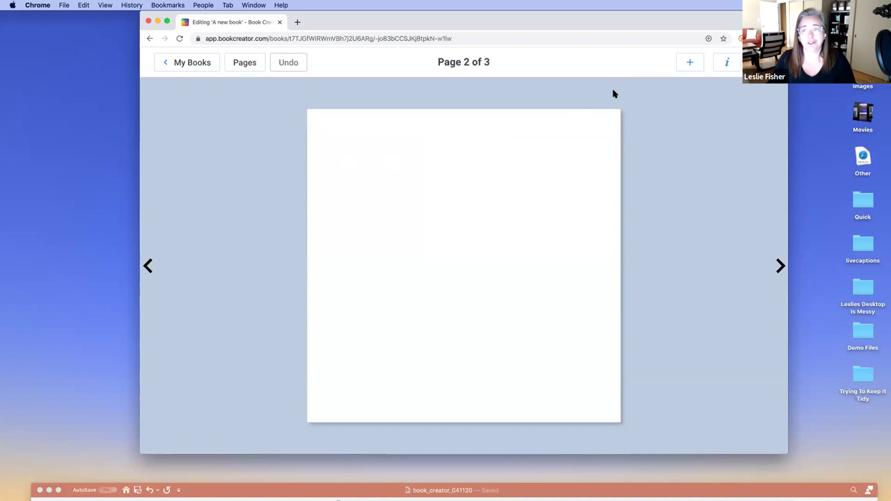
pyautogui.click(685, 65)
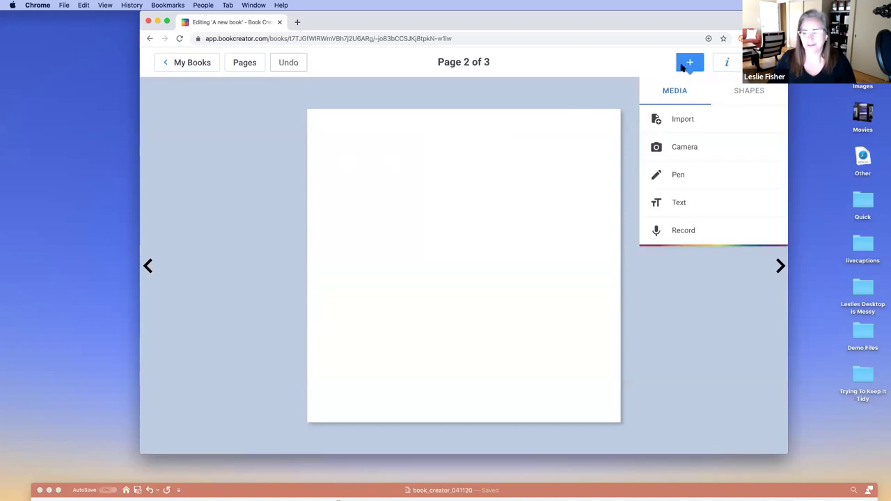
pyautogui.click(725, 64)
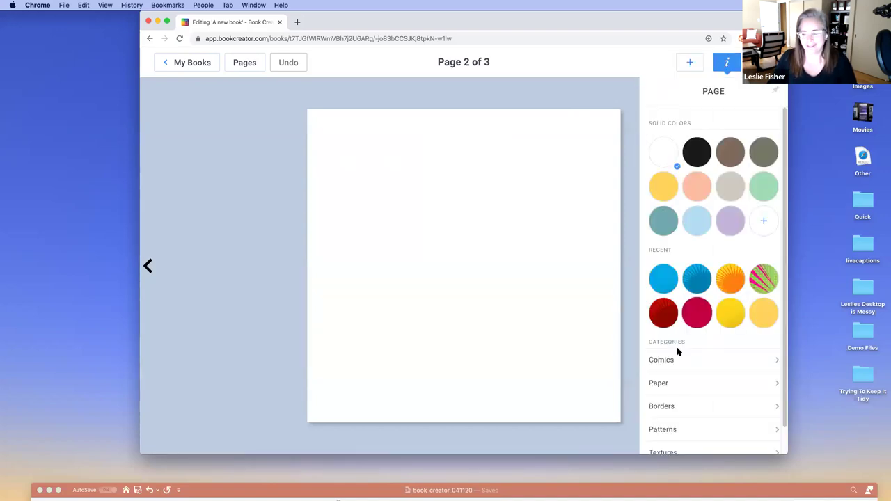
pyautogui.click(664, 384)
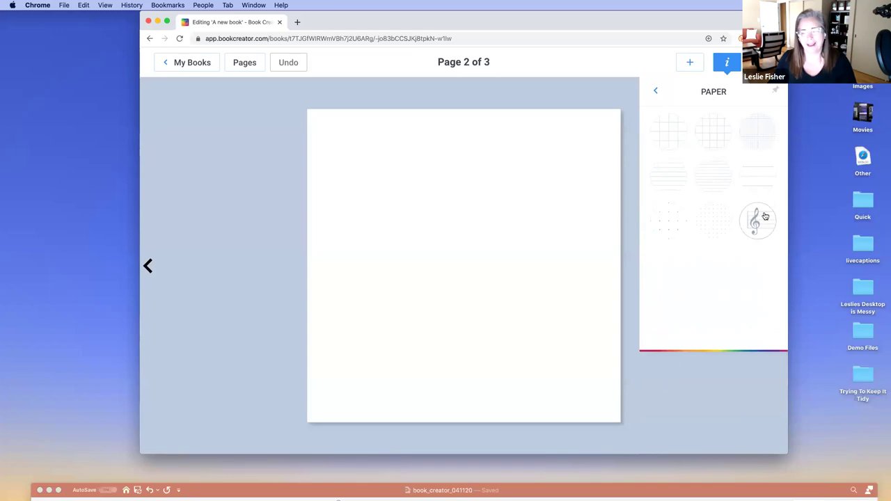
pyautogui.click(762, 219)
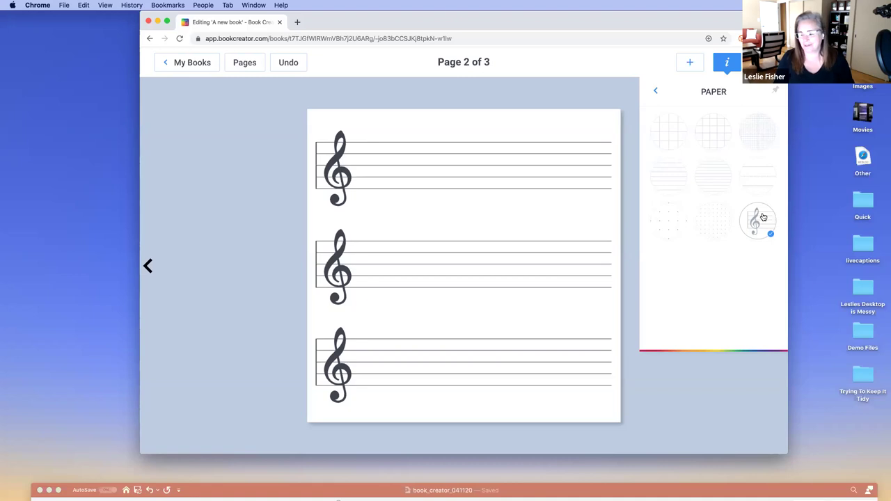
# - Open page 3 from the page overview and apply the Ideas light bulb background from the Borders category
pyautogui.click(244, 63)
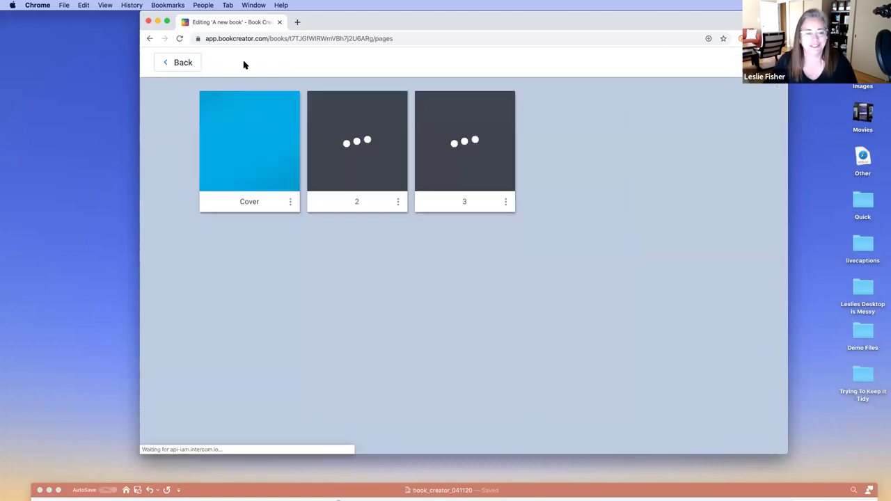
pyautogui.click(464, 139)
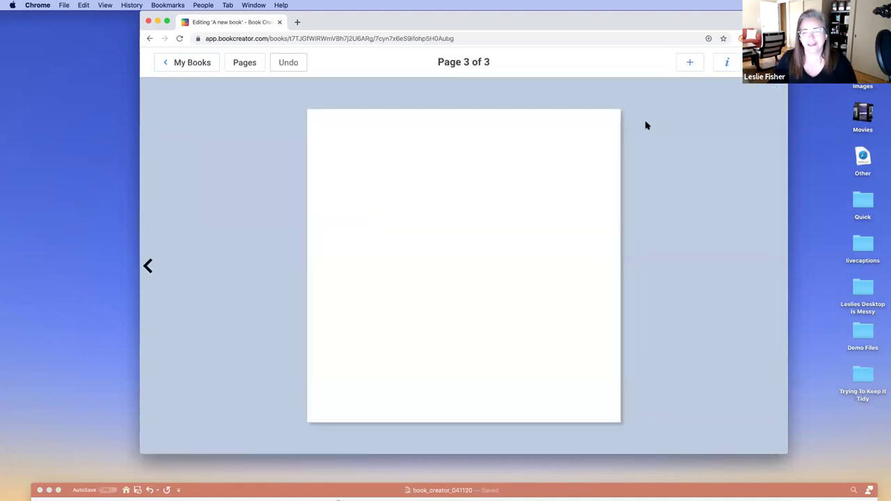
pyautogui.click(690, 62)
pyautogui.click(727, 62)
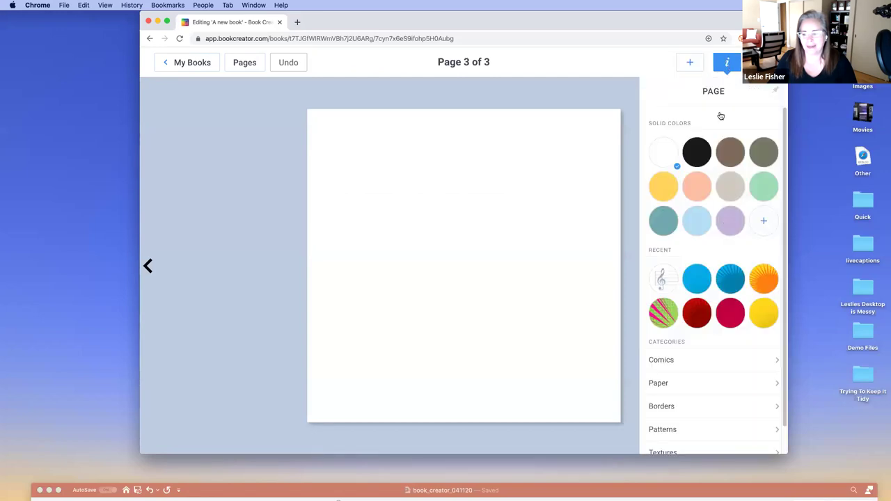
pyautogui.scroll(-2, 687, 389)
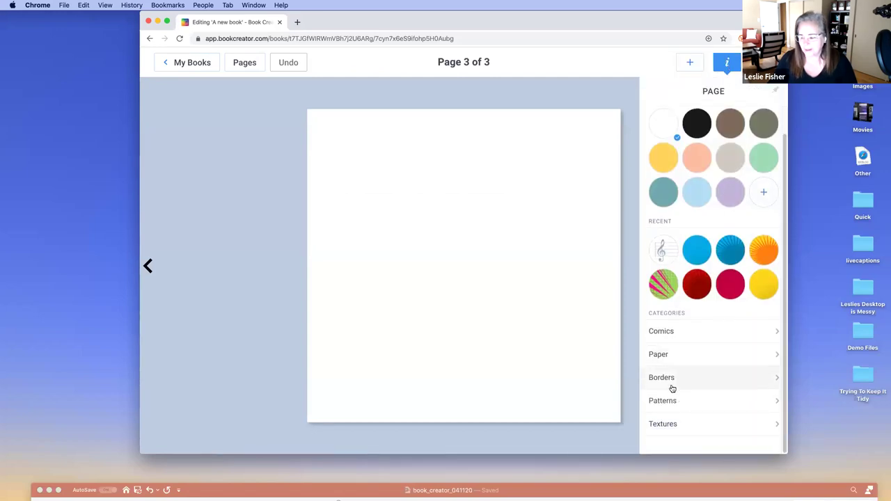
pyautogui.click(672, 388)
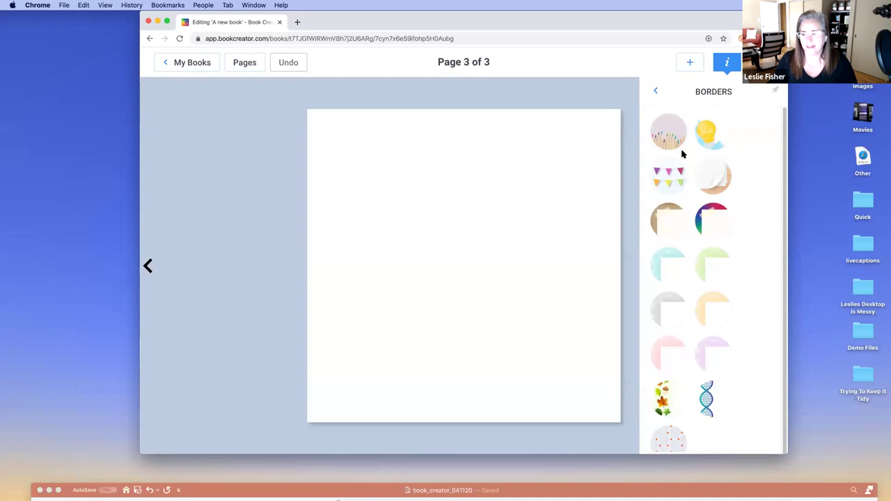
pyautogui.click(707, 143)
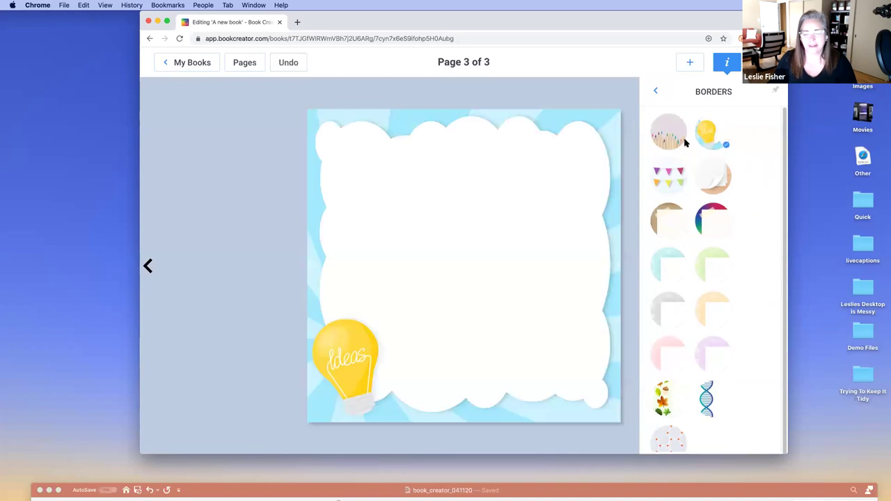
# - Change page 3's background to the colored pencils border and go back to page 2
pyautogui.click(679, 144)
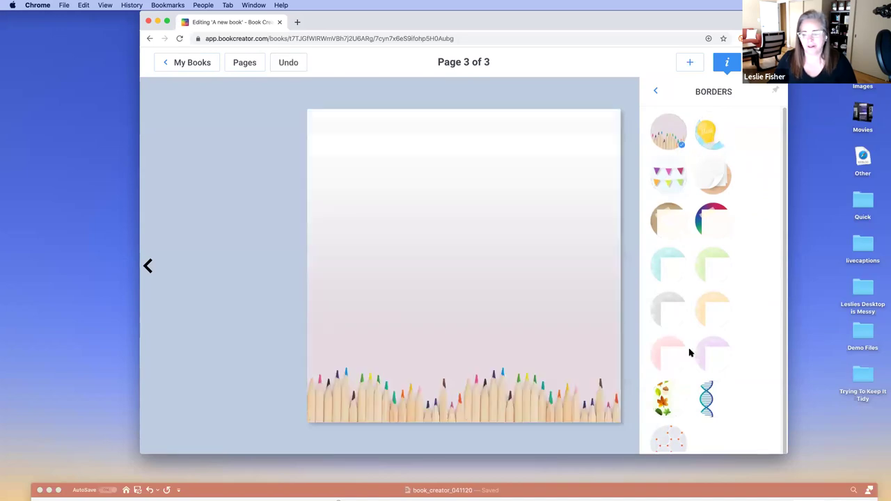
pyautogui.scroll(-1, 689, 354)
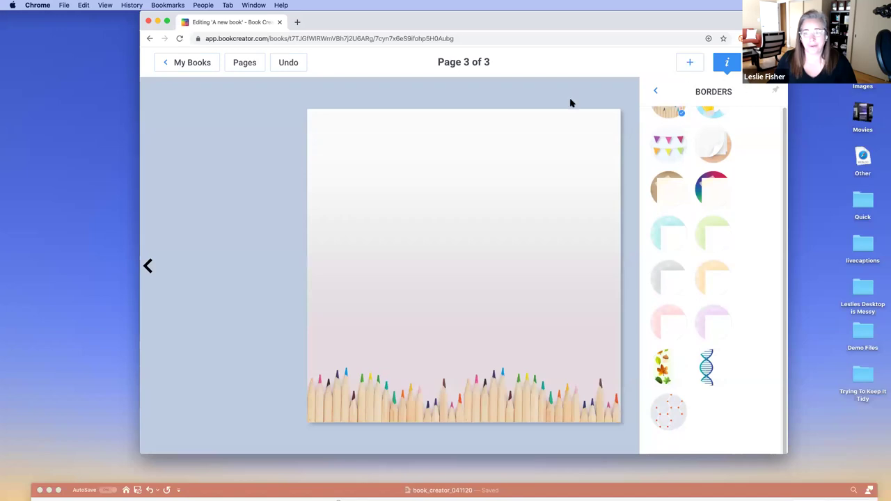
pyautogui.click(650, 91)
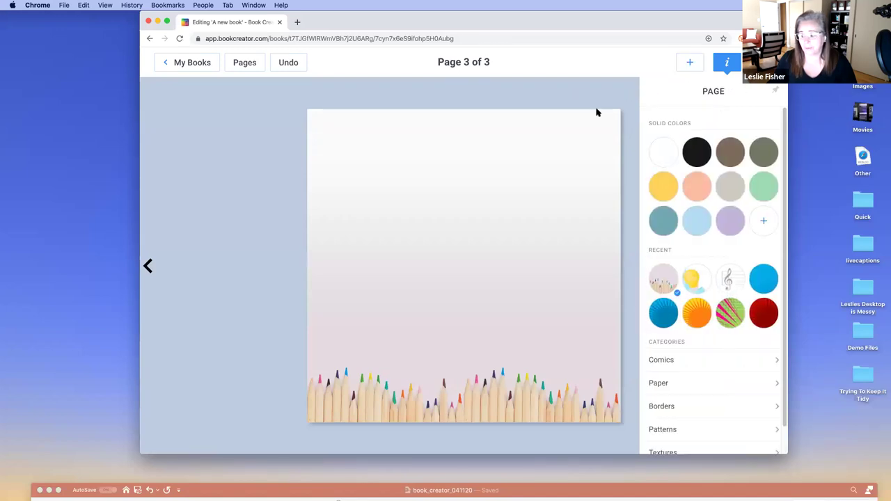
pyautogui.click(148, 267)
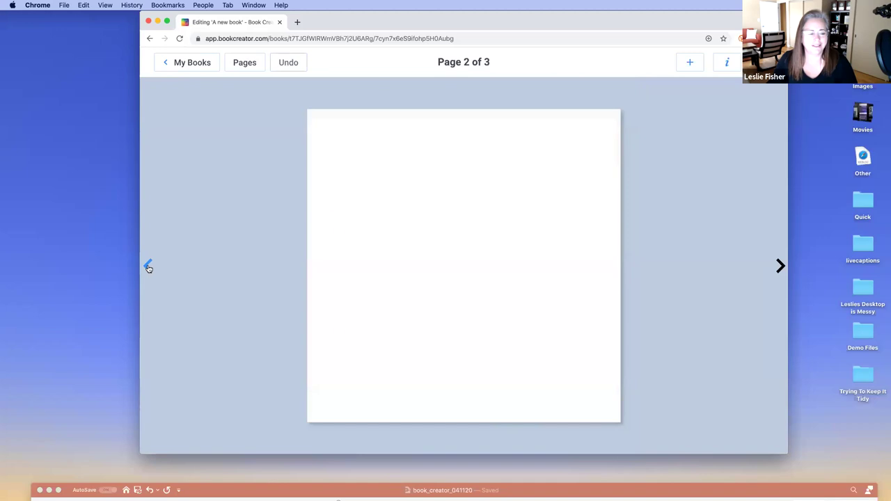
# - Return to the cover and add a text box reading "My Awesome Book!"
pyautogui.click(148, 268)
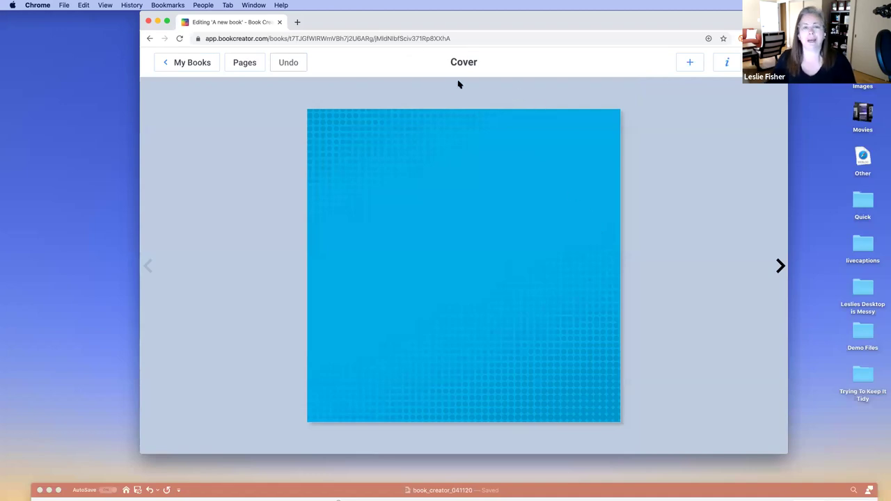
pyautogui.click(691, 63)
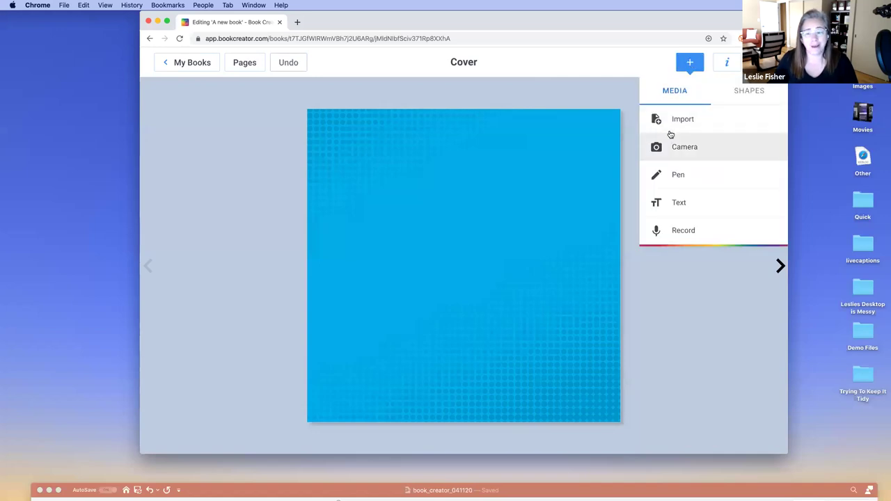
pyautogui.click(673, 205)
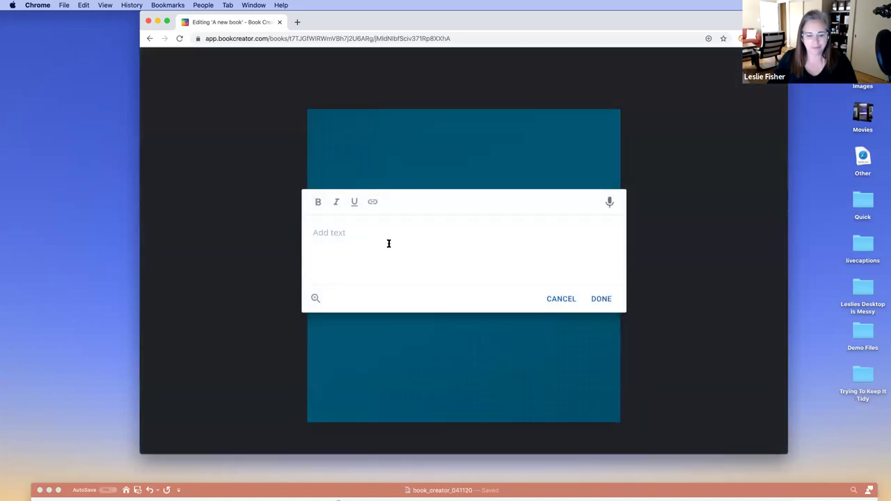
pyautogui.write('My Awesome Book!')
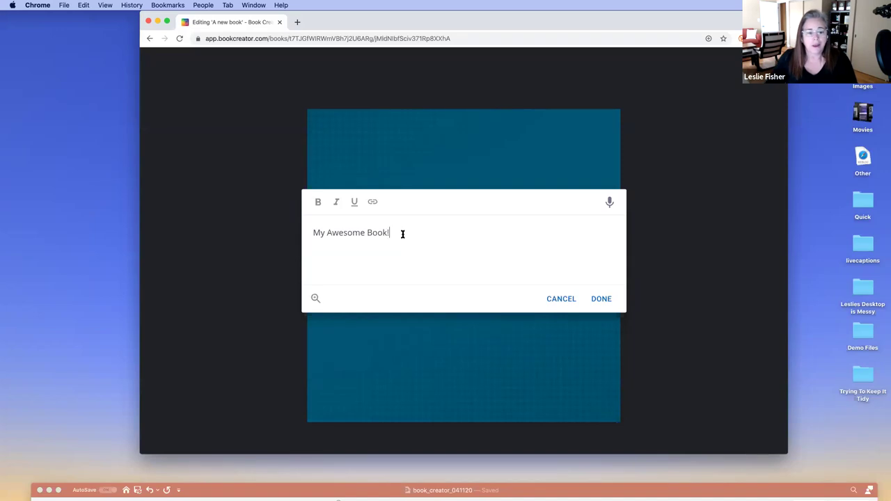
pyautogui.moveTo(401, 233); pyautogui.dragTo(295, 236)
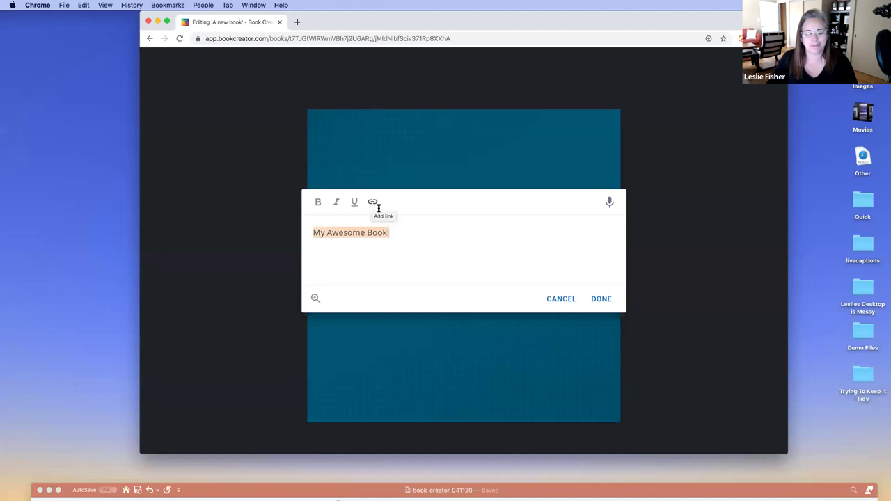
pyautogui.click(602, 300)
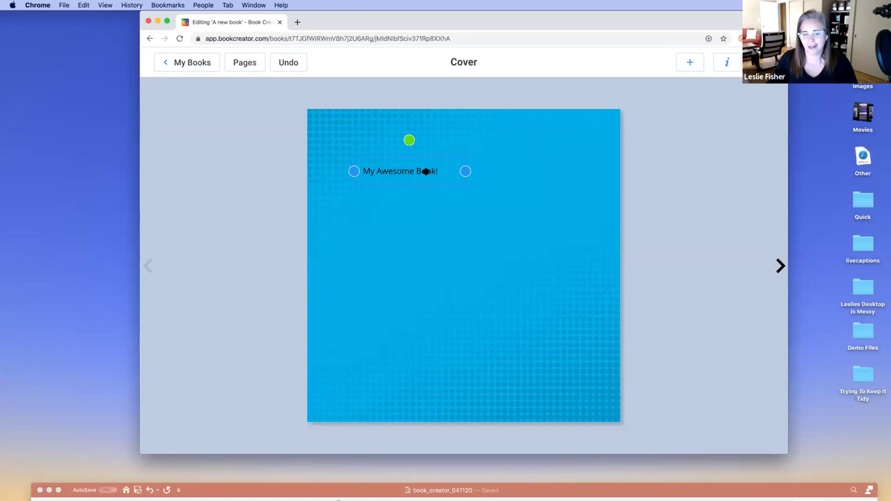
# - Set the cover title's text size to 54, browse the font choices, and deselect the title
pyautogui.click(729, 64)
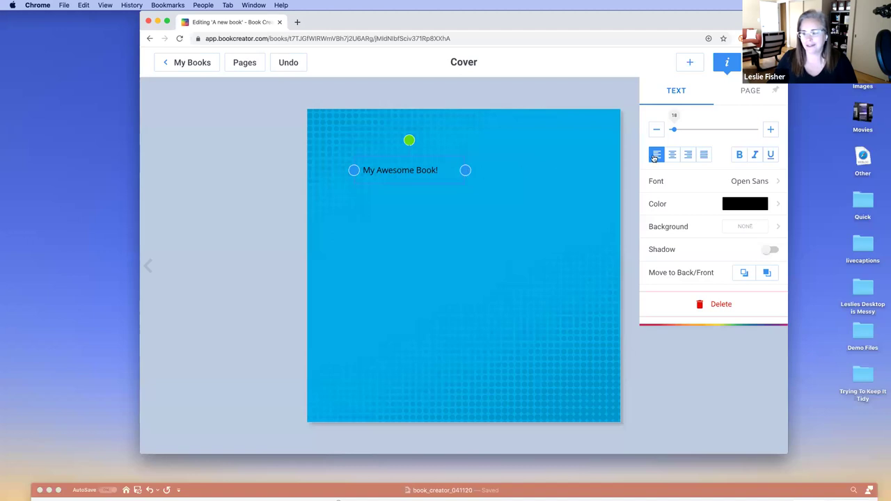
pyautogui.moveTo(674, 130); pyautogui.dragTo(687, 131)
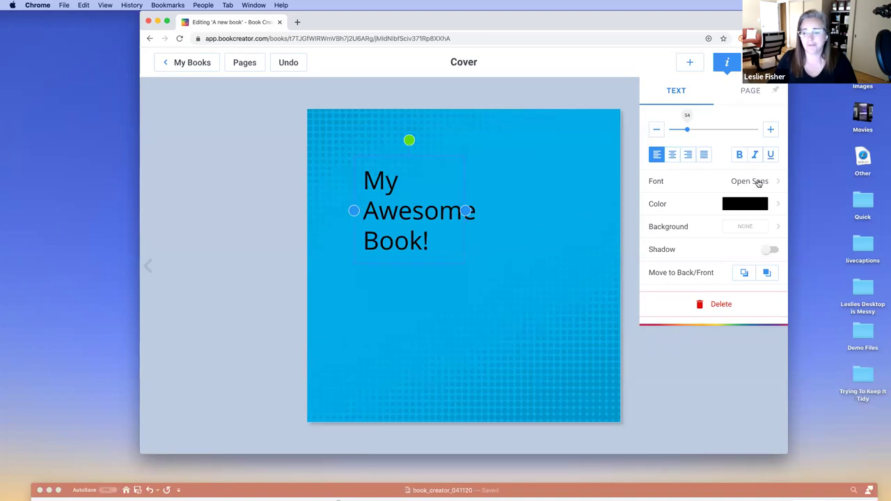
pyautogui.click(759, 183)
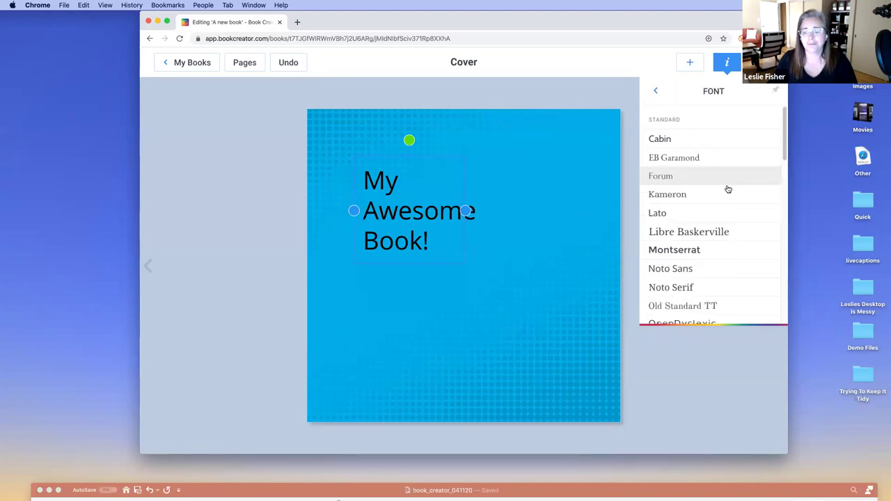
pyautogui.scroll(-2, 699, 197)
pyautogui.scroll(-2, 700, 198)
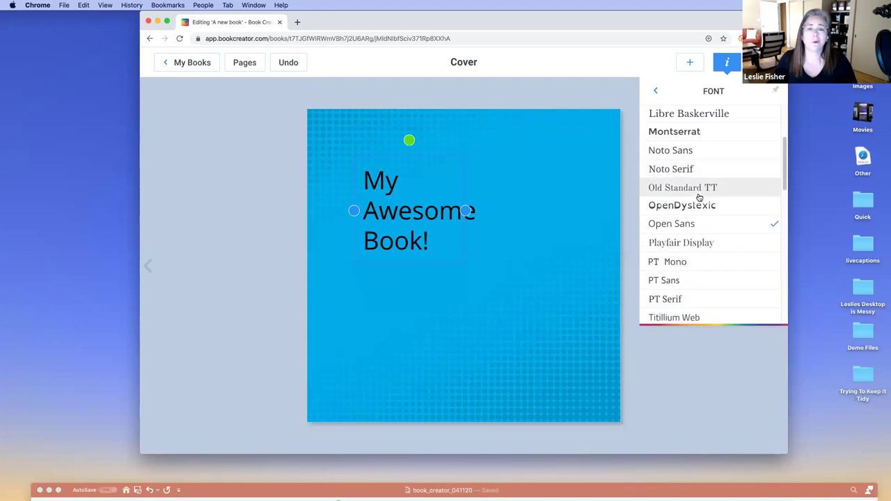
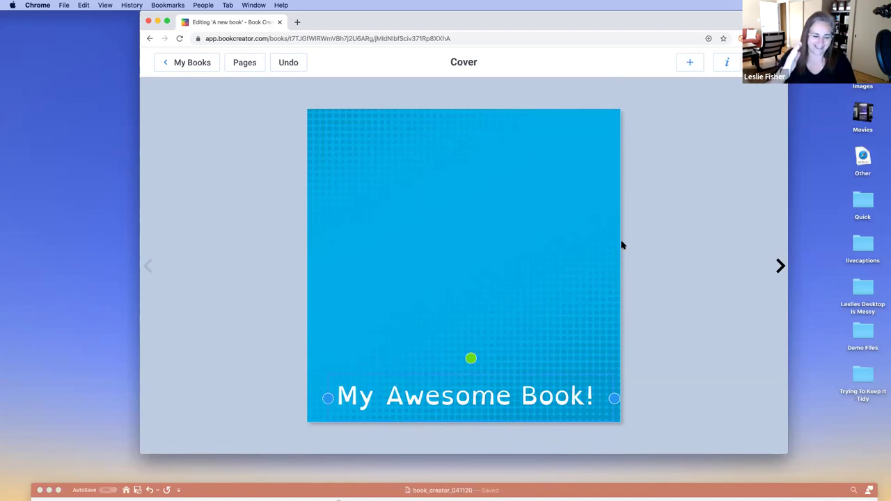
pyautogui.click(660, 240)
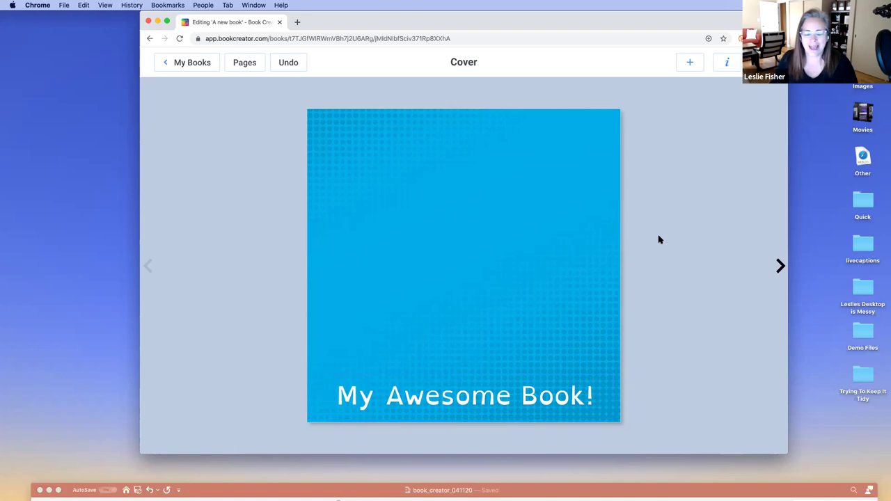
# - Insert a new page after page 3 from the page overview and open it for editing
pyautogui.click(782, 266)
pyautogui.click(783, 269)
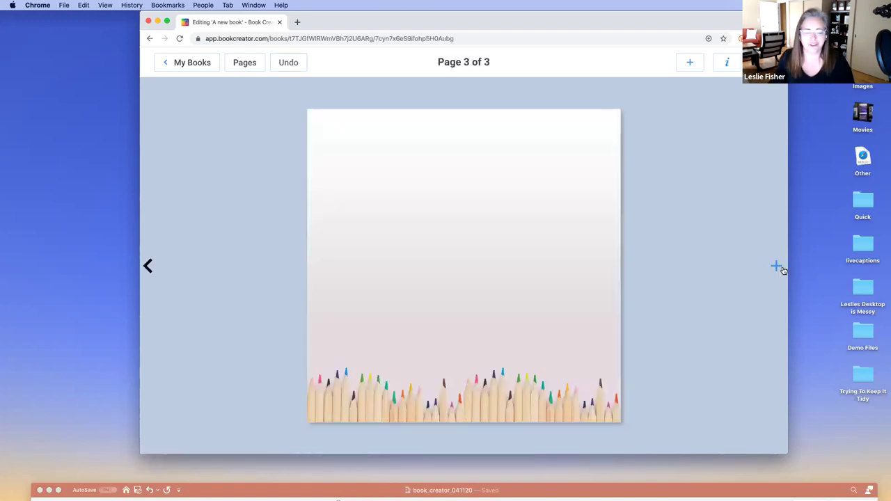
pyautogui.click(241, 63)
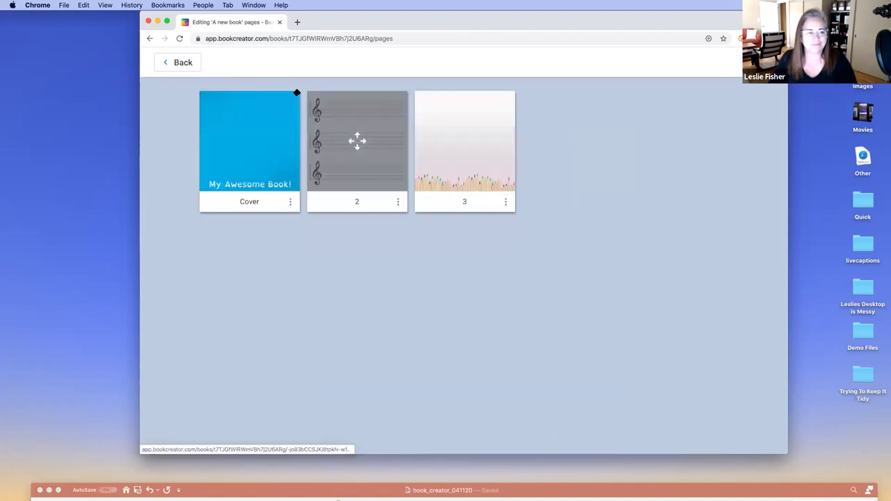
pyautogui.click(506, 201)
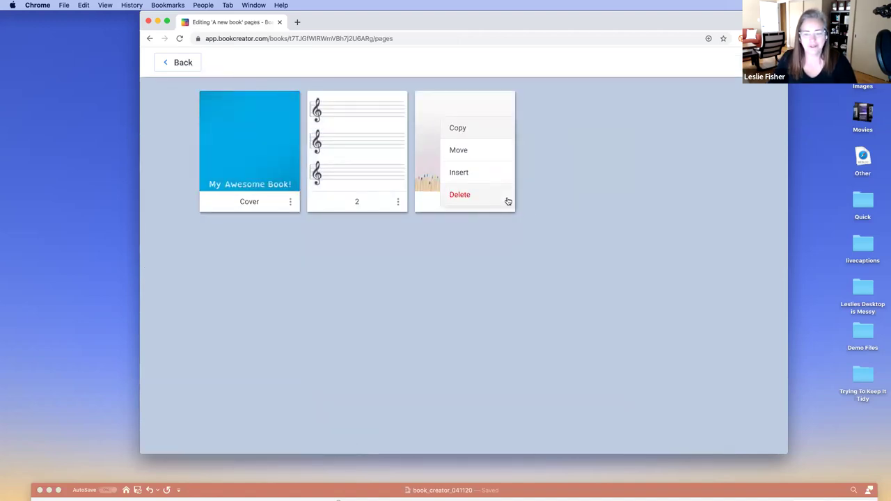
pyautogui.click(478, 173)
pyautogui.moveTo(476, 171)
pyautogui.mouseDown()
pyautogui.moveTo(591, 189)
pyautogui.moveTo(647, 167)
pyautogui.mouseUp()
pyautogui.moveTo(589, 165)
pyautogui.mouseDown()
pyautogui.moveTo(421, 170)
pyautogui.moveTo(587, 193)
pyautogui.moveTo(628, 169)
pyautogui.moveTo(597, 169)
pyautogui.mouseUp()
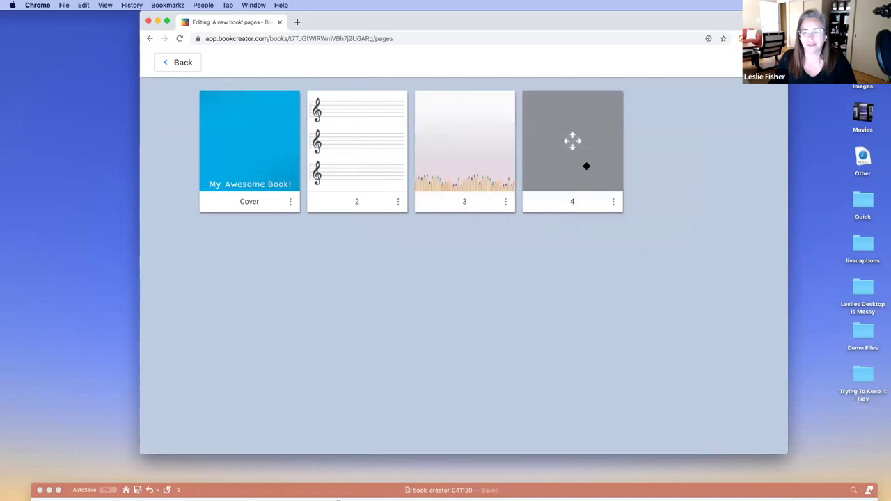
pyautogui.click(572, 141)
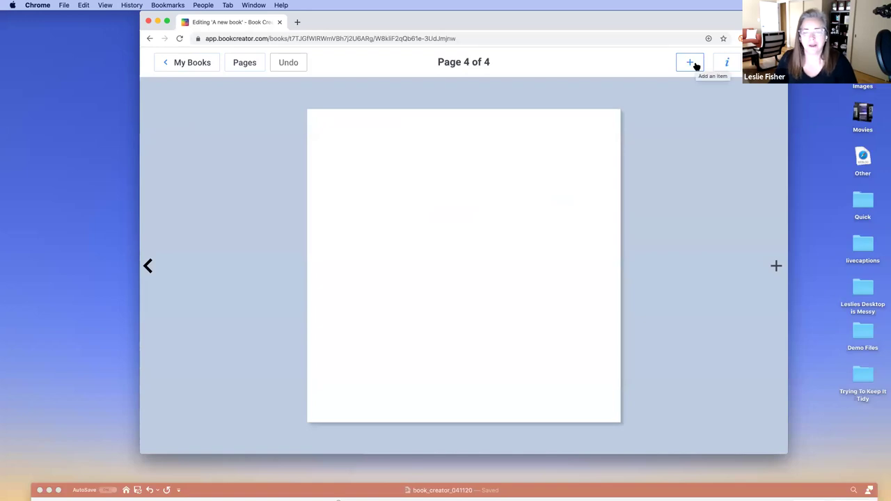
# - Try light blue, white and the custom color picker for page 4's background, settling on solid light purple
pyautogui.click(724, 64)
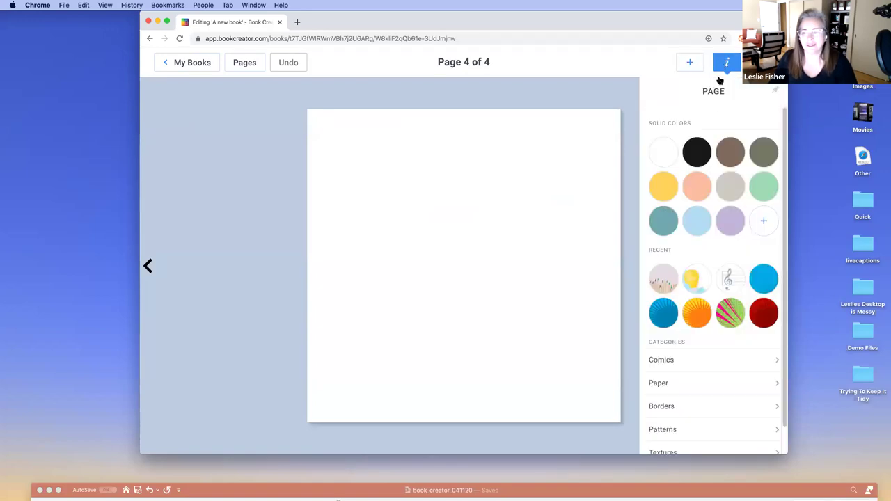
pyautogui.click(703, 225)
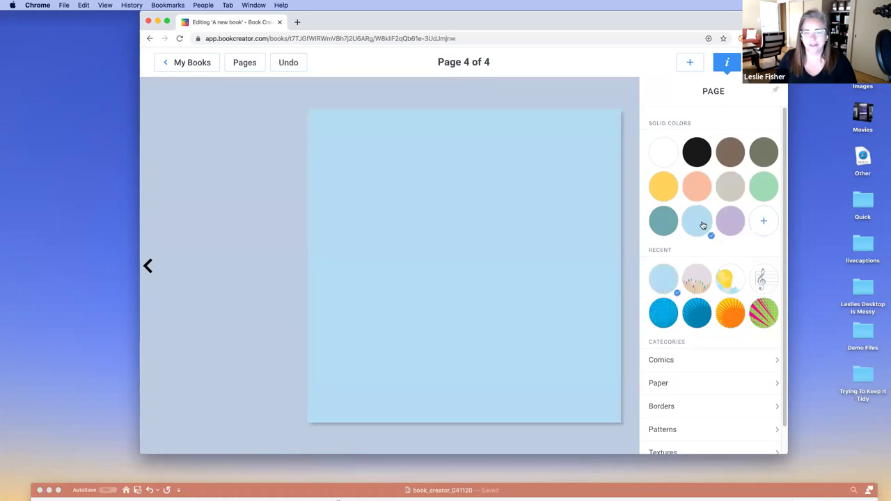
pyautogui.click(664, 148)
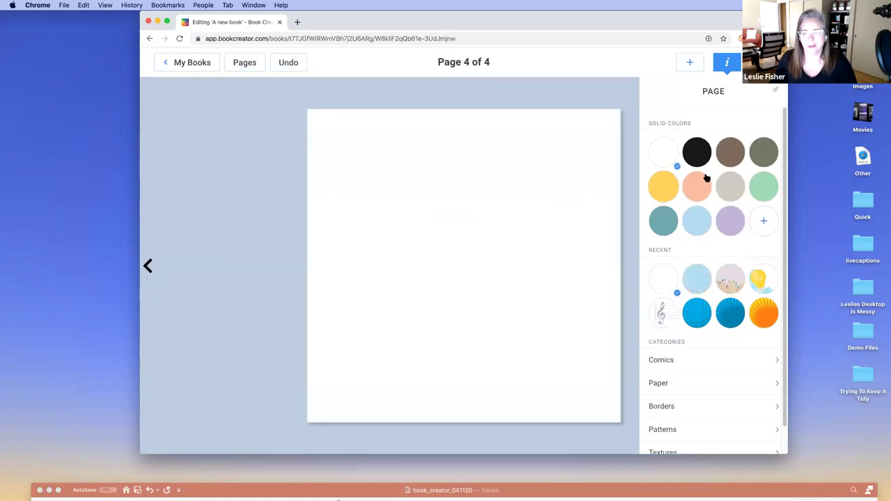
pyautogui.click(764, 220)
pyautogui.moveTo(727, 174)
pyautogui.mouseDown()
pyautogui.moveTo(724, 155)
pyautogui.moveTo(699, 128)
pyautogui.moveTo(673, 225)
pyautogui.moveTo(666, 218)
pyautogui.mouseUp()
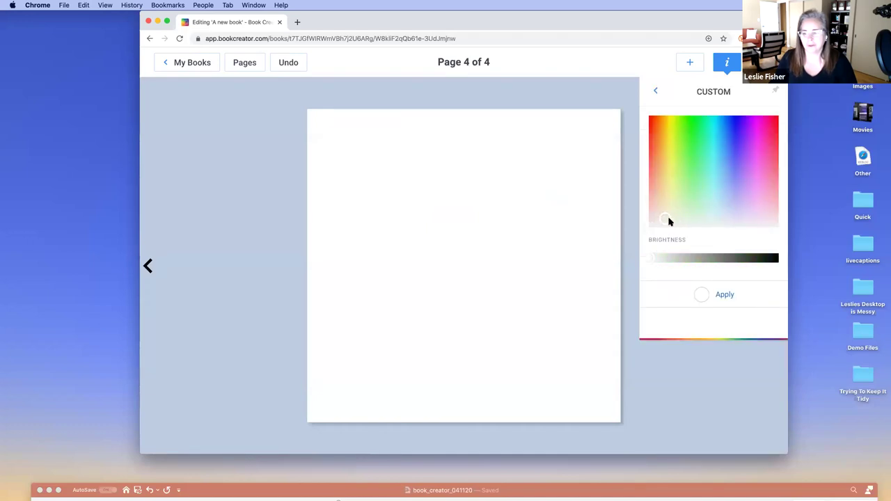
pyautogui.click(656, 91)
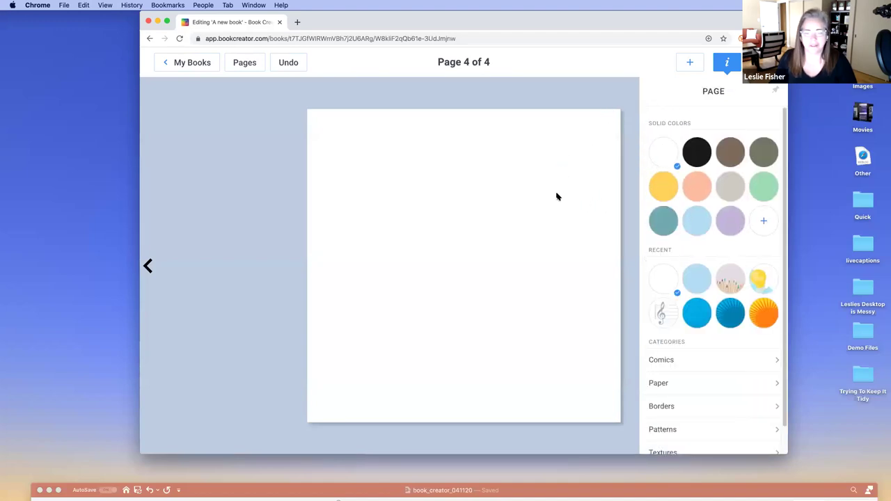
pyautogui.click(700, 224)
pyautogui.click(727, 224)
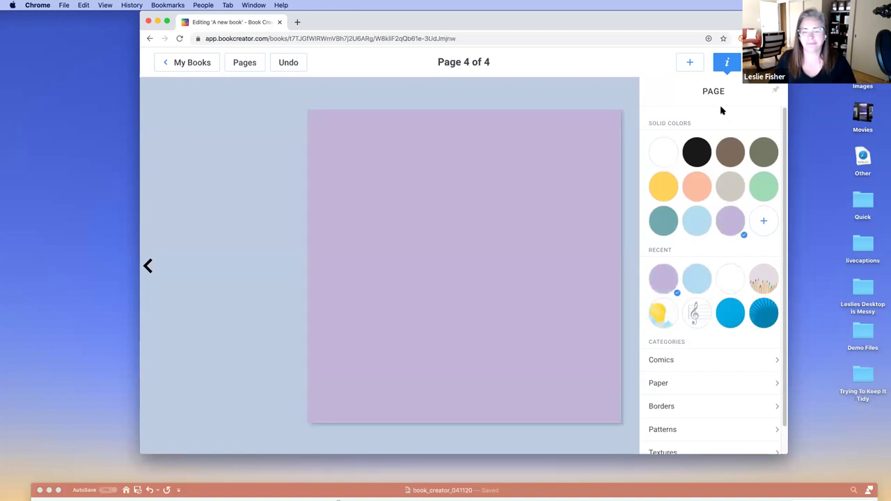
# - Search Google Images for "Kittens" and import the first grey kitten photo onto page 4
pyautogui.click(691, 64)
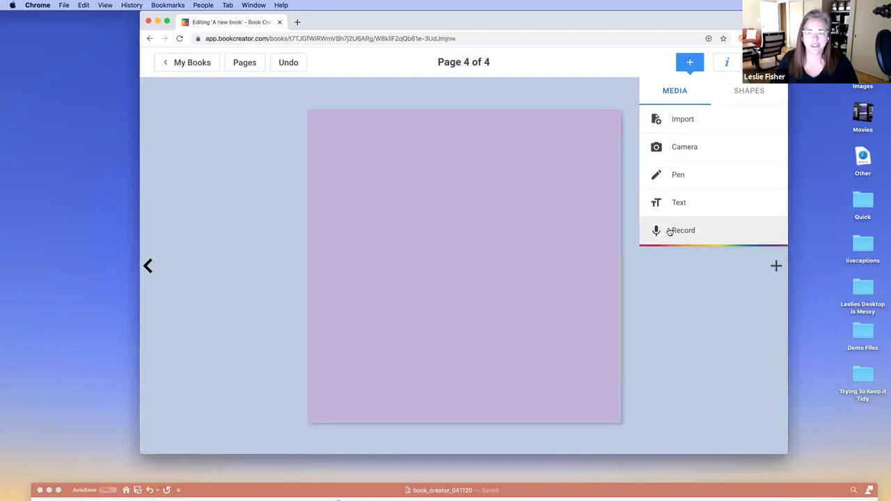
pyautogui.click(682, 119)
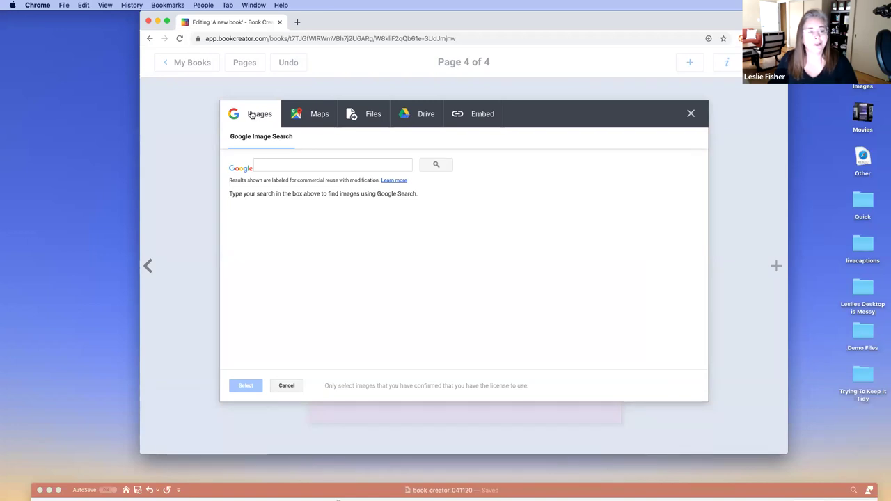
pyautogui.click(270, 168)
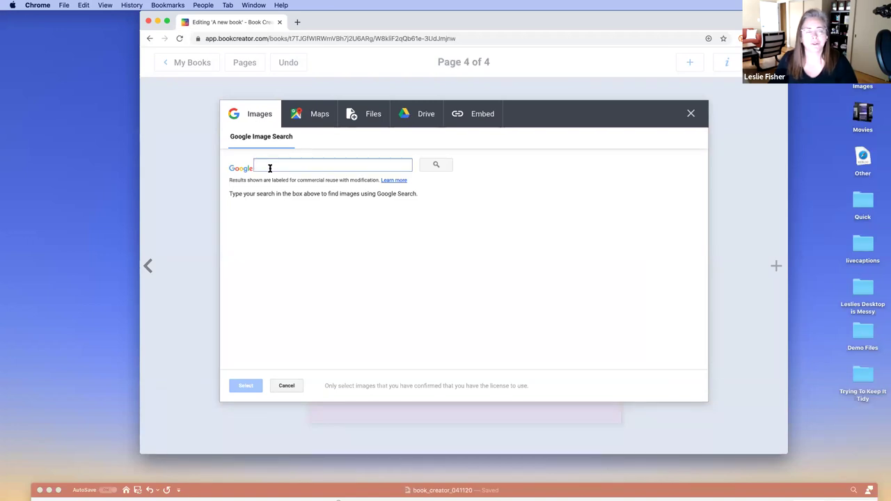
pyautogui.write('Kittens')
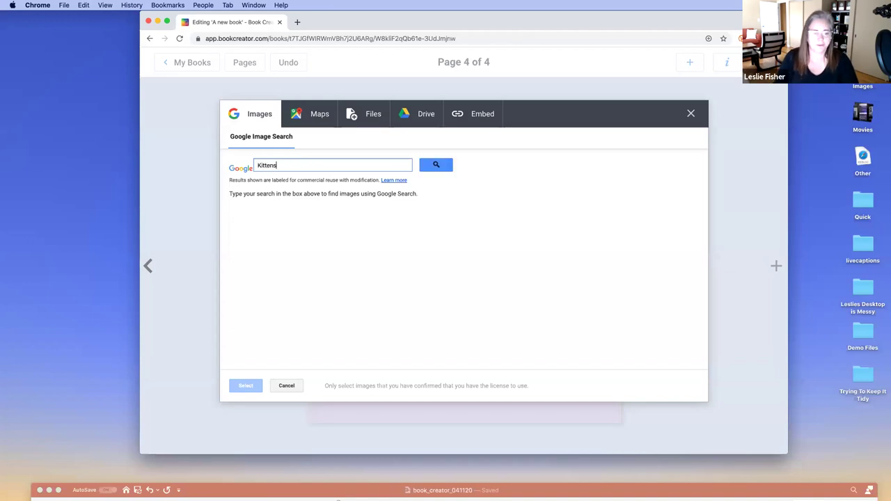
pyautogui.press('Return')
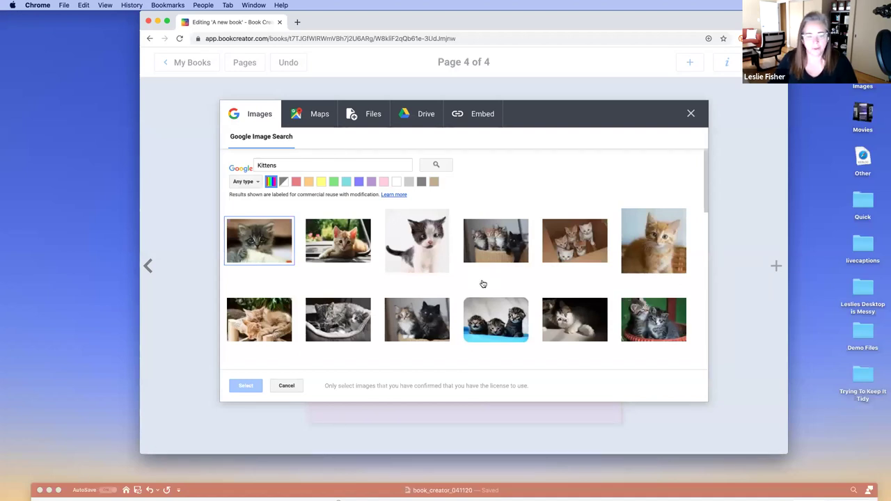
pyautogui.click(266, 247)
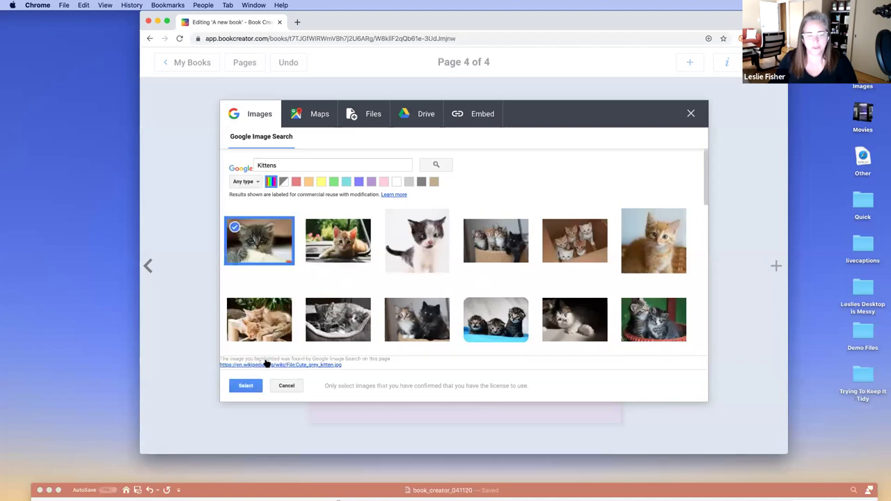
pyautogui.click(246, 386)
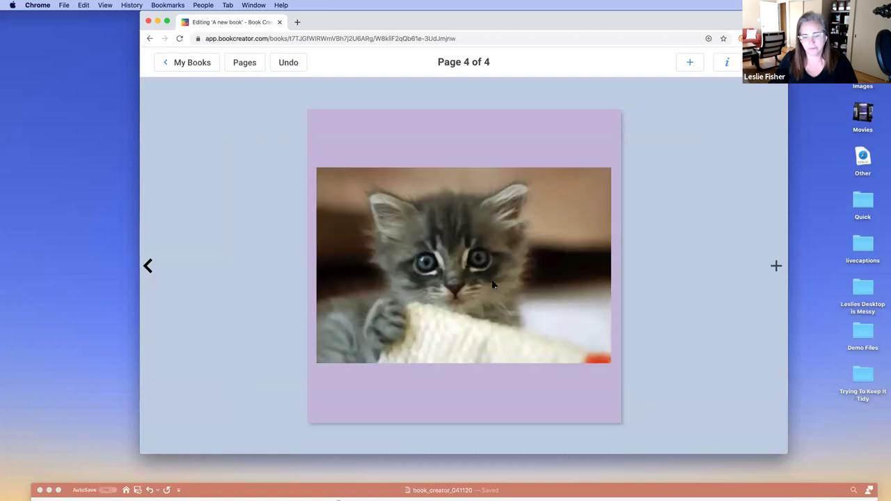
# - Shrink the kitten photo to about half its width and move it to the upper middle of the page
pyautogui.click(493, 284)
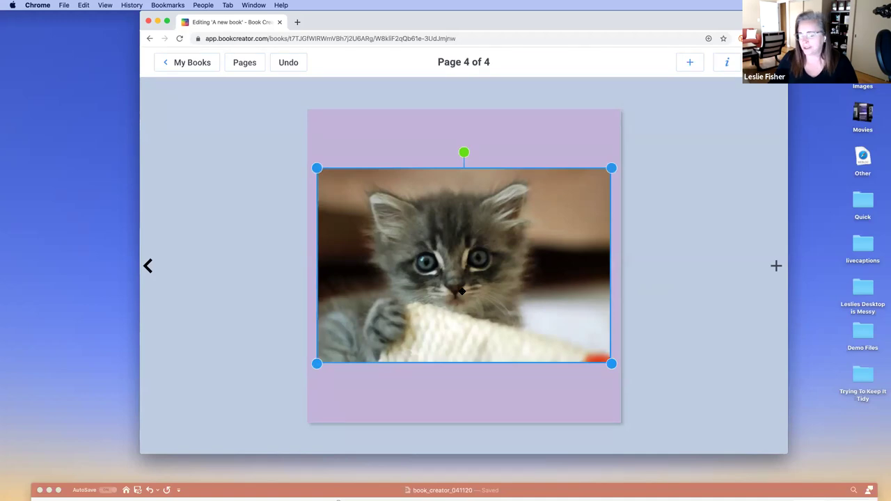
pyautogui.moveTo(611, 169); pyautogui.dragTo(465, 265)
pyautogui.moveTo(452, 295); pyautogui.dragTo(515, 162)
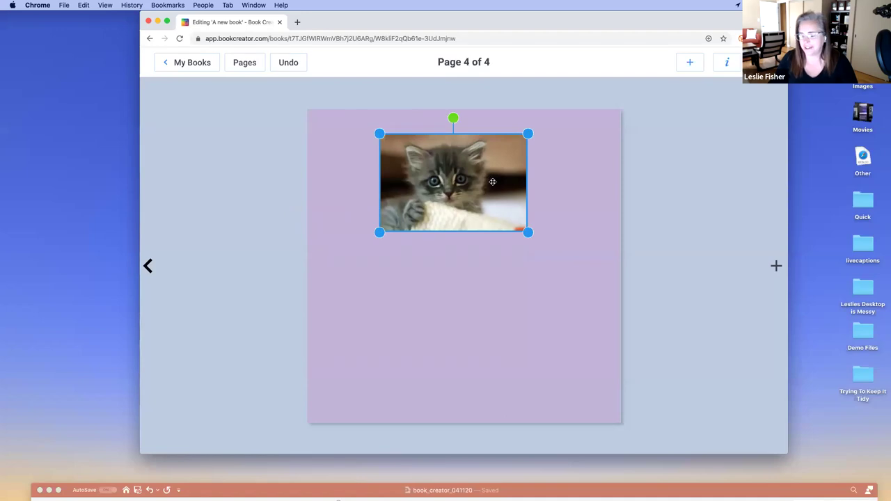
# - Add a hyperlink to the kitten photo using the suggested personal website address
pyautogui.click(725, 68)
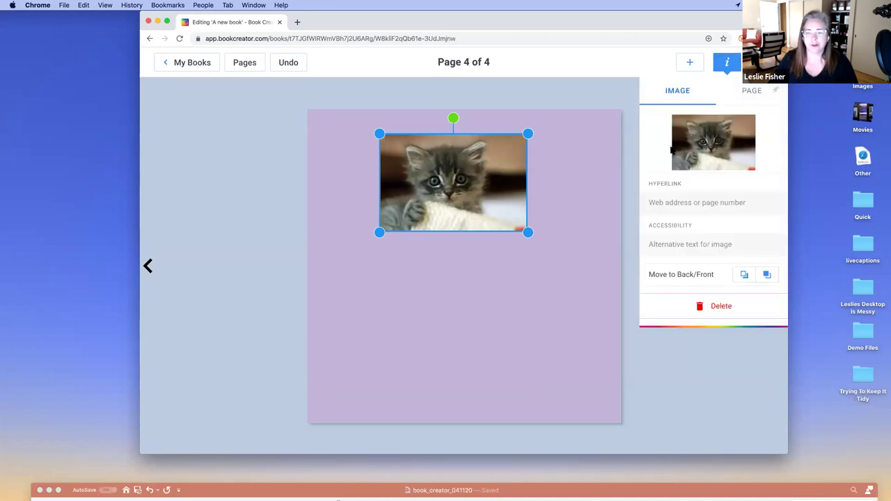
pyautogui.click(661, 203)
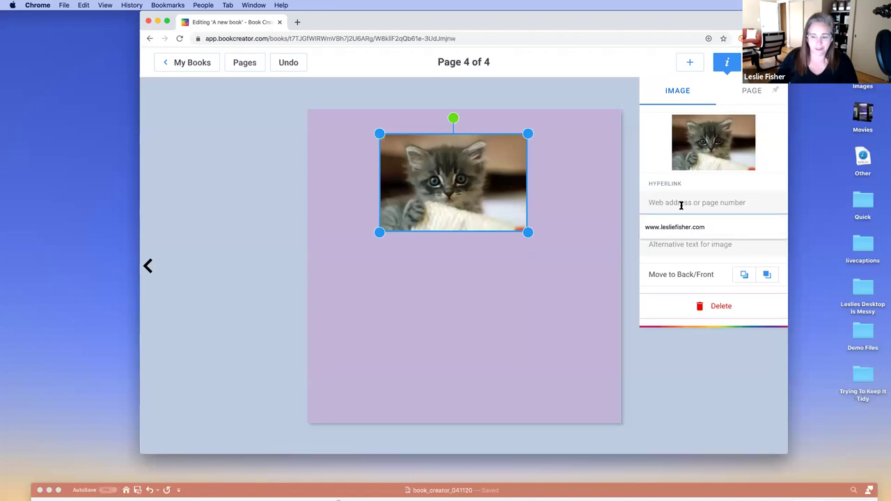
pyautogui.click(680, 228)
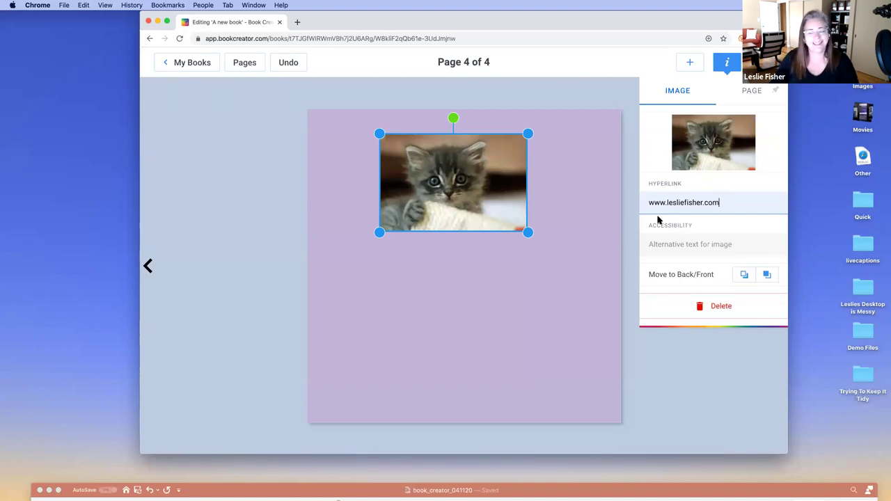
# - Add the alternative text "A very cute grey kitten chewing on something" to the kitten photo
pyautogui.click(659, 245)
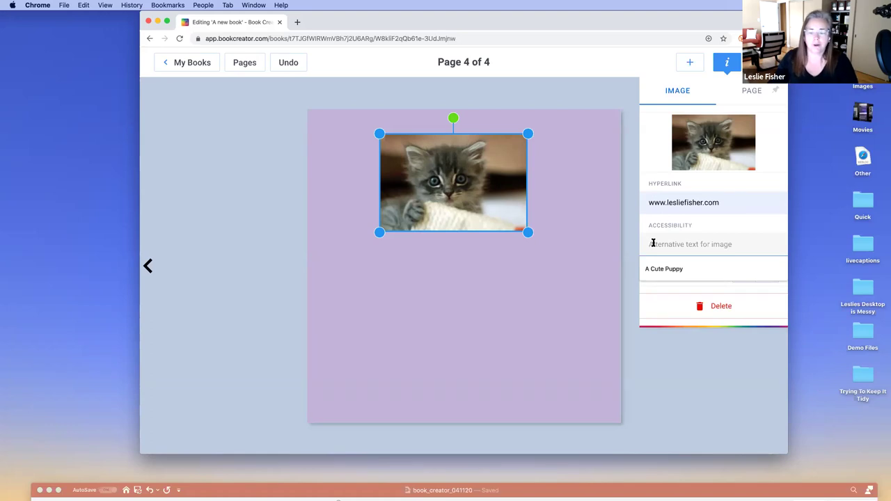
pyautogui.write('A v')
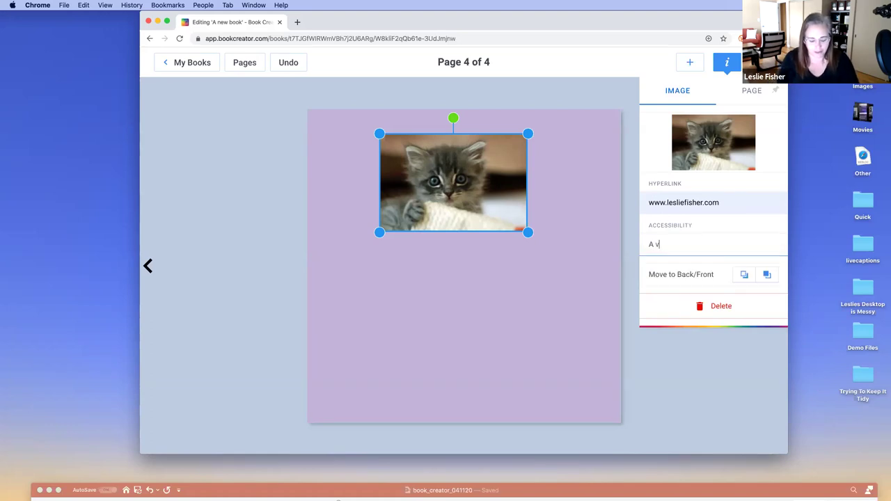
pyautogui.write('ery cute grey kitt')
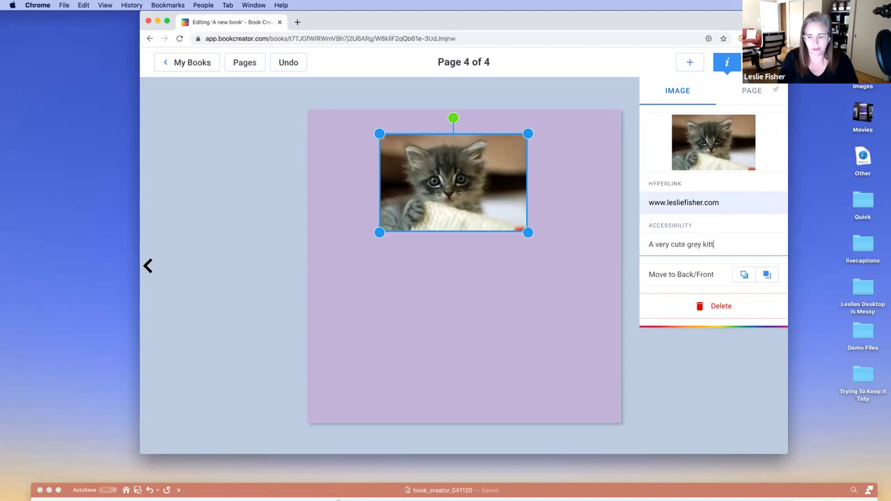
pyautogui.write('en chewing on so')
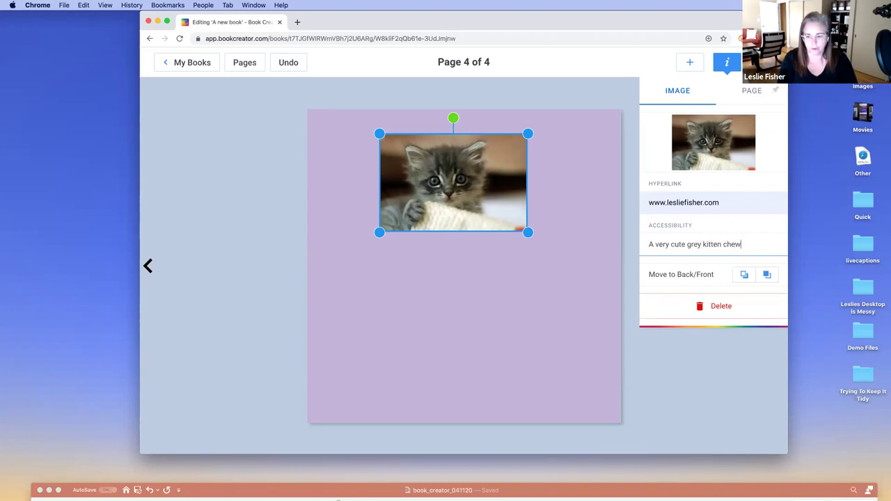
pyautogui.write('hing')
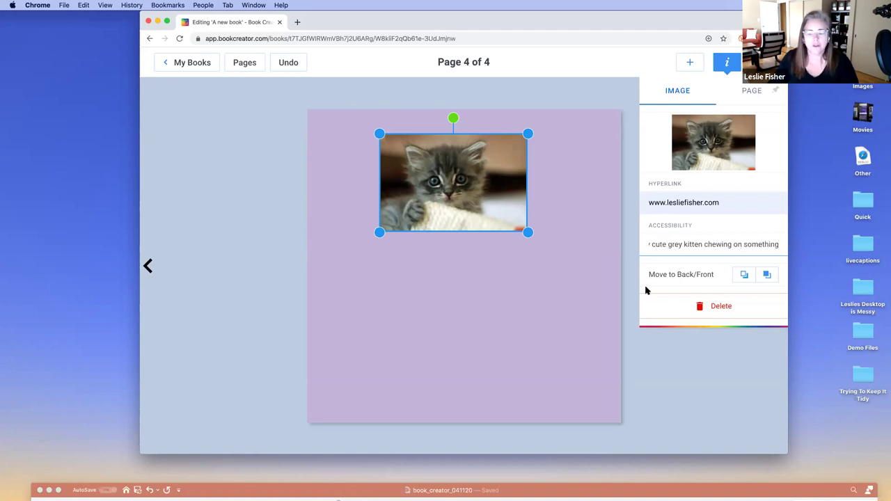
pyautogui.click(714, 366)
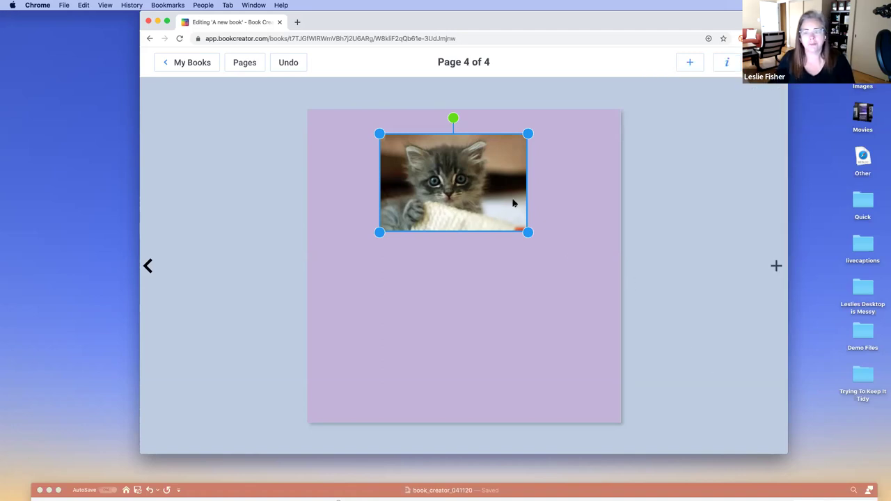
pyautogui.click(726, 64)
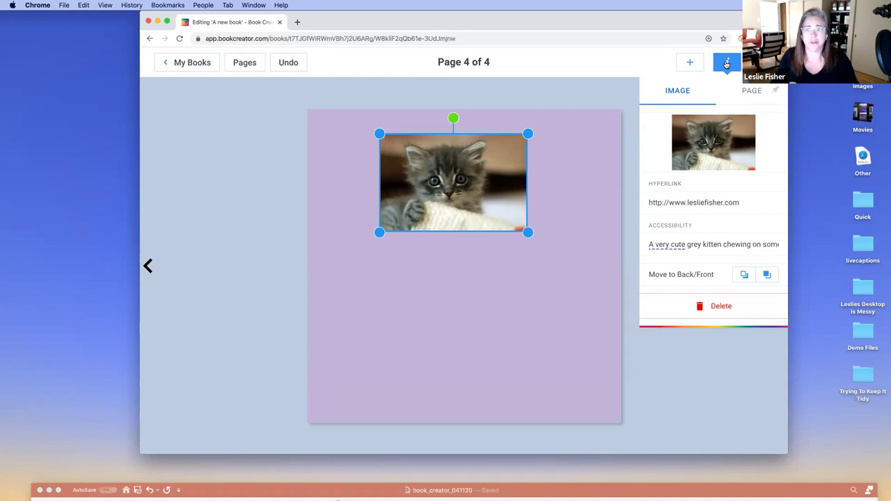
pyautogui.click(615, 84)
# - Move the kitten photo toward the page's upper-left corner and look up London, UK in the Google Maps import
pyautogui.moveTo(436, 192); pyautogui.dragTo(392, 179)
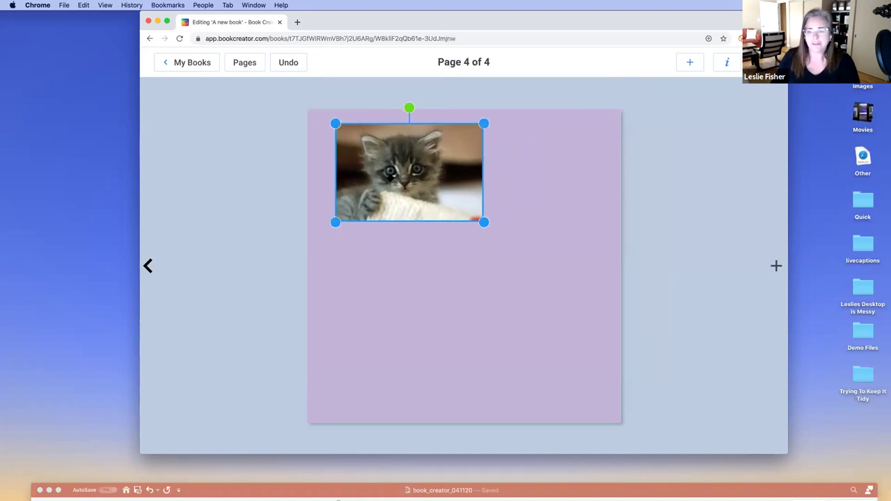
pyautogui.click(686, 62)
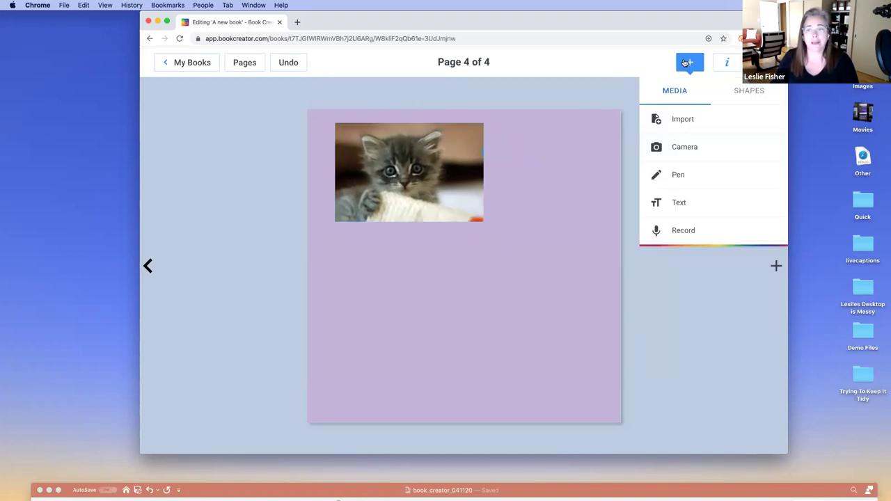
pyautogui.click(682, 123)
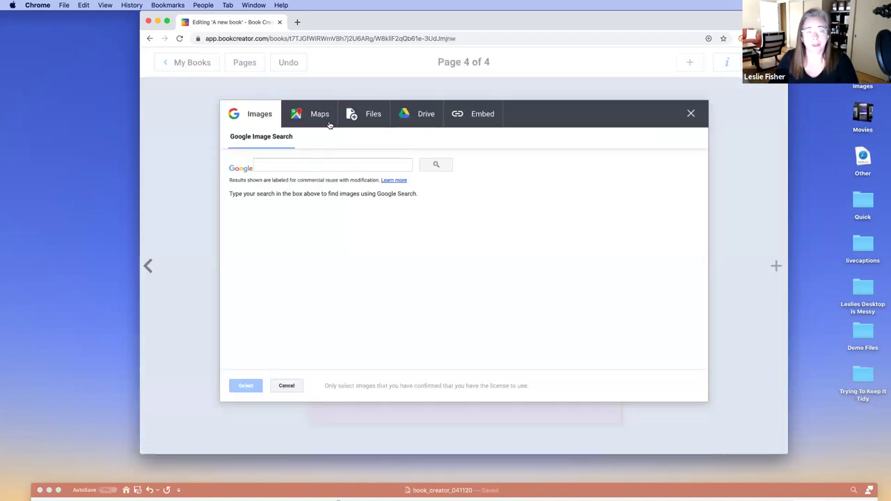
pyautogui.click(310, 115)
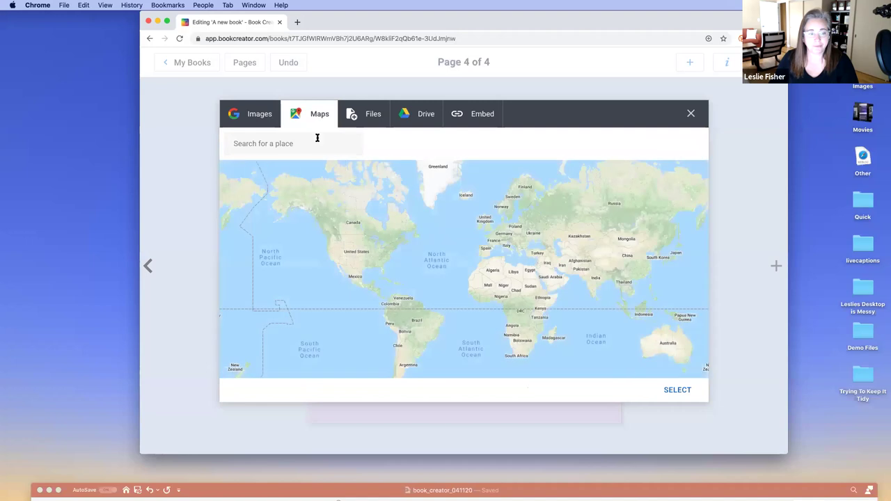
pyautogui.click(316, 144)
pyautogui.write('london')
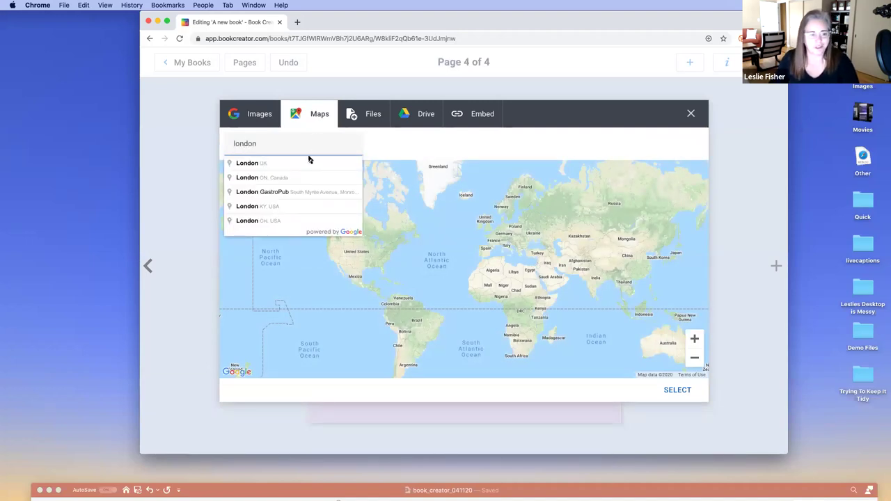
pyautogui.click(263, 163)
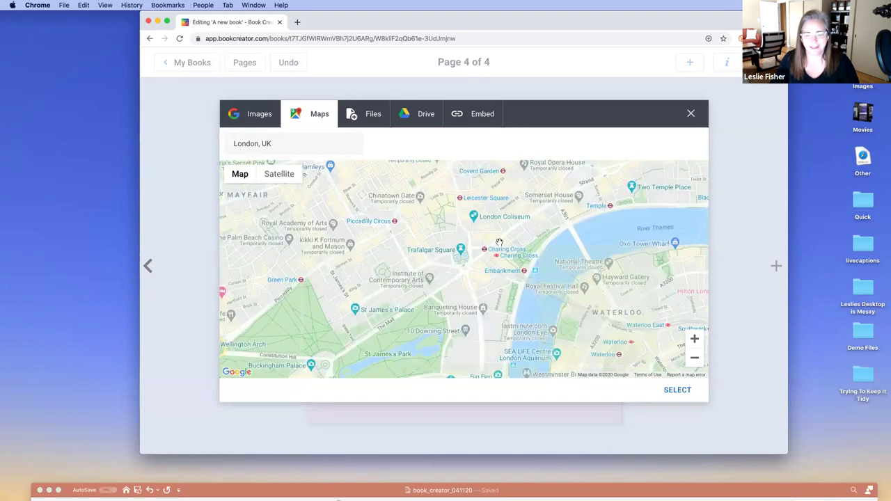
# - Frame the map around Trafalgar Square and Charing Cross, insert it, and place it across the lower half of page 4
pyautogui.scroll(5, 499, 242)
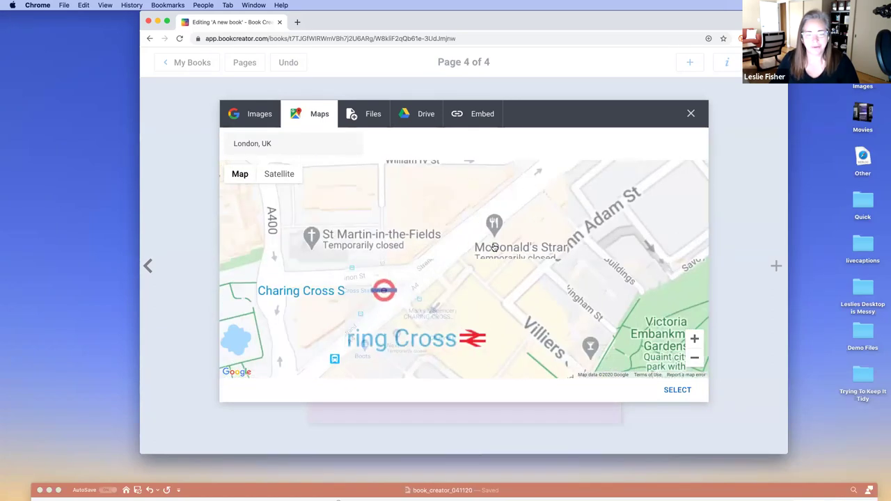
pyautogui.scroll(-2, 453, 245)
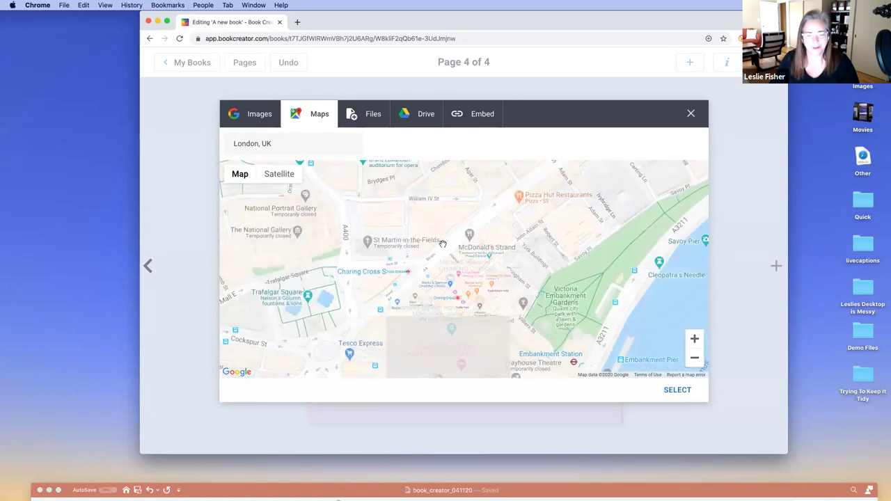
pyautogui.moveTo(464, 270); pyautogui.dragTo(490, 243)
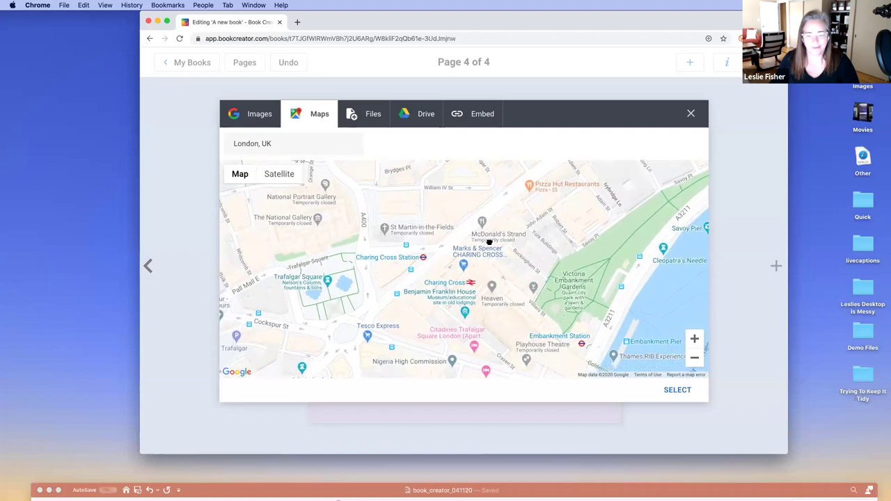
pyautogui.scroll(-2, 488, 256)
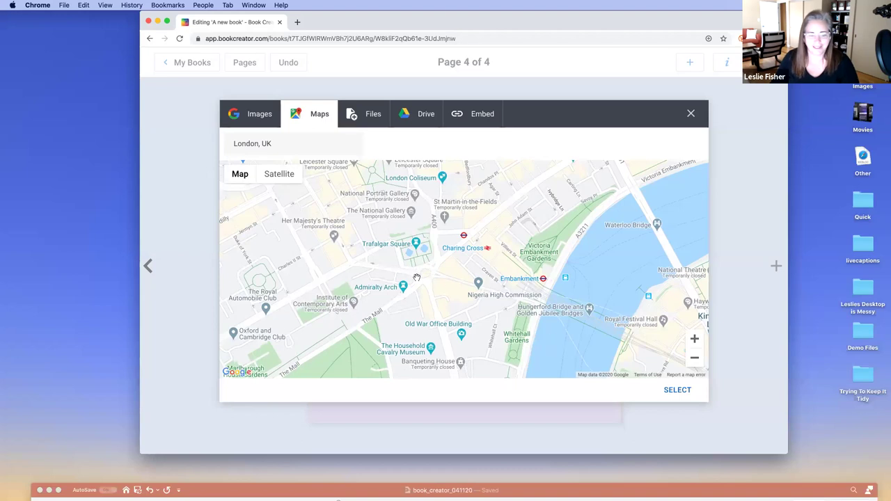
pyautogui.click(682, 392)
pyautogui.moveTo(533, 298); pyautogui.dragTo(523, 371)
pyautogui.moveTo(606, 276); pyautogui.dragTo(574, 295)
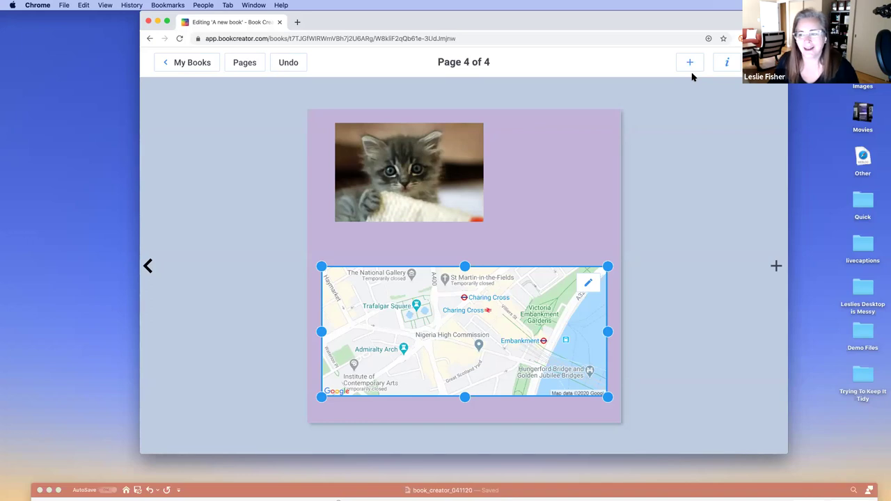
# - Change page 4's background to solid light blue and nudge the map slightly upward
pyautogui.click(725, 65)
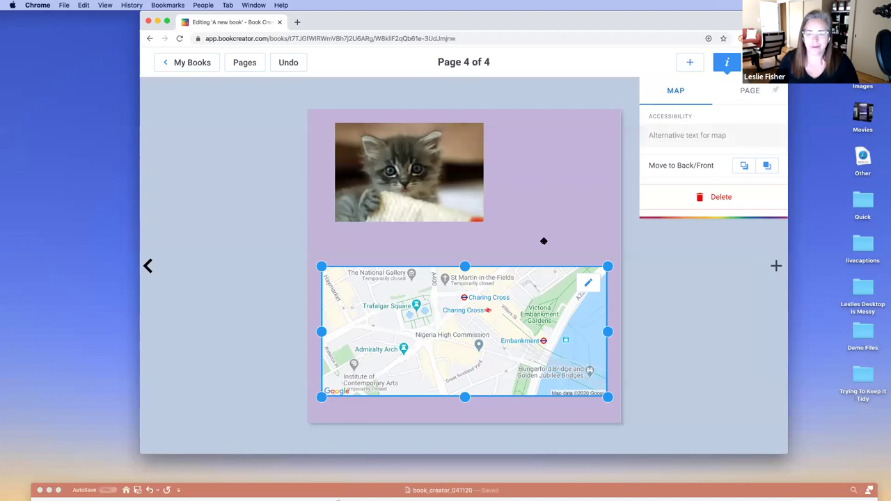
pyautogui.click(749, 92)
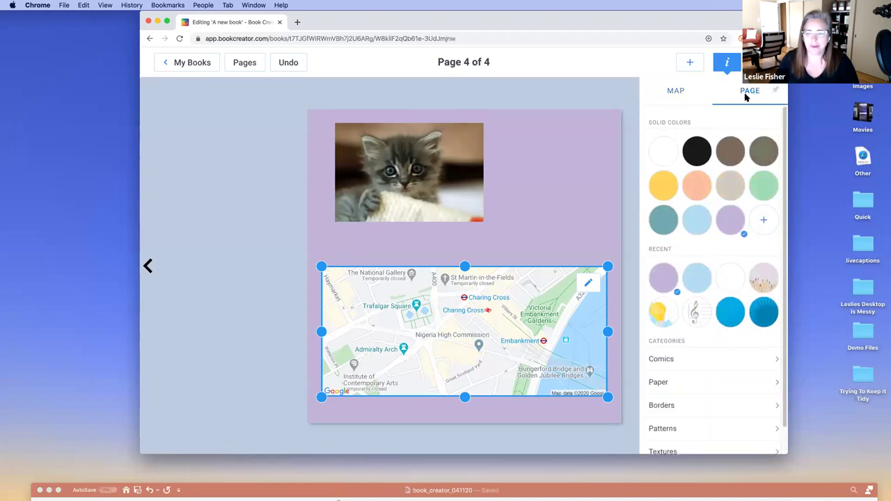
pyautogui.click(690, 218)
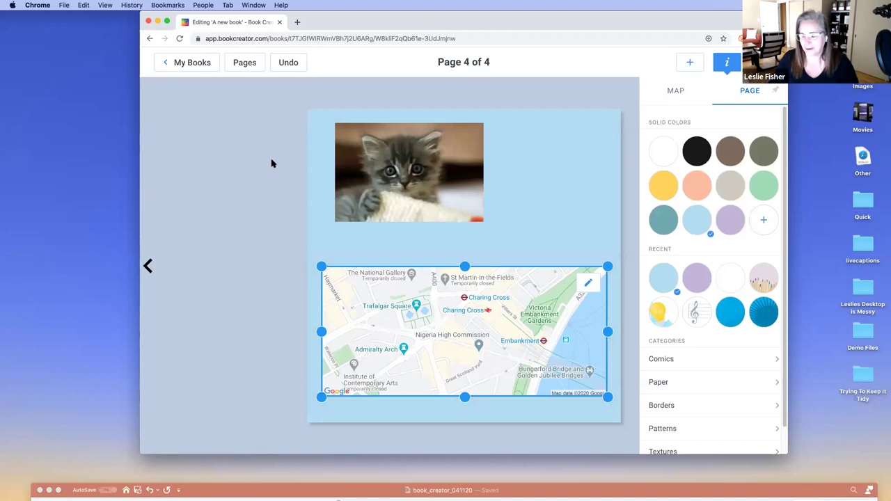
pyautogui.moveTo(465, 295); pyautogui.dragTo(465, 293)
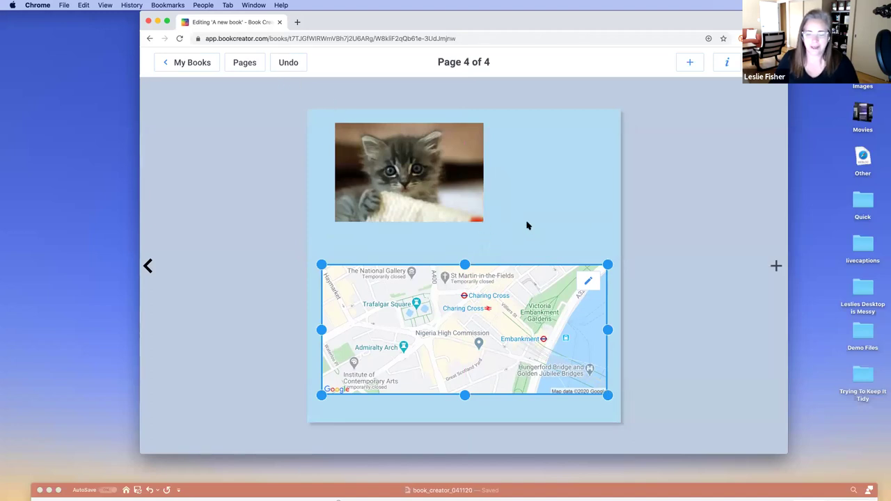
pyautogui.click(689, 230)
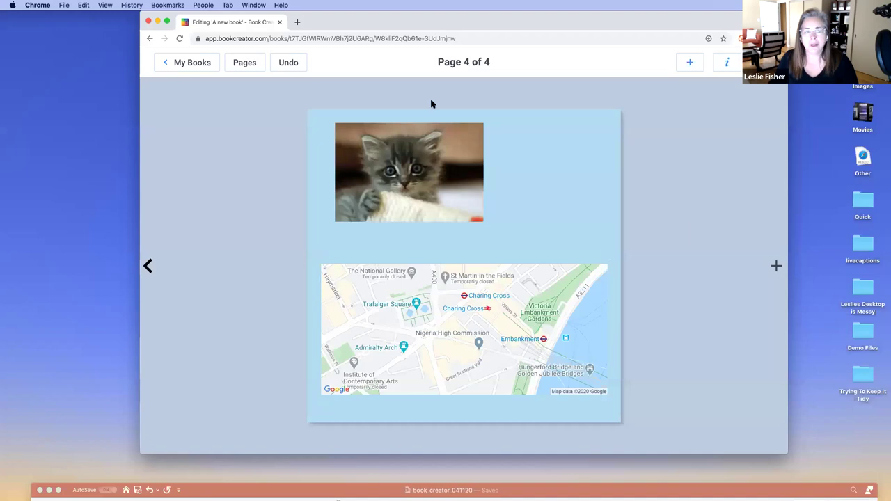
# - Add page 5 after the map page and try to import popcorn.gif from the Desktop onto it
pyautogui.click(775, 269)
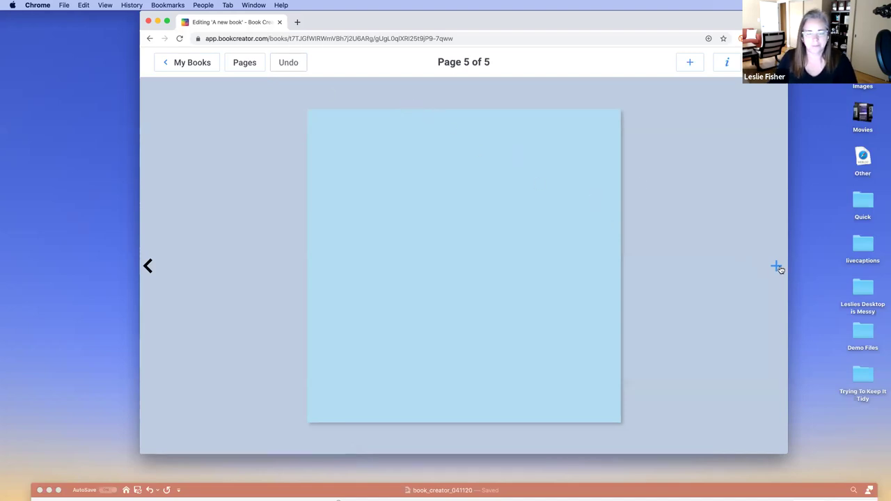
pyautogui.click(691, 63)
pyautogui.click(670, 119)
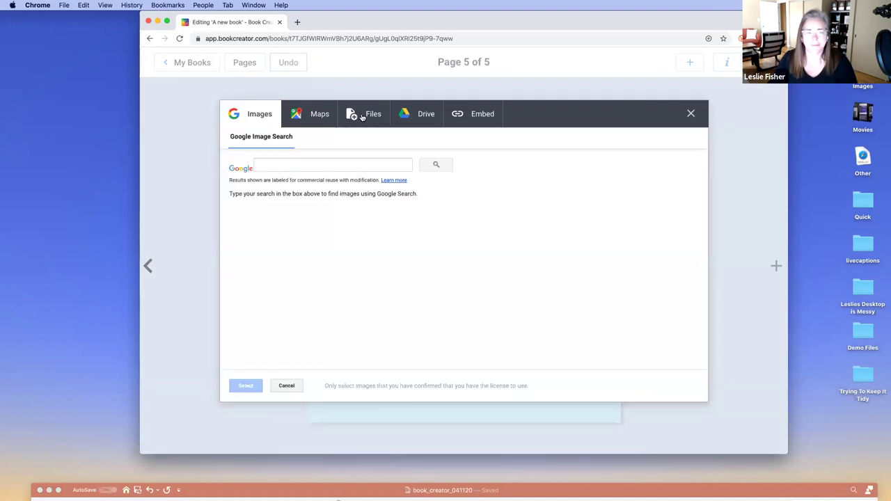
pyautogui.click(367, 116)
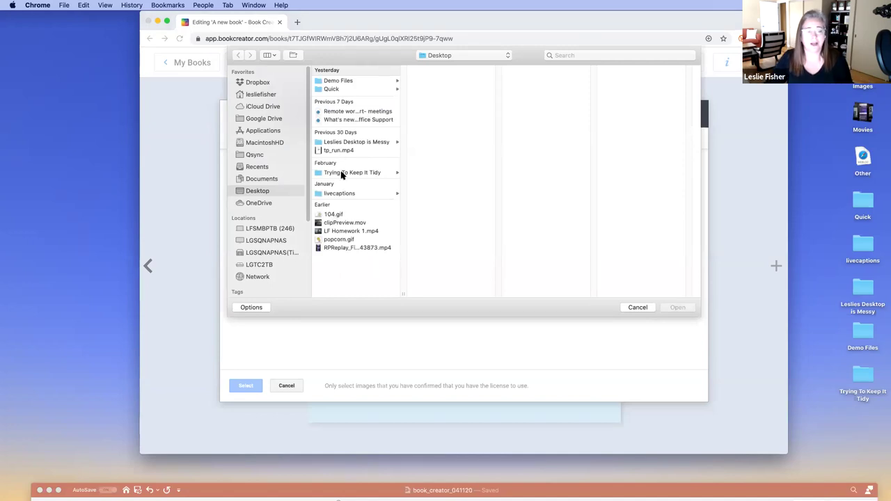
pyautogui.click(334, 240)
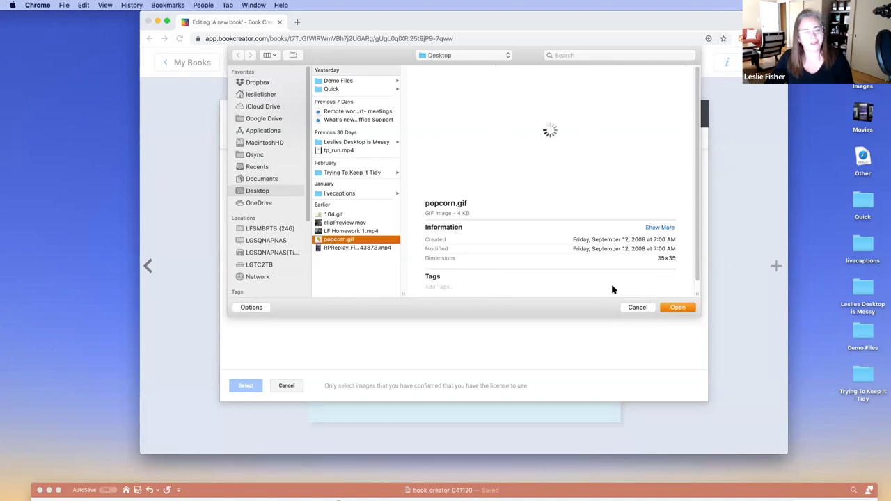
pyautogui.click(678, 308)
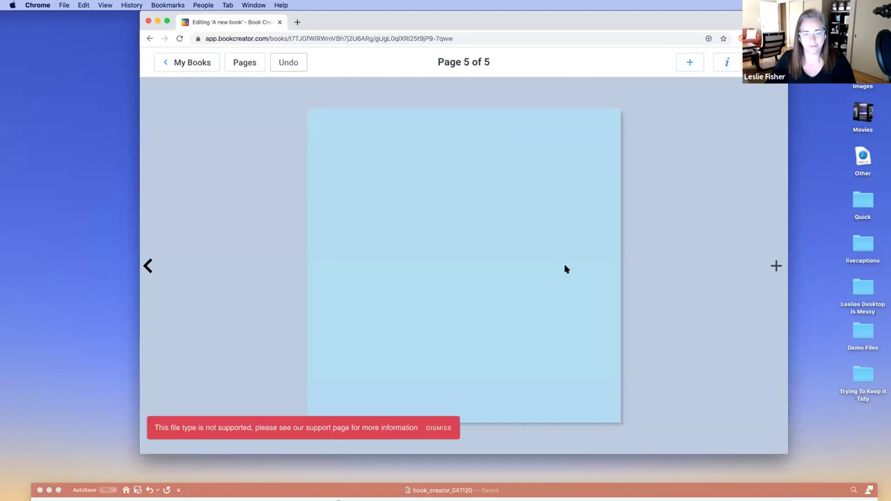
# - Connect Google Drive as an import source using the second listed Google account, allowing BookCreator to see and download its Drive files
pyautogui.click(686, 64)
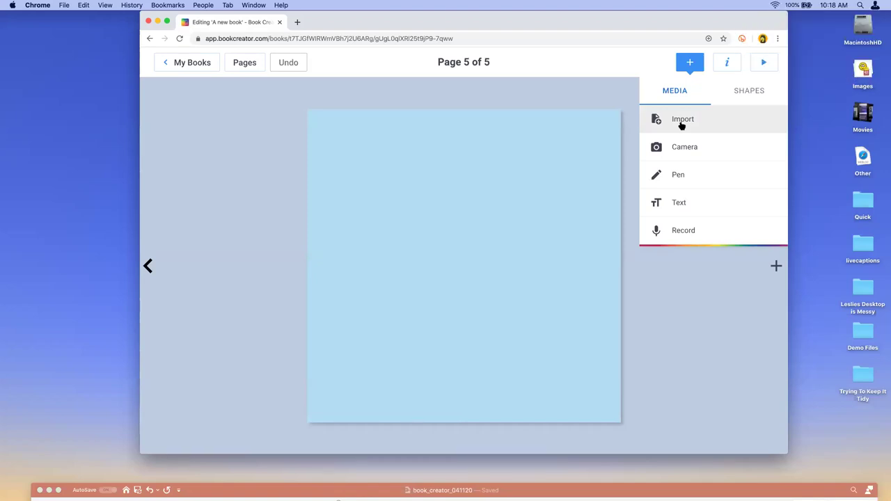
pyautogui.click(681, 122)
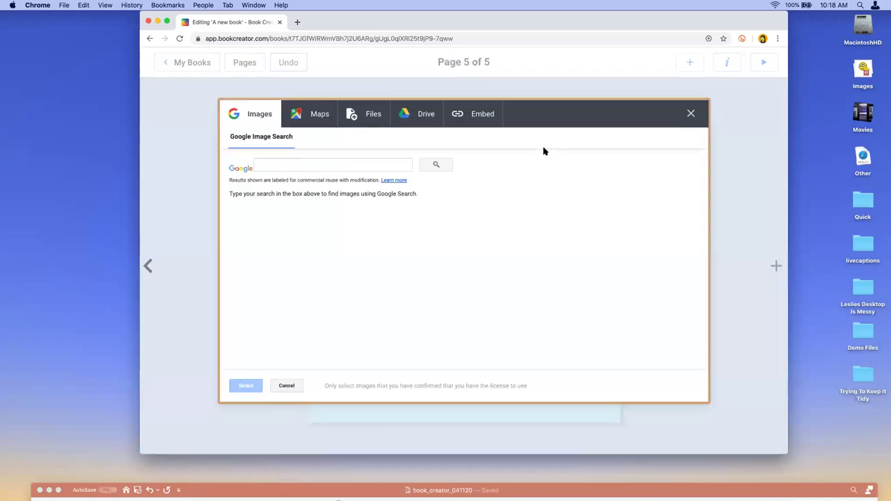
pyautogui.click(374, 116)
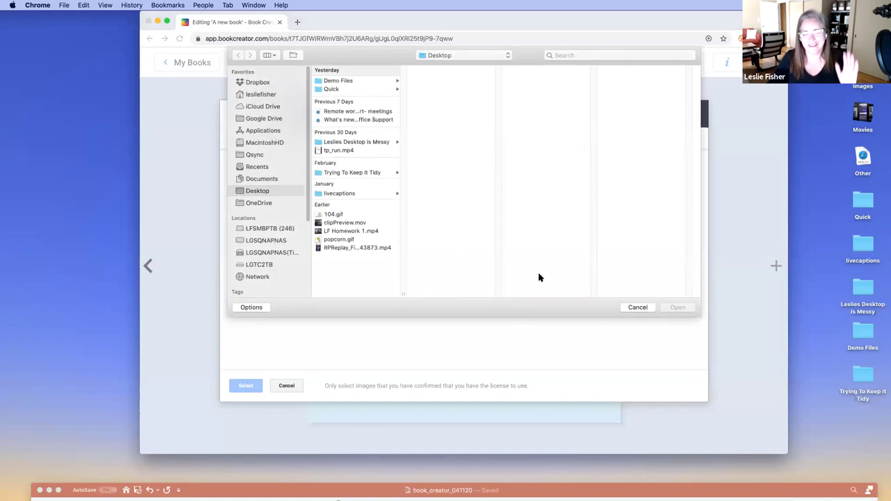
pyautogui.click(635, 308)
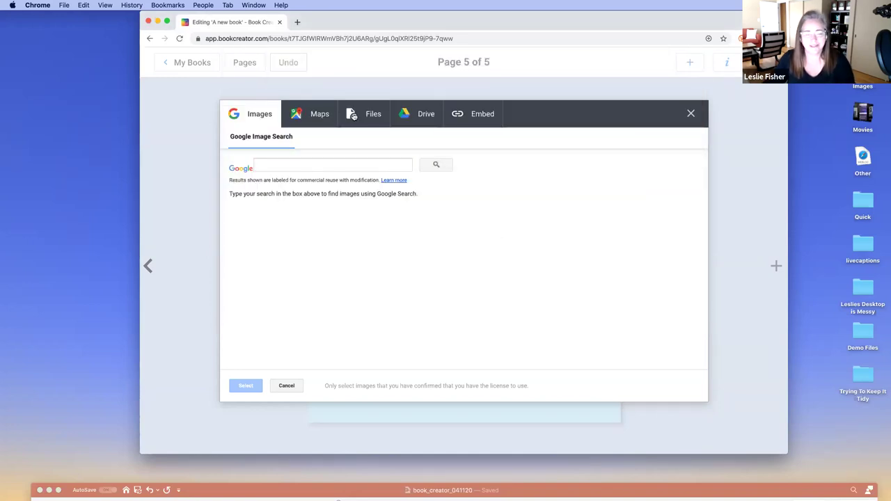
pyautogui.click(414, 116)
pyautogui.click(472, 265)
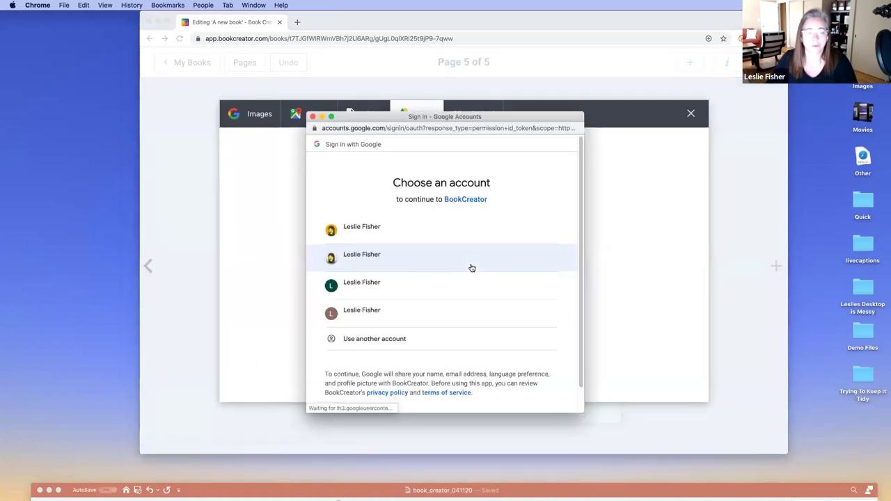
pyautogui.click(398, 260)
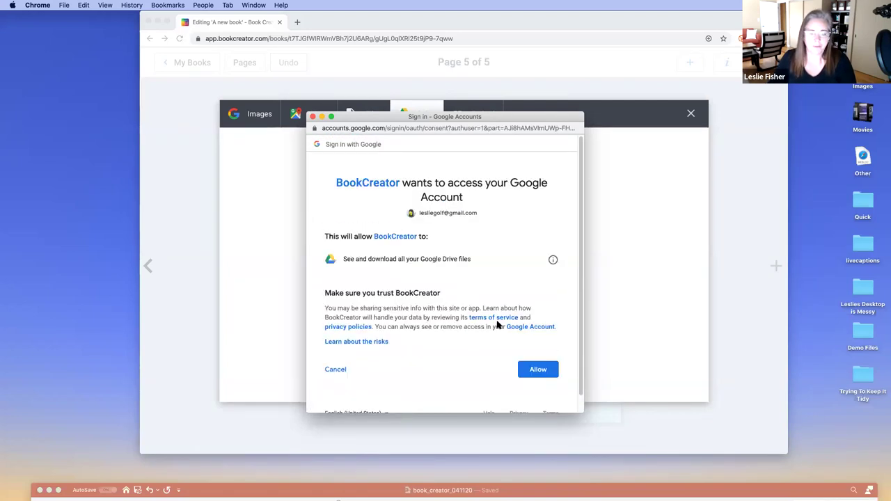
pyautogui.click(531, 370)
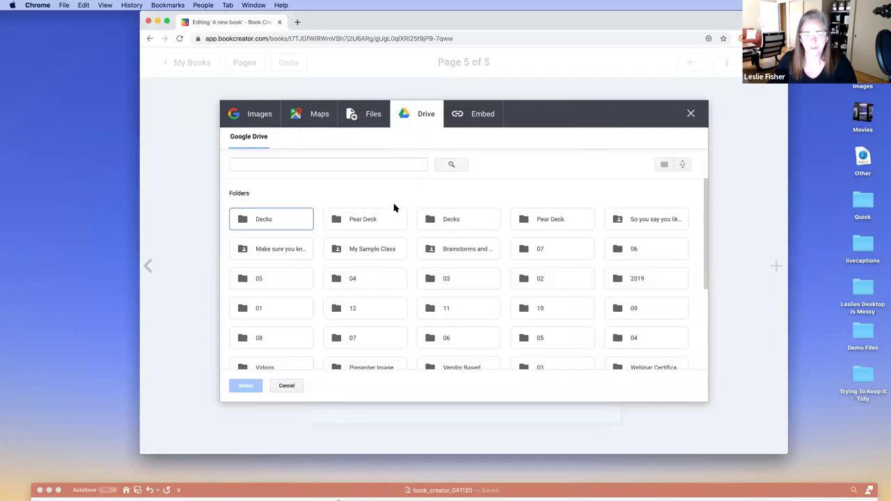
# - Leave the Google Drive picker without choosing a file and reopen the import options for page 5
pyautogui.click(692, 113)
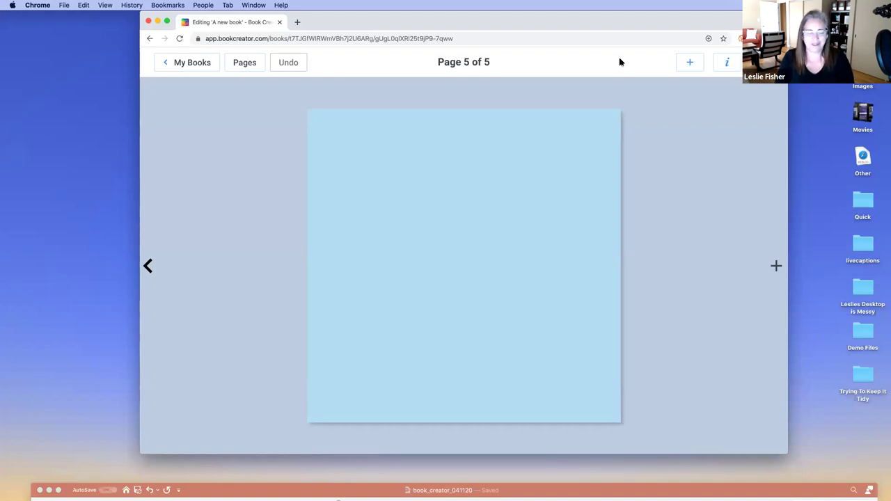
pyautogui.click(690, 63)
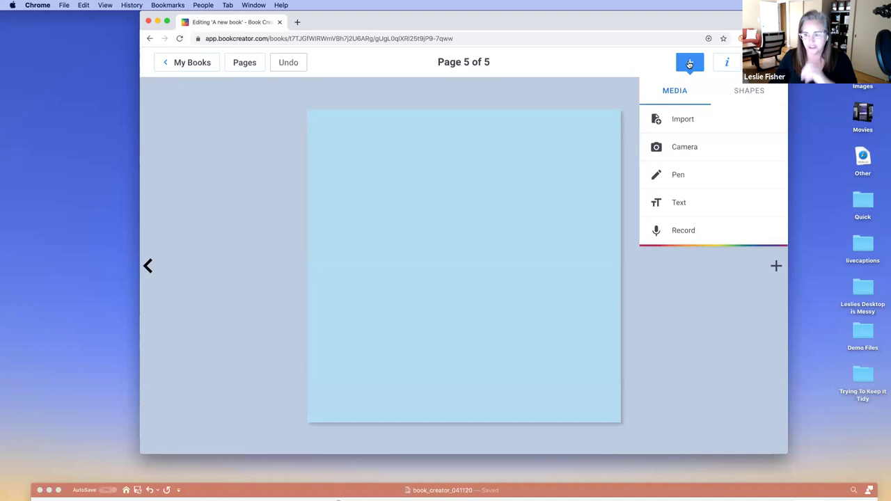
pyautogui.click(683, 120)
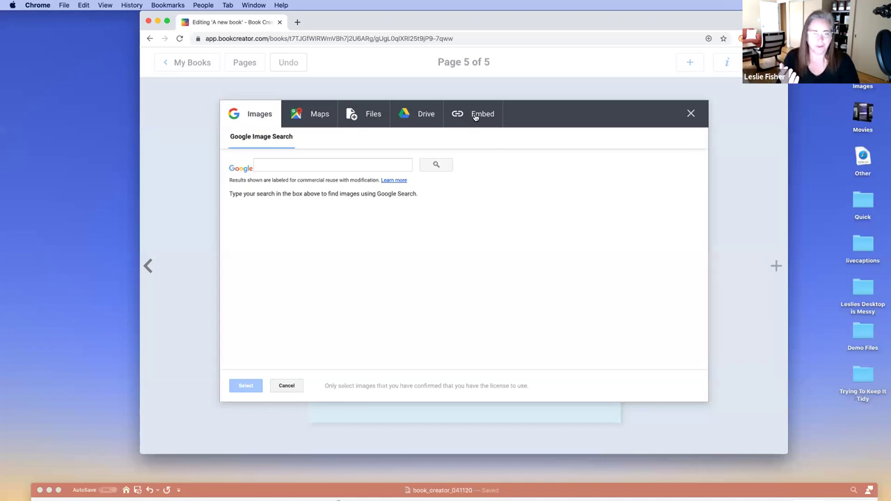
# - Open the Poly site at poly.google.com in a new browser tab
pyautogui.click(298, 22)
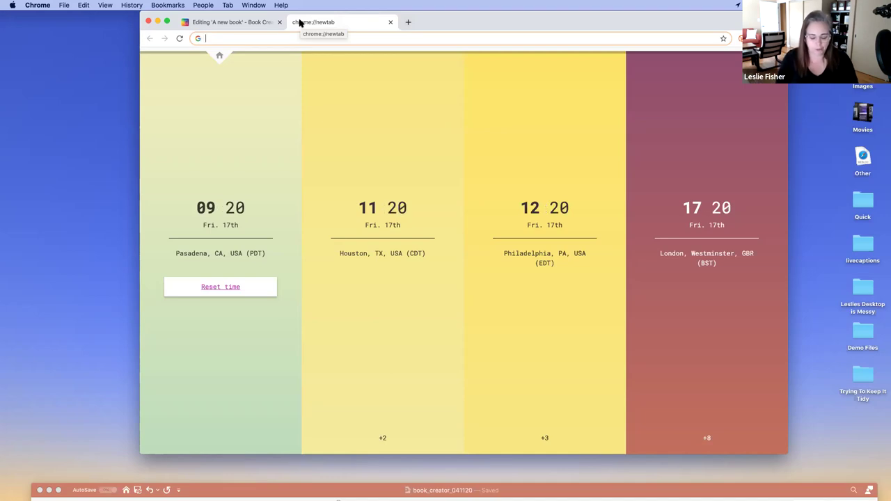
pyautogui.write('pol')
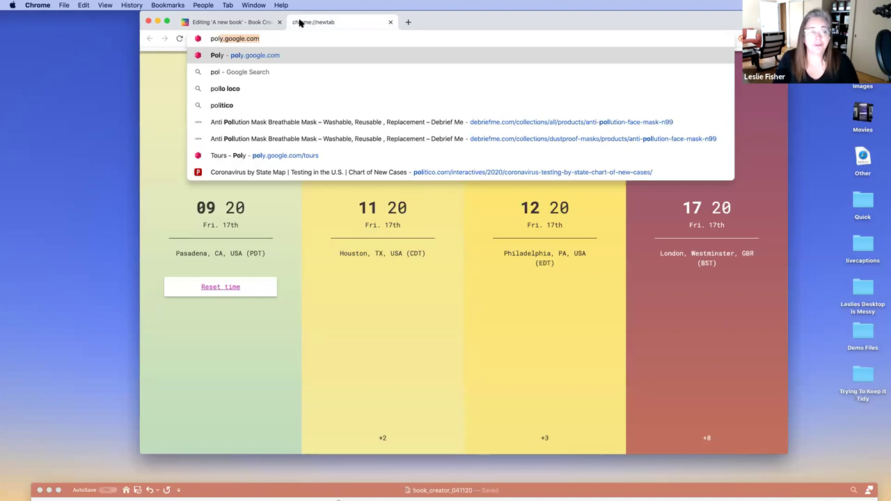
pyautogui.press('Return')
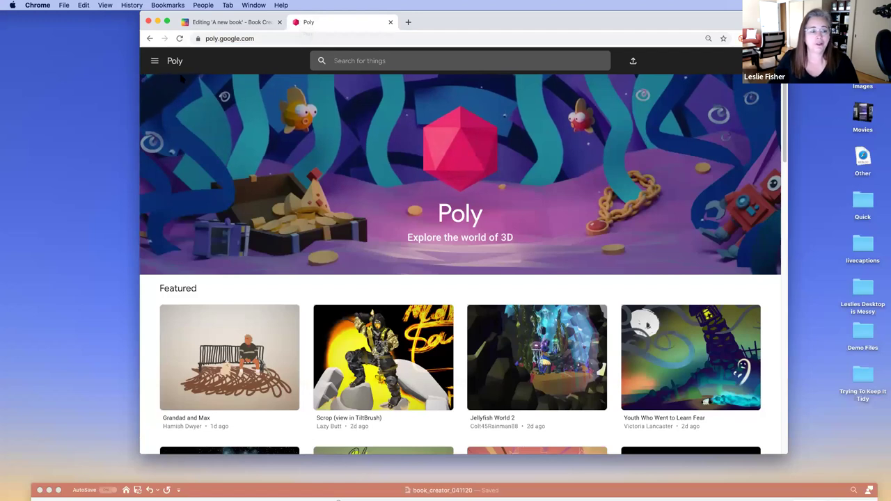
# - Browse the Tours category on Poly to see which virtual tours are offered
pyautogui.click(153, 64)
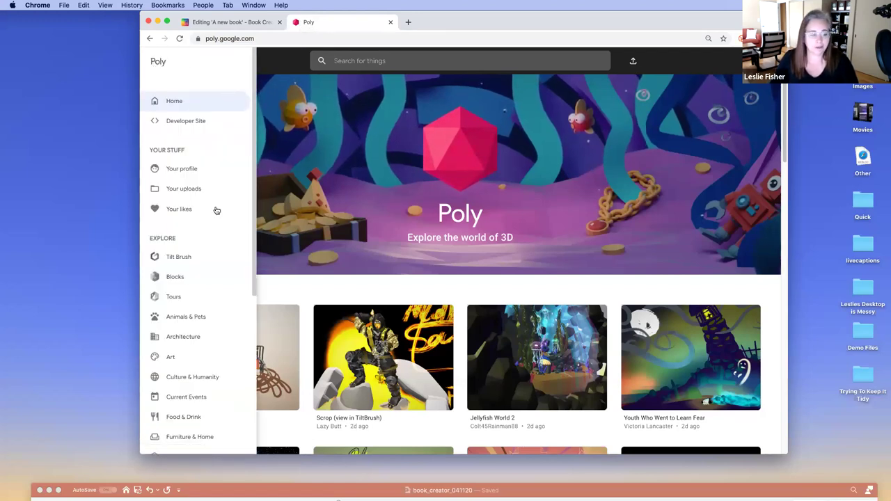
pyautogui.click(164, 298)
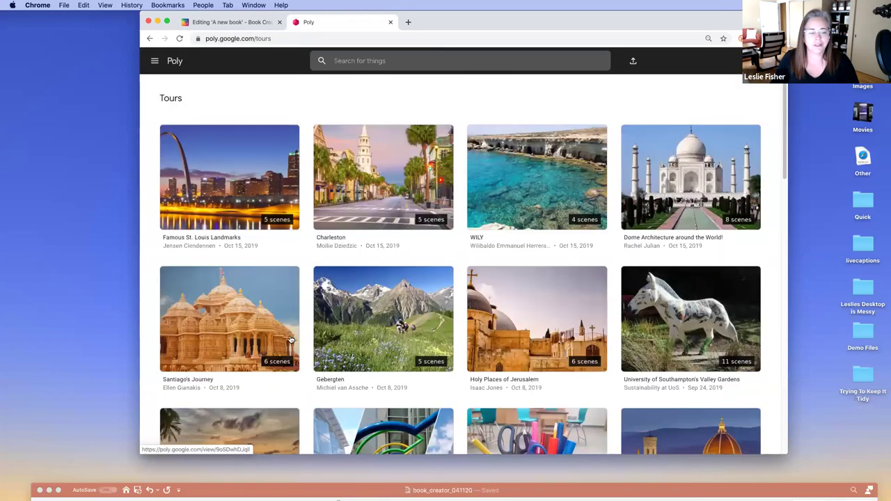
pyautogui.scroll(-2, 587, 326)
pyautogui.scroll(-6, 587, 326)
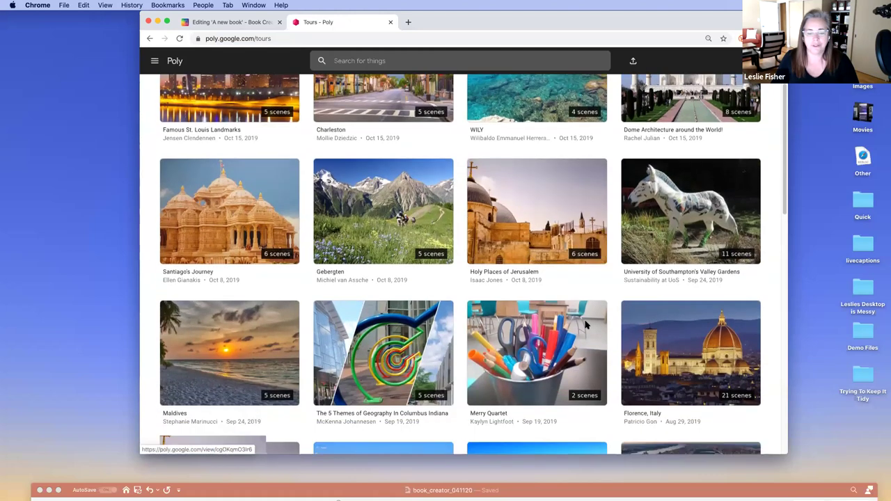
pyautogui.scroll(1, 579, 326)
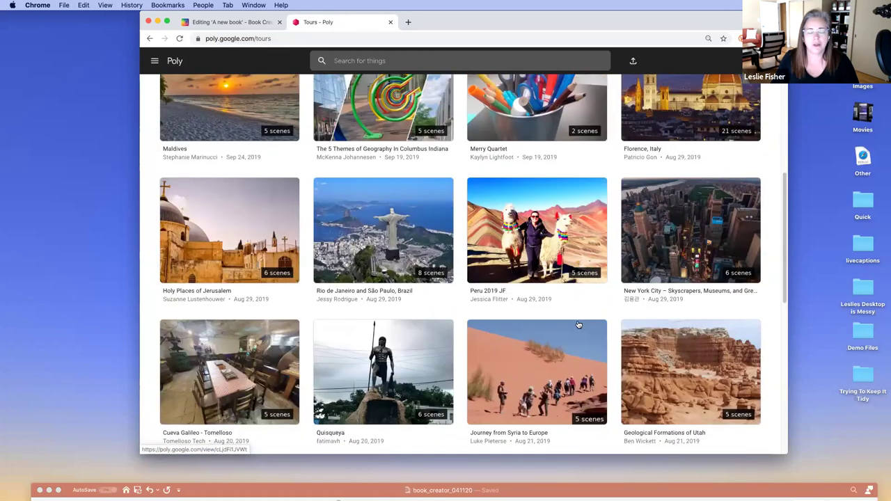
pyautogui.scroll(8, 576, 322)
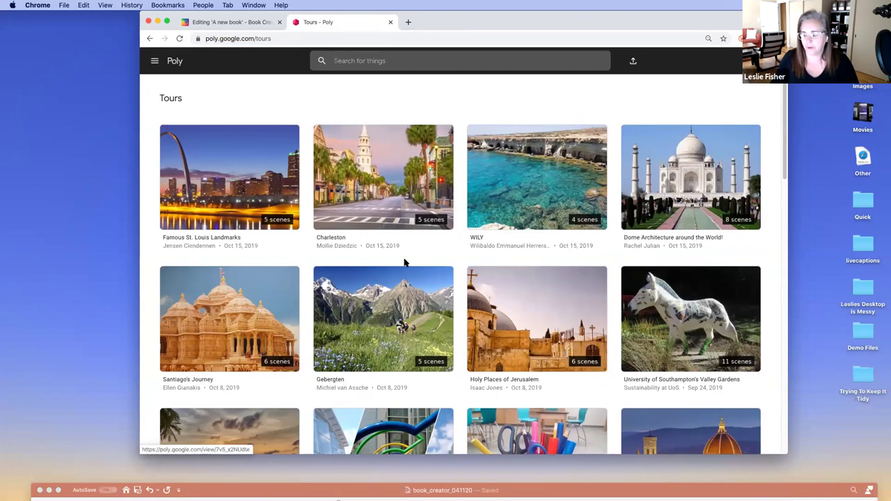
# - Search Poly for "google expeditions" and open the Titanic Belfast tour
pyautogui.click(378, 61)
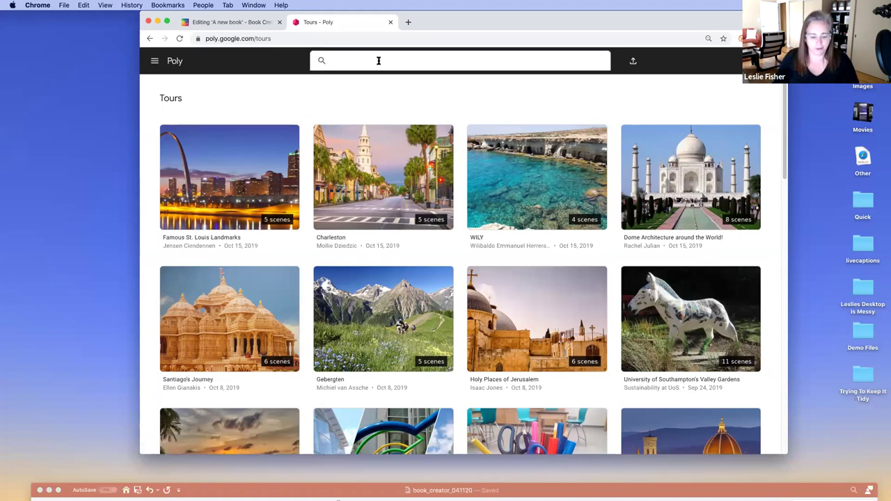
pyautogui.write('google expen')
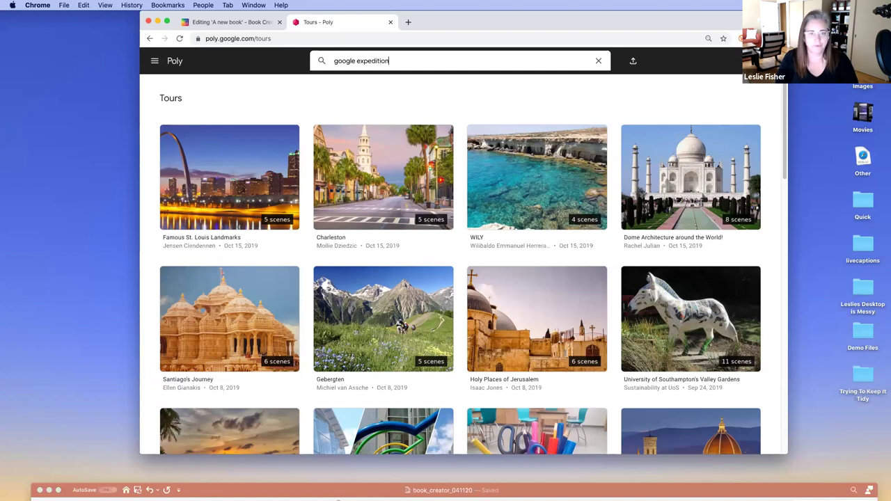
pyautogui.press('Return')
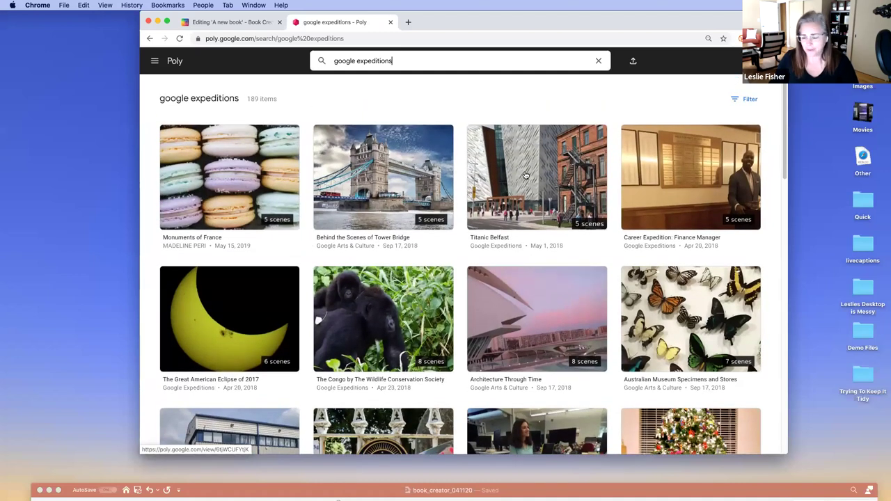
pyautogui.click(526, 174)
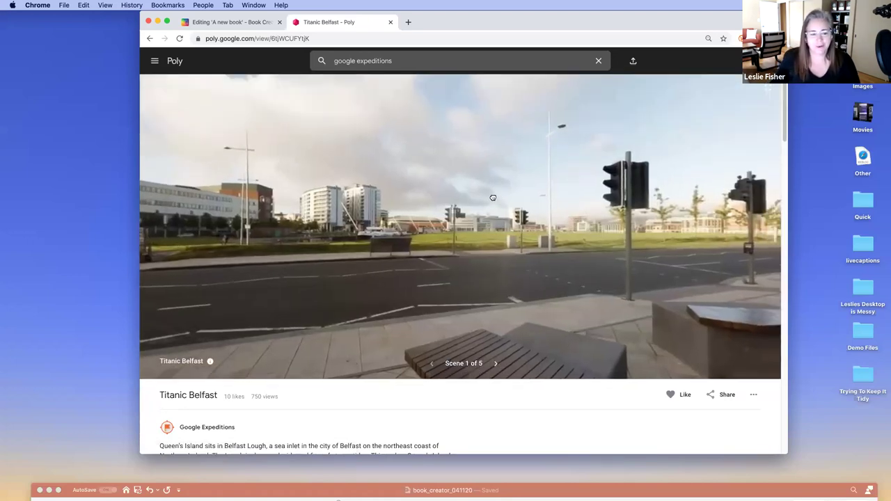
# - Explore the Titanic Belfast tour by looking around, opening the Building and Pools and Benches notes, and advancing through all five scenes
pyautogui.moveTo(507, 184); pyautogui.dragTo(489, 192)
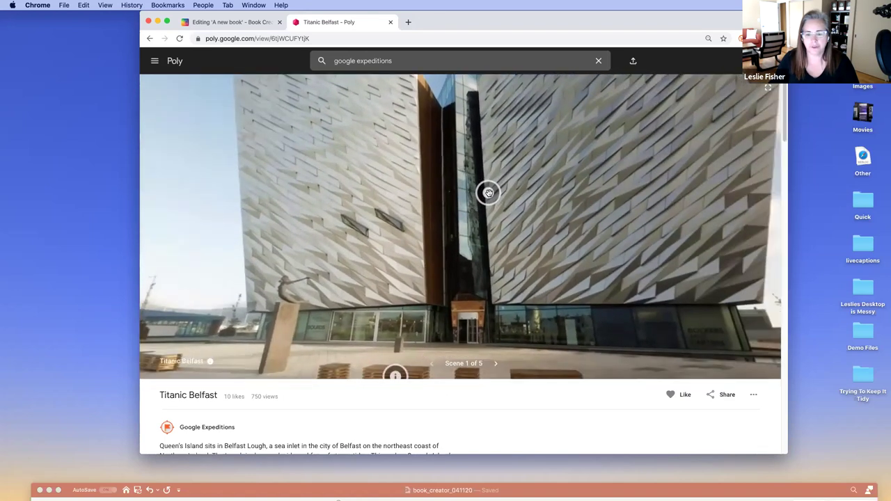
pyautogui.click(489, 192)
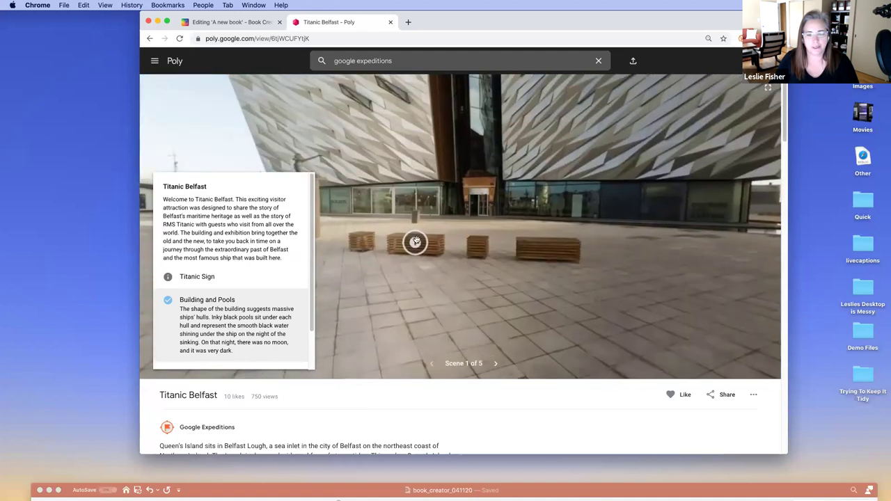
pyautogui.click(415, 242)
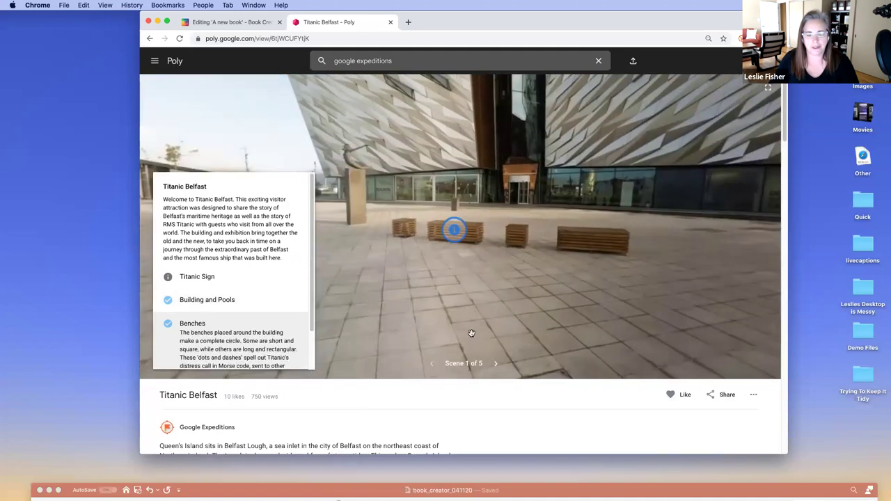
pyautogui.click(496, 367)
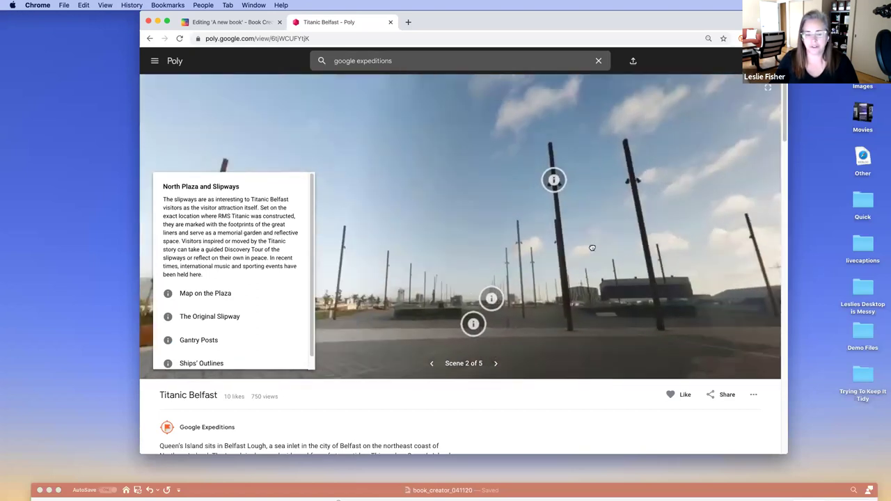
pyautogui.moveTo(603, 270); pyautogui.dragTo(536, 229)
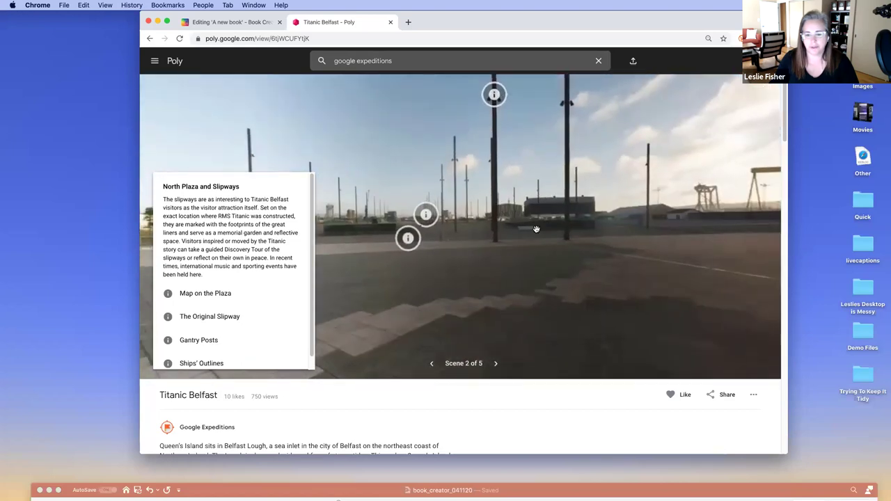
pyautogui.click(497, 364)
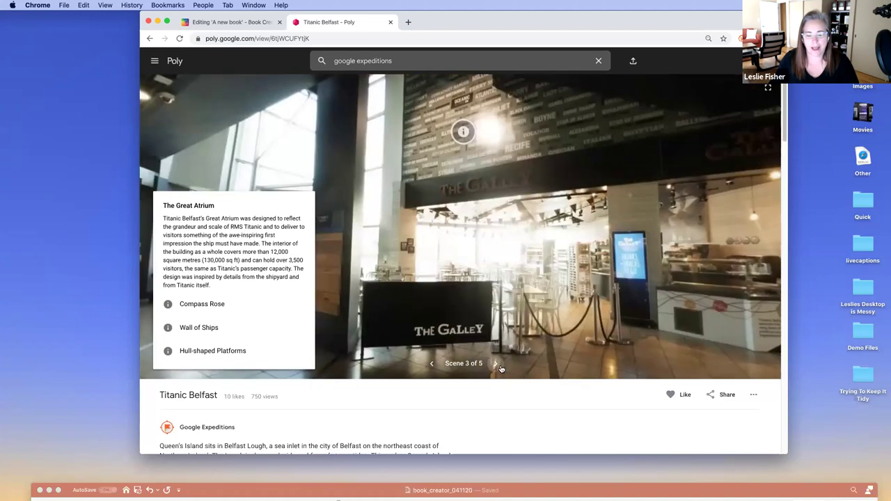
pyautogui.click(495, 365)
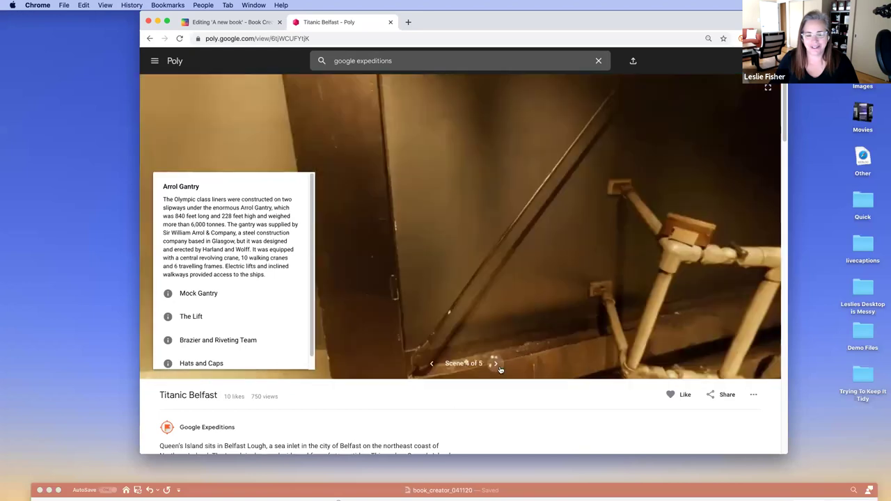
pyautogui.click(496, 364)
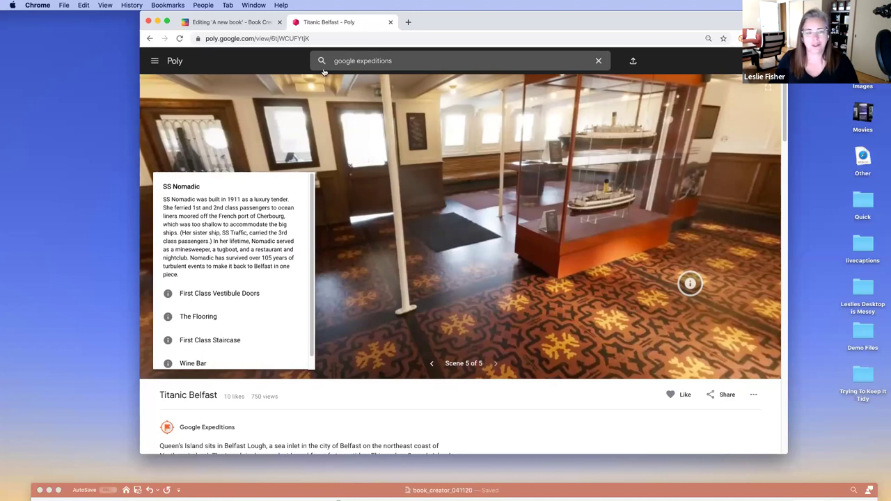
# - Copy the iframe embed code of the Titanic Belfast tour from its sharing options
pyautogui.click(726, 395)
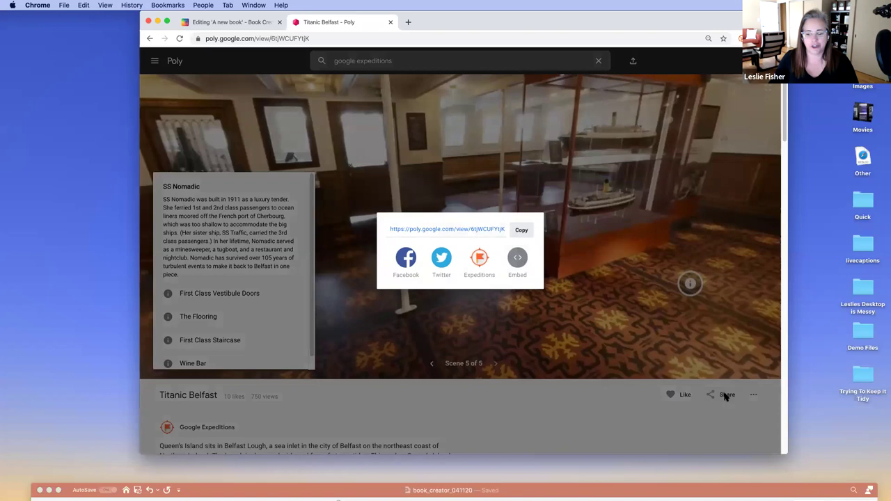
pyautogui.click(517, 259)
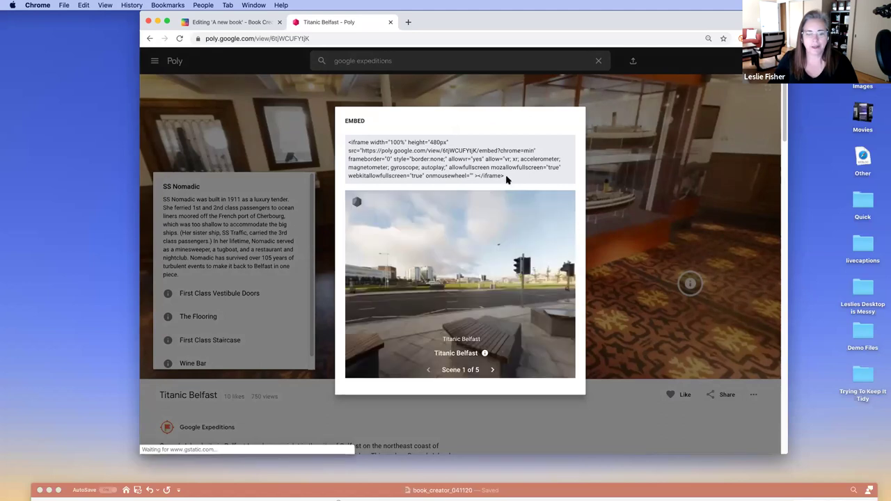
pyautogui.click(377, 153)
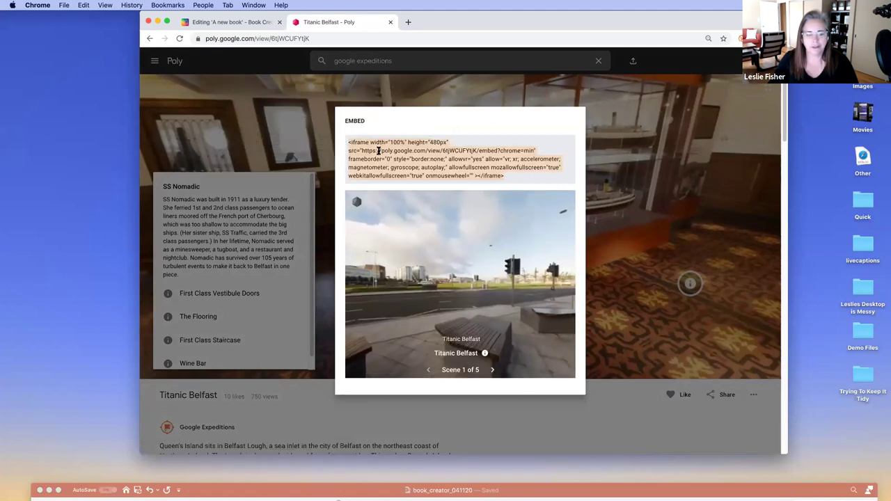
pyautogui.press('super+c')
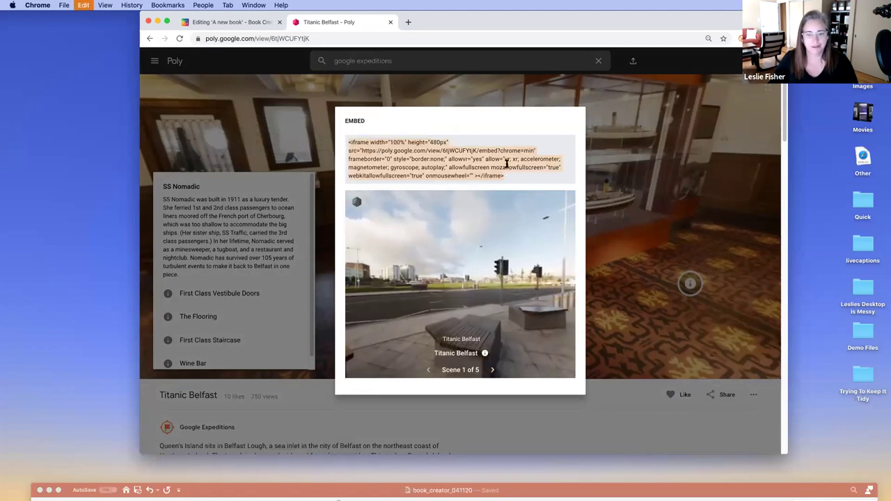
pyautogui.click(358, 76)
# - Return to the book and paste the copied Titanic Belfast iframe code as a web page embed for page 5
pyautogui.click(238, 23)
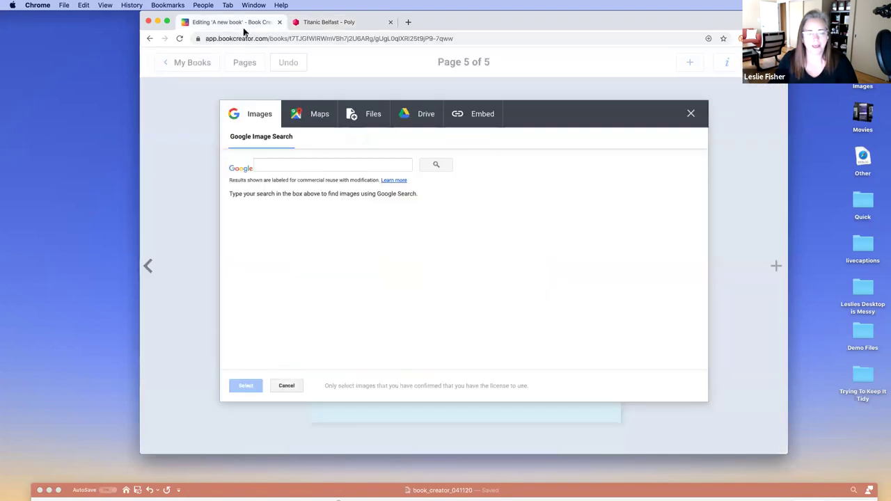
pyautogui.click(690, 115)
pyautogui.click(690, 64)
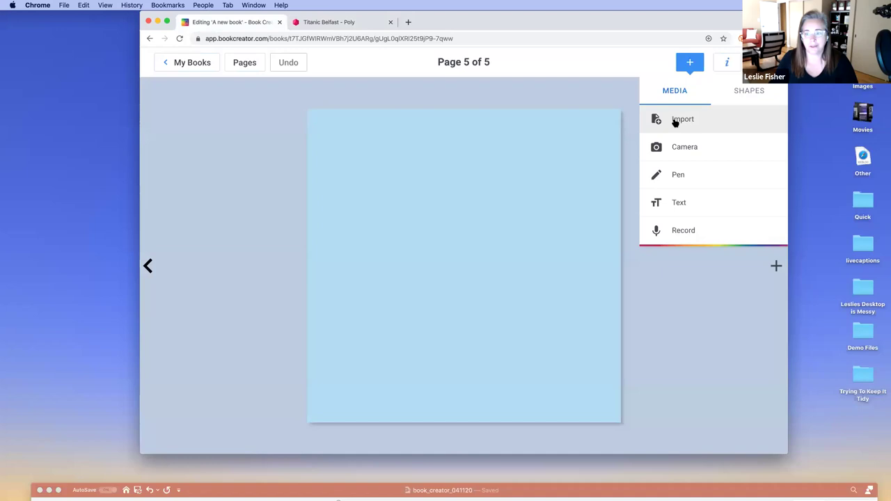
pyautogui.click(675, 120)
pyautogui.click(474, 115)
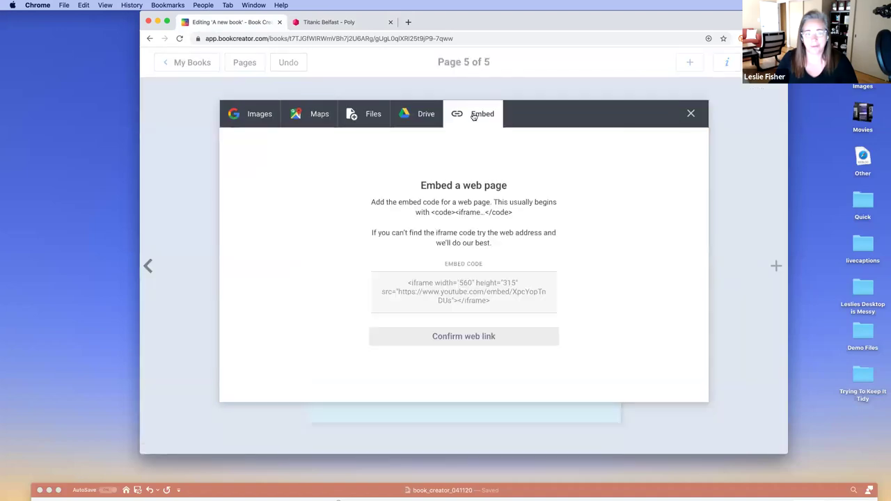
pyautogui.click(458, 292)
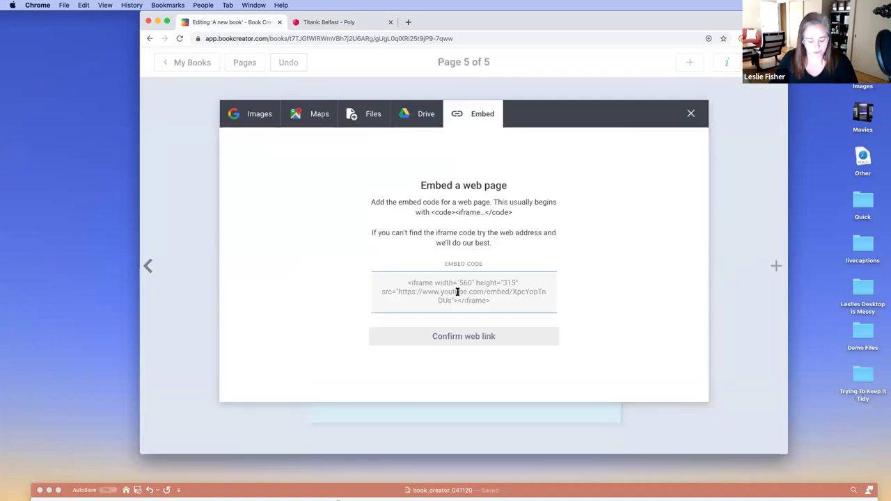
pyautogui.press('super+v')
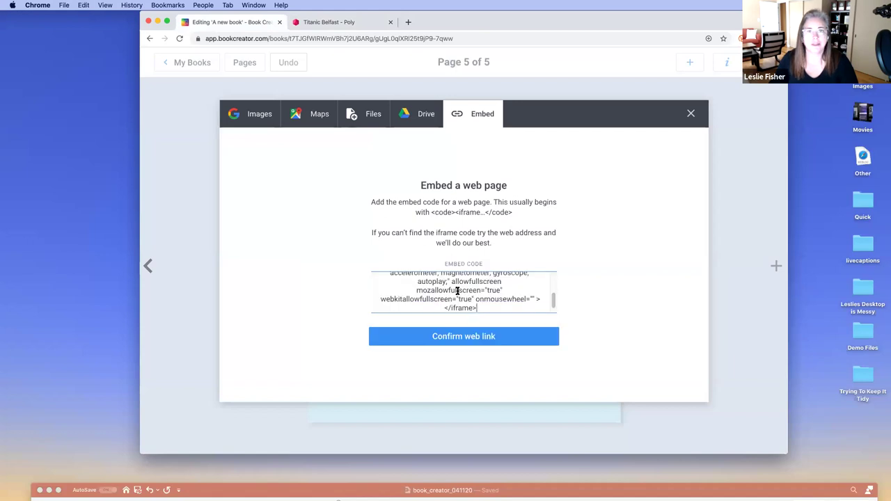
pyautogui.click(326, 22)
pyautogui.click(260, 25)
pyautogui.click(352, 25)
pyautogui.click(253, 23)
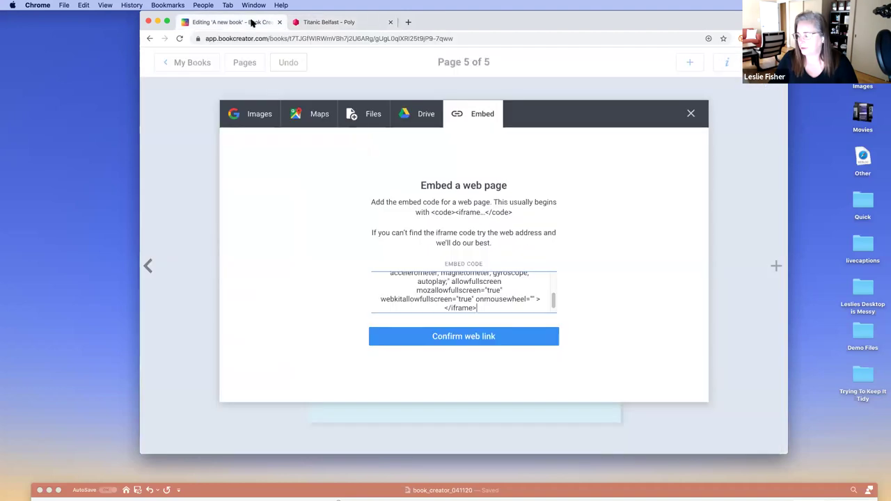
pyautogui.click(331, 23)
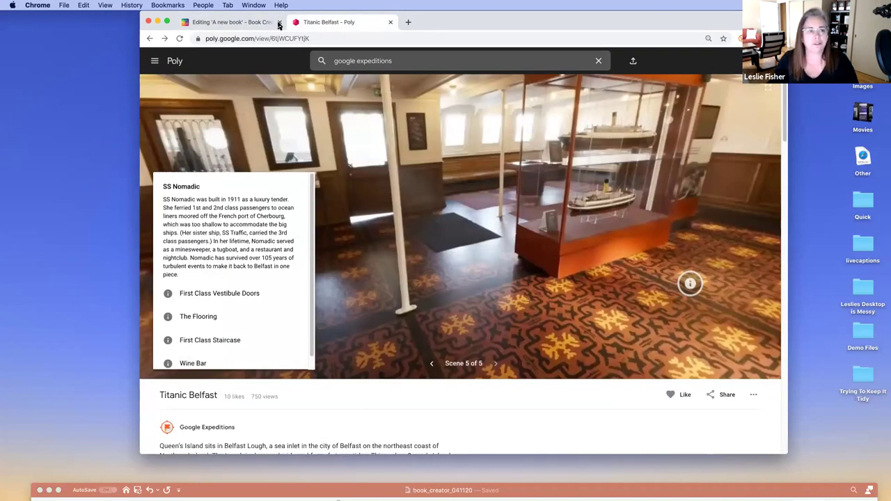
pyautogui.click(240, 24)
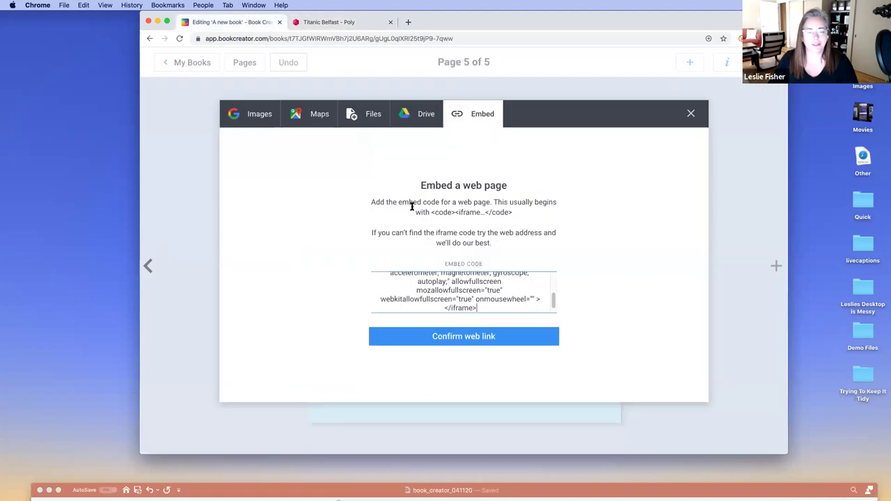
# - Add the Titanic Belfast web embed to page 5, then enlarge and centre it so it nearly fills the page
pyautogui.click(472, 339)
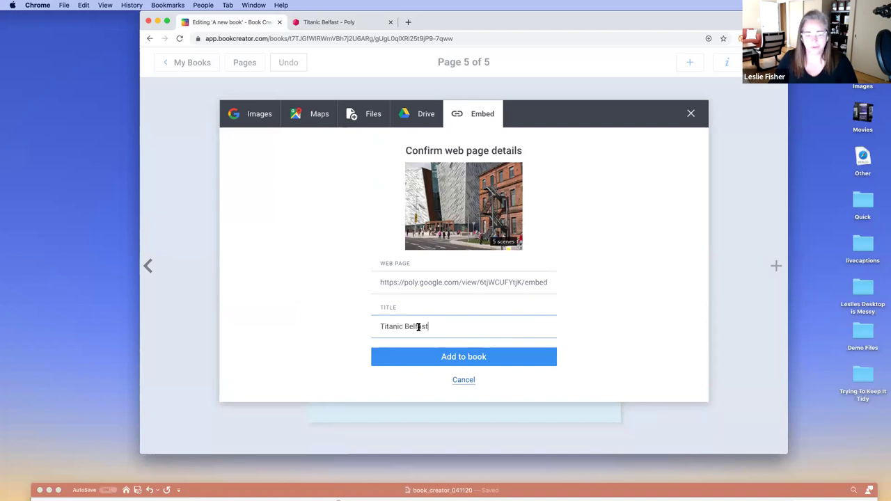
pyautogui.click(463, 358)
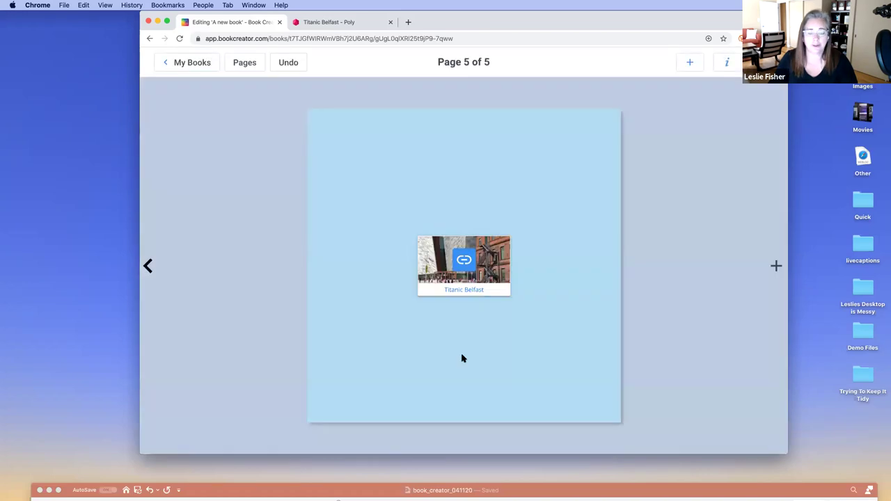
pyautogui.click(490, 285)
pyautogui.moveTo(417, 237); pyautogui.dragTo(332, 147)
pyautogui.moveTo(512, 296); pyautogui.dragTo(603, 388)
pyautogui.moveTo(464, 257); pyautogui.dragTo(465, 266)
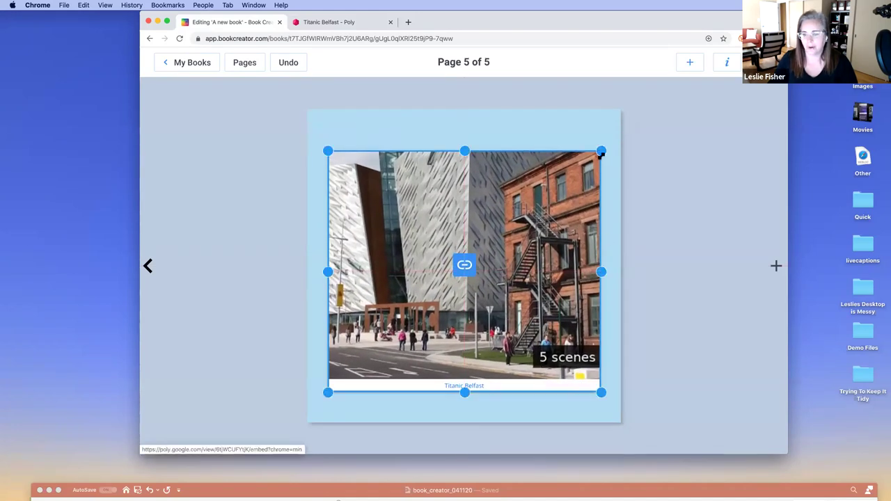
pyautogui.moveTo(602, 151); pyautogui.dragTo(607, 141)
pyautogui.moveTo(327, 140); pyautogui.dragTo(322, 135)
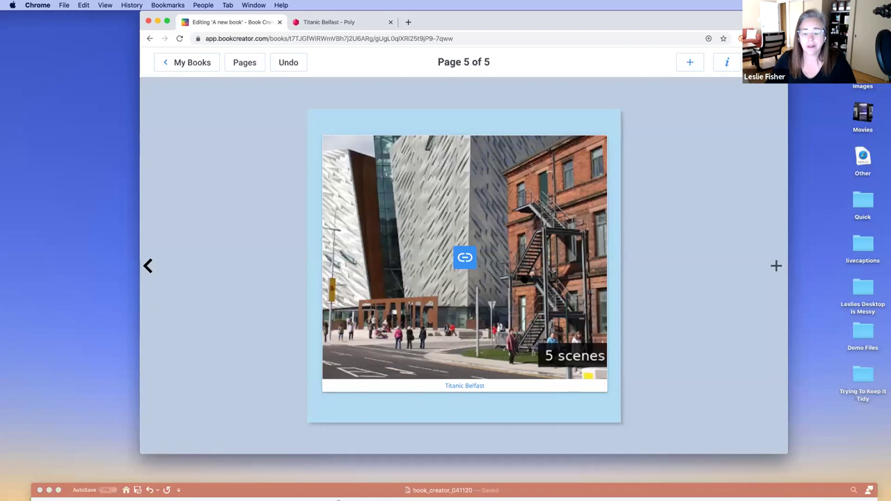
pyautogui.moveTo(504, 248); pyautogui.dragTo(507, 245)
# - Look over the available import sources, including Drive and Embed, and close them without importing anything
pyautogui.click(690, 62)
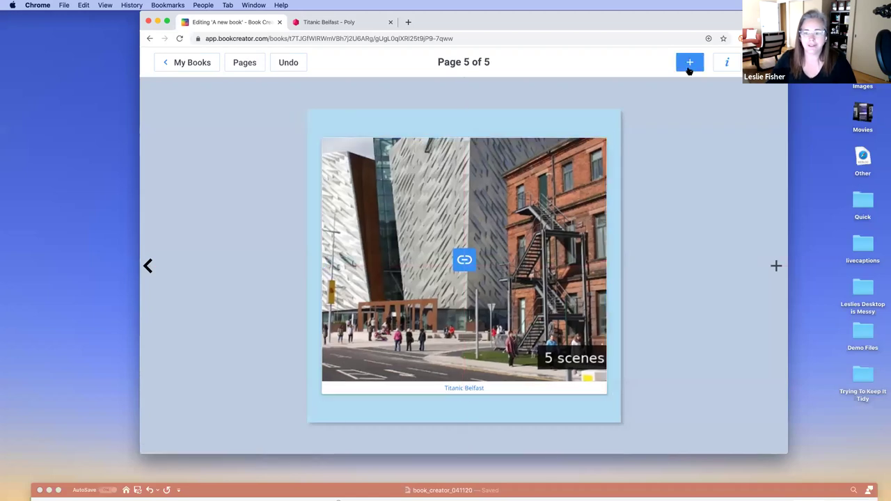
pyautogui.click(682, 119)
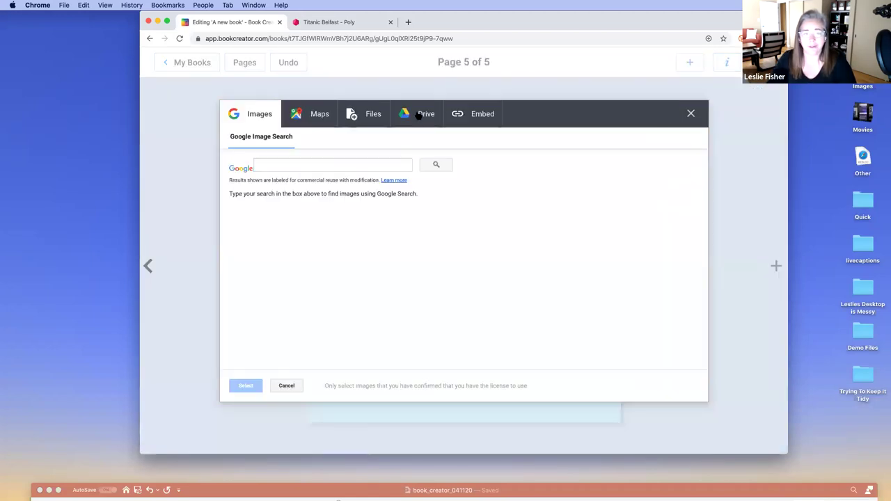
pyautogui.click(691, 114)
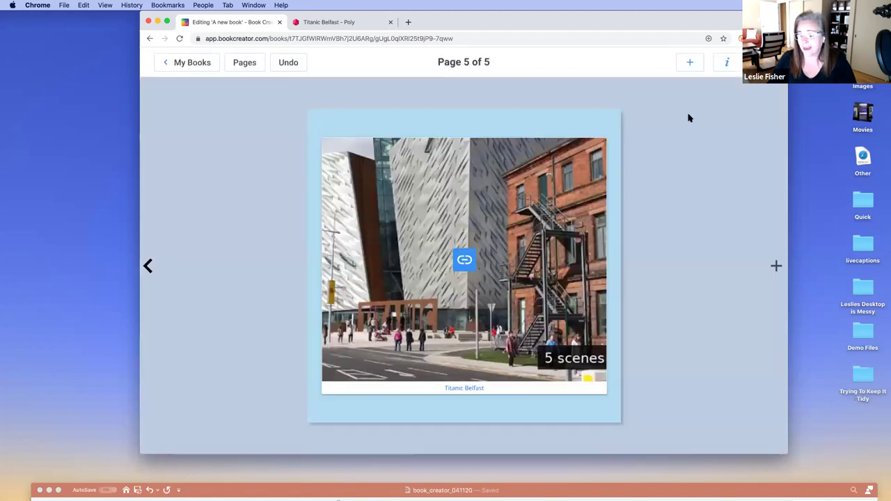
# - Inspect the Titanic Belfast embed's thumbnail, title, font, color and layering options
pyautogui.click(537, 202)
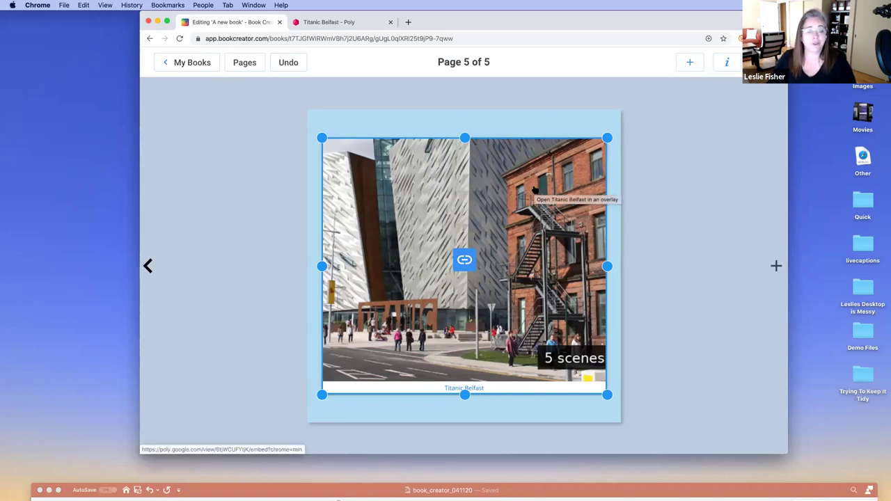
pyautogui.click(726, 63)
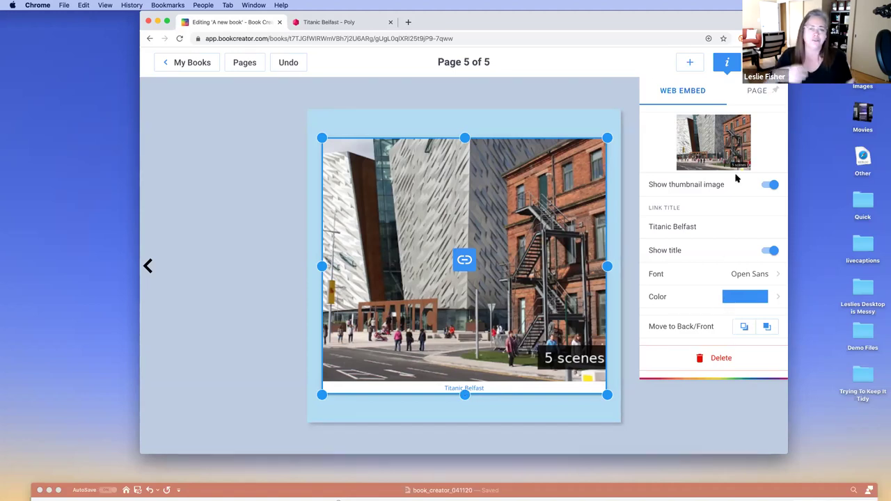
pyautogui.click(485, 97)
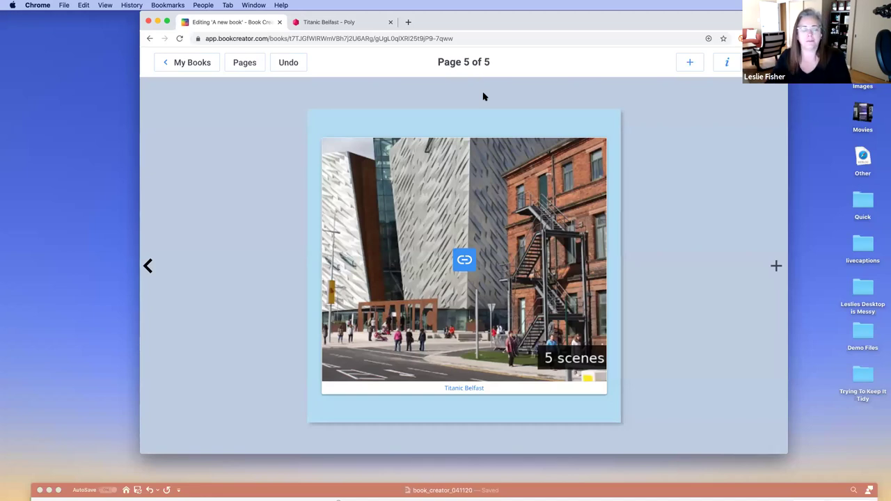
# - Add page 6 and insert a picture taken with the camera
pyautogui.click(778, 267)
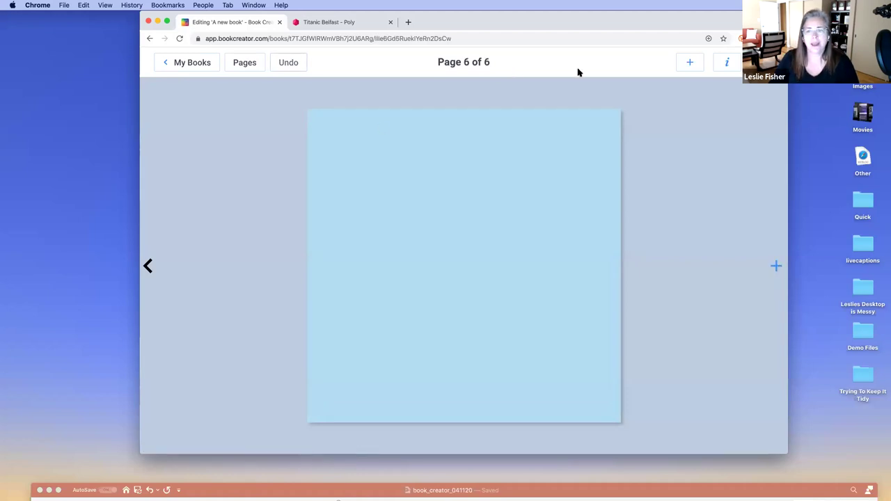
pyautogui.click(687, 65)
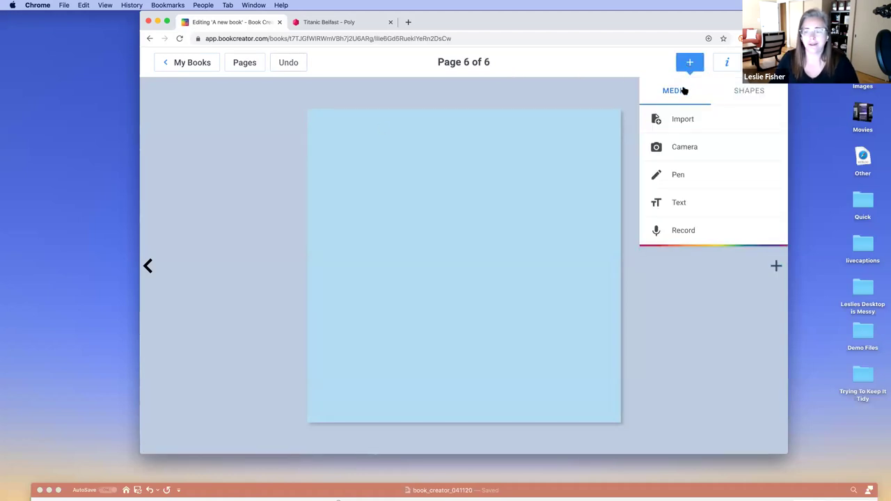
pyautogui.click(667, 145)
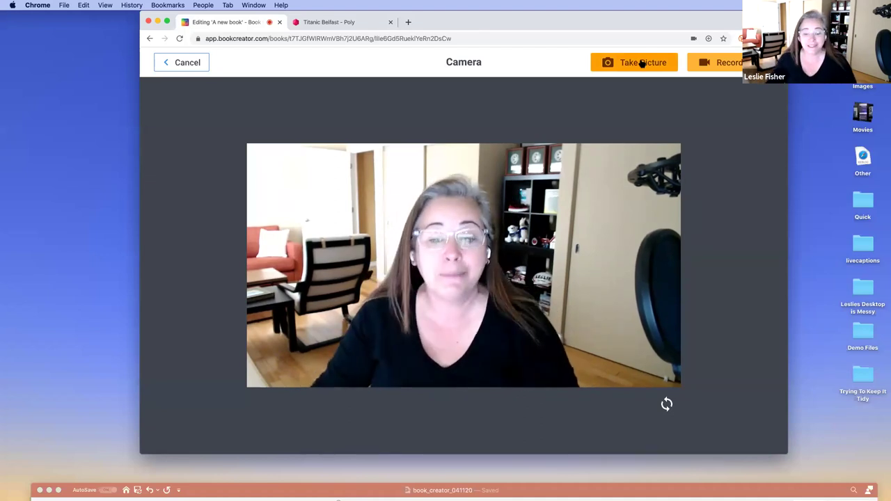
pyautogui.click(642, 63)
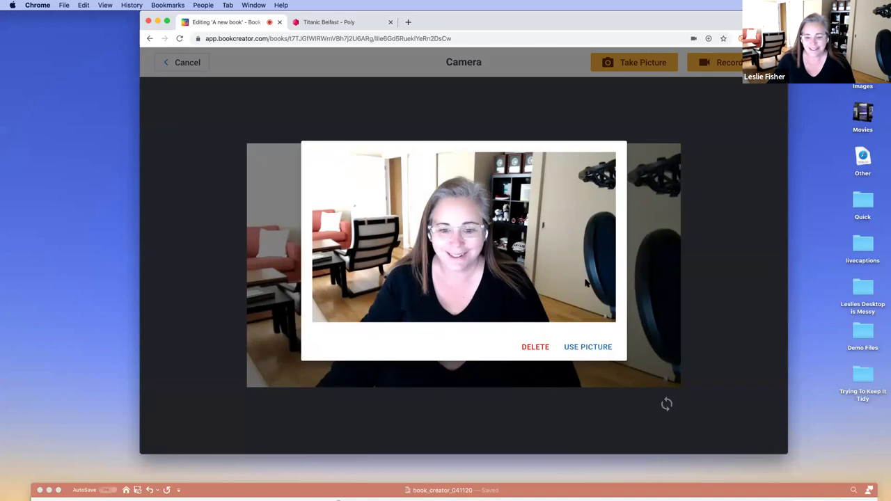
pyautogui.click(584, 348)
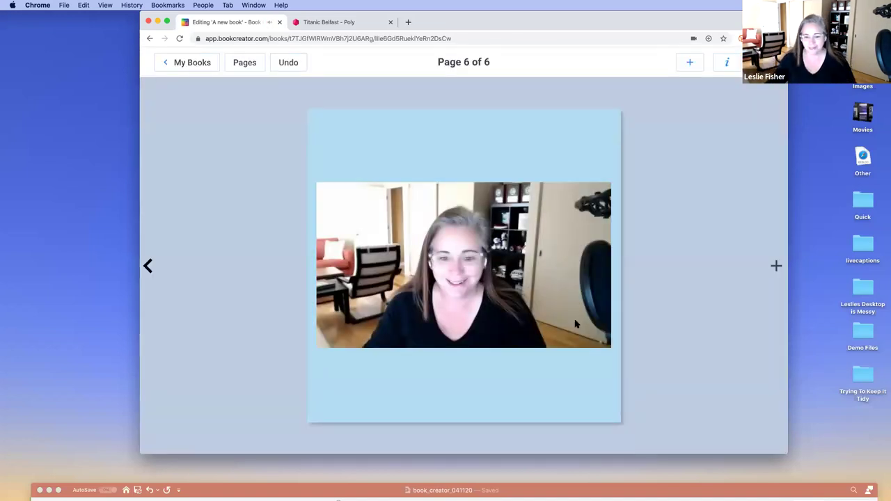
# - Move the camera picture slightly up on page 6, resize it, and check its hyperlink and alternative text options
pyautogui.click(560, 274)
pyautogui.moveTo(560, 274); pyautogui.dragTo(560, 268)
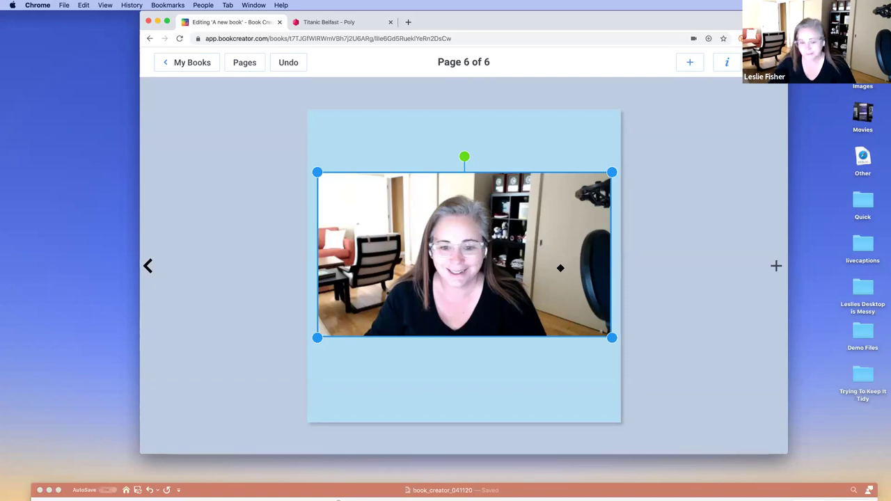
pyautogui.moveTo(544, 248)
pyautogui.mouseDown()
pyautogui.moveTo(544, 261)
pyautogui.moveTo(545, 249)
pyautogui.mouseUp()
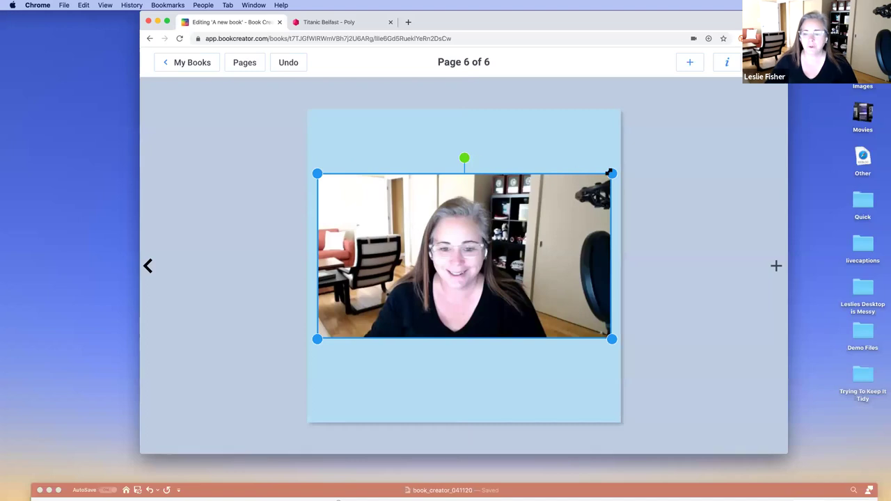
pyautogui.moveTo(612, 174); pyautogui.dragTo(581, 191)
pyautogui.moveTo(519, 225); pyautogui.dragTo(610, 174)
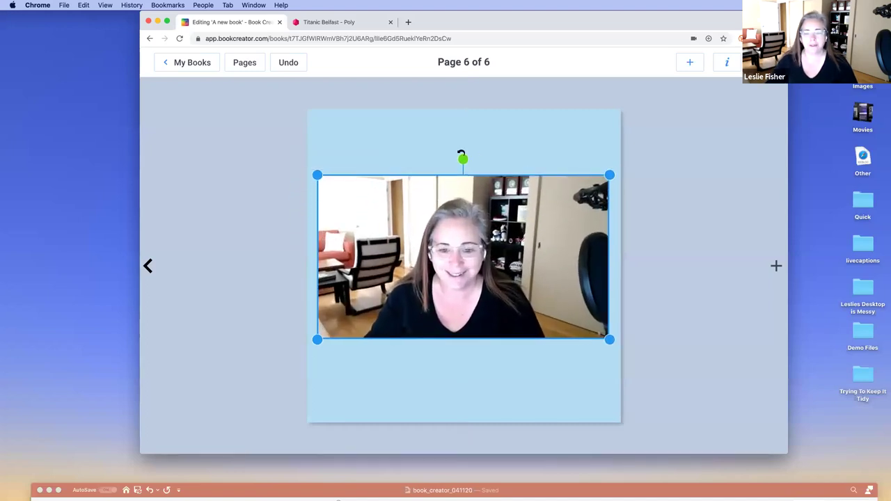
pyautogui.click(728, 63)
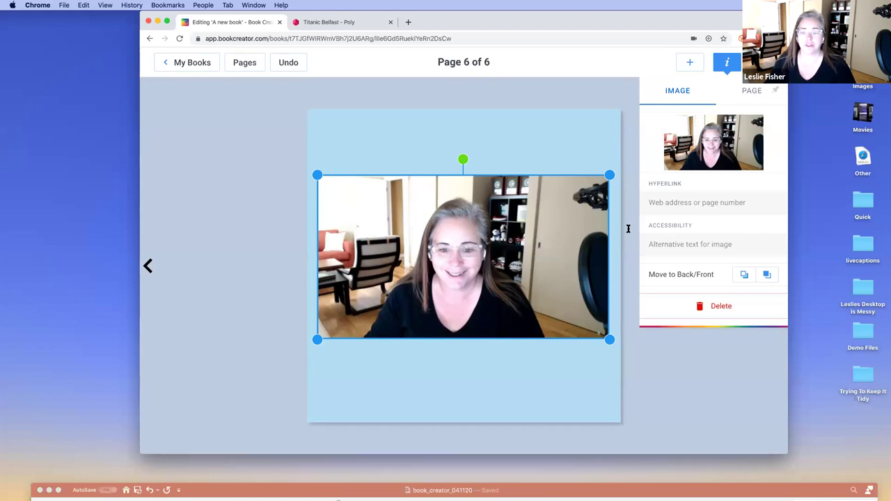
pyautogui.click(542, 87)
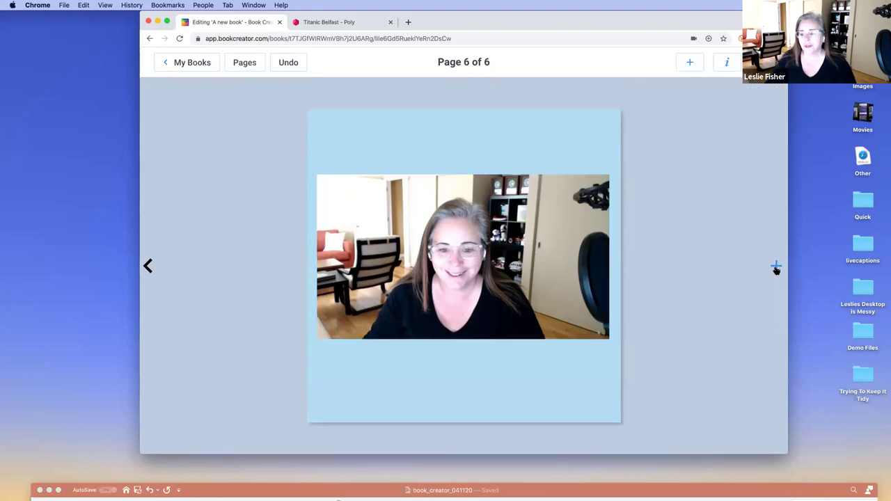
# - Add page 7 and record a camera video about 27 seconds long
pyautogui.click(777, 267)
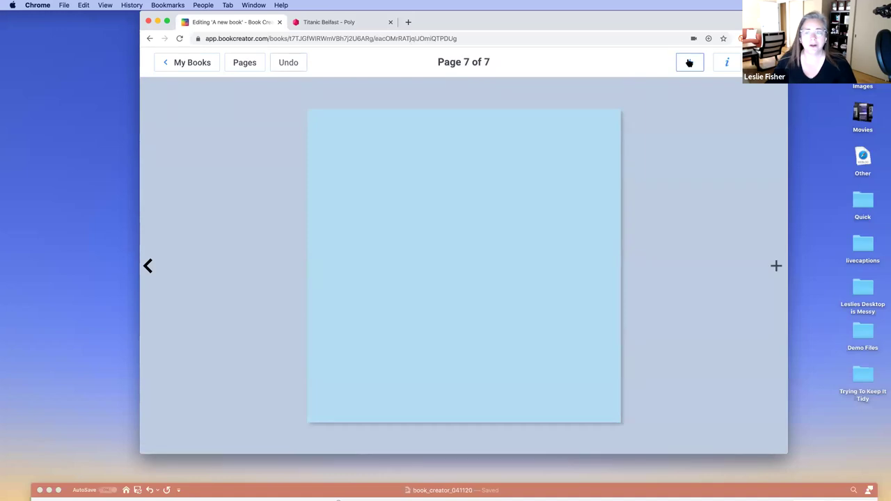
pyautogui.click(689, 63)
pyautogui.click(691, 148)
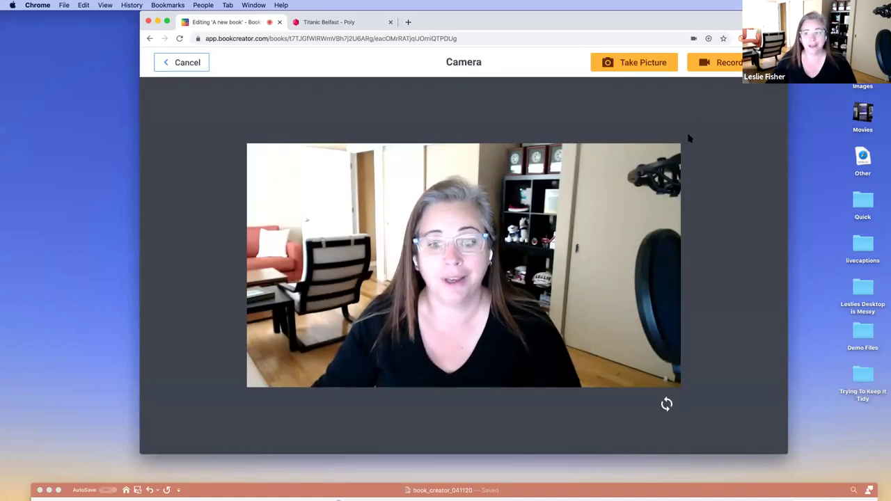
pyautogui.click(721, 64)
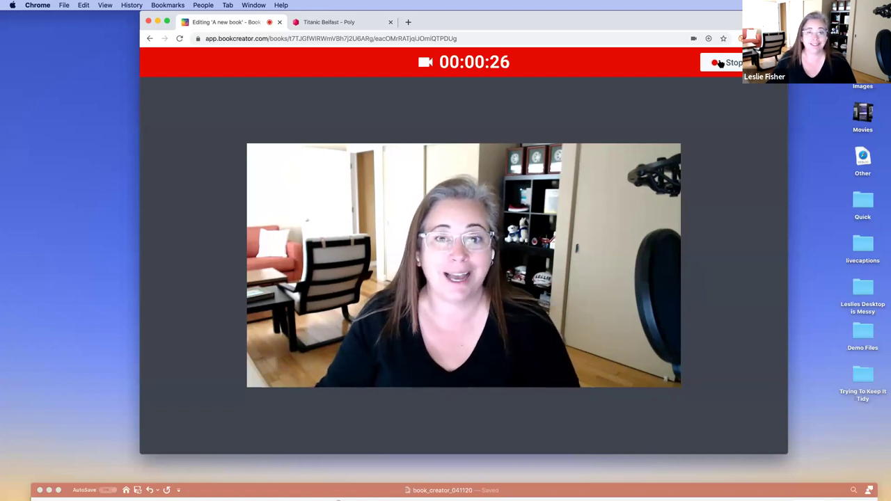
pyautogui.click(721, 63)
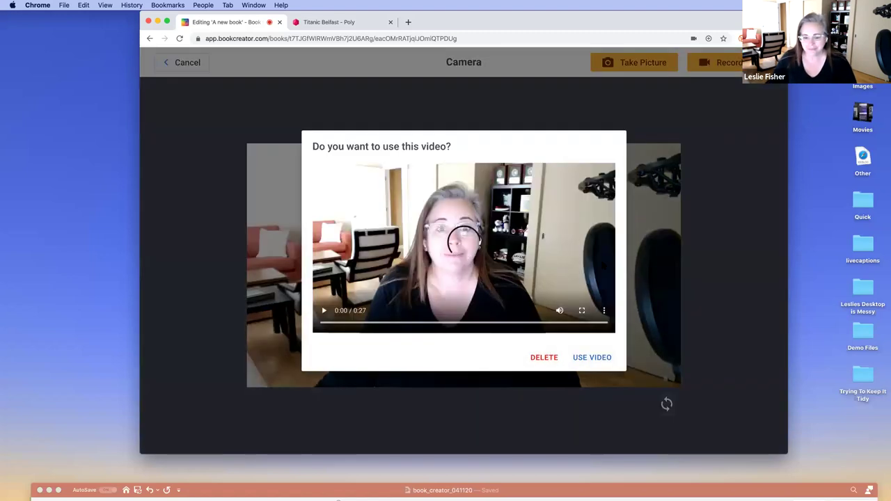
# - Check the recorded video's Download and Picture in Picture options, then use the video on page 7
pyautogui.click(604, 311)
pyautogui.click(604, 311)
pyautogui.click(604, 311)
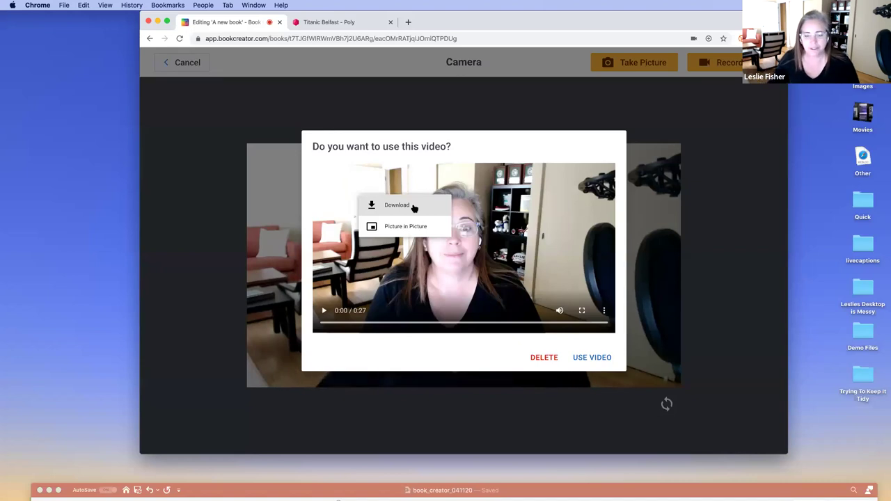
pyautogui.click(531, 240)
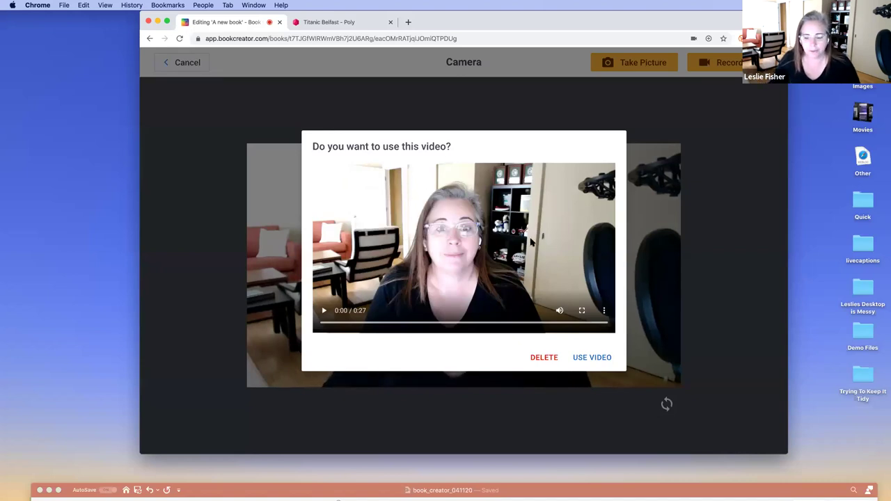
pyautogui.click(585, 357)
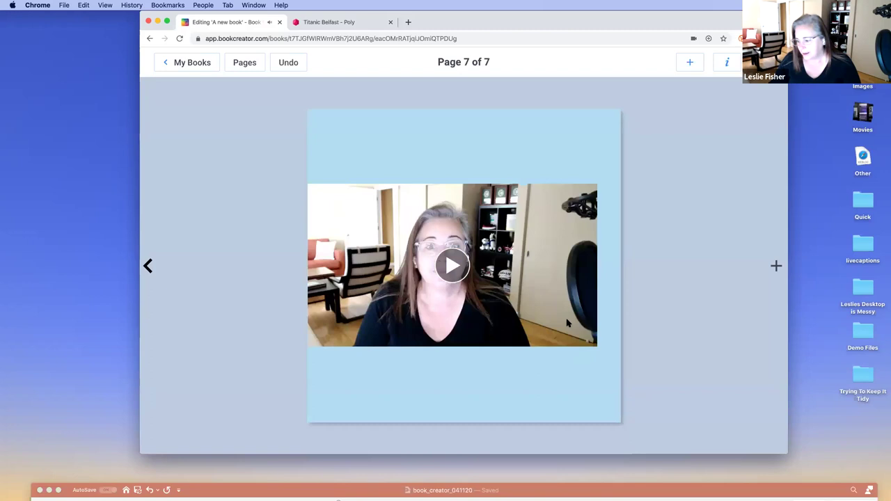
# - Shrink the page 7 video to a little over half the page width and centre it in the lower half
pyautogui.moveTo(538, 258); pyautogui.dragTo(540, 205)
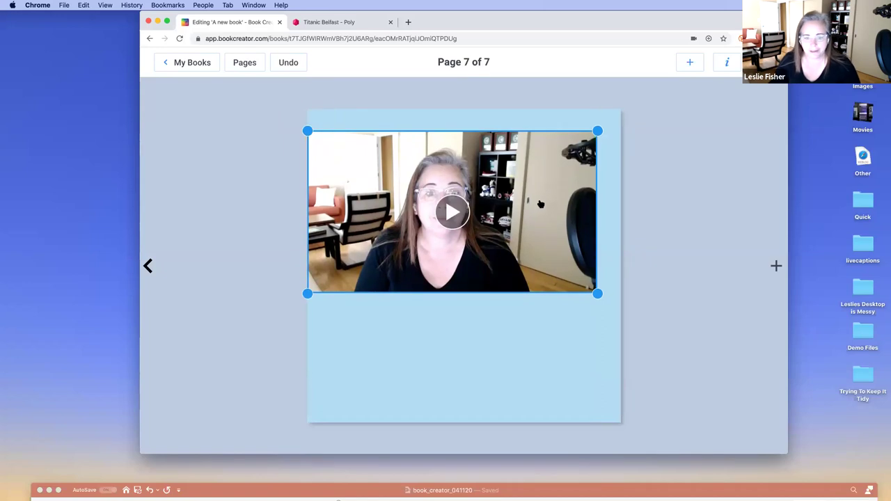
pyautogui.moveTo(597, 131); pyautogui.dragTo(478, 199)
pyautogui.moveTo(418, 251); pyautogui.dragTo(492, 317)
# - Inspect the page 7 video's properties, checking them again for caption options after a short wait
pyautogui.click(724, 62)
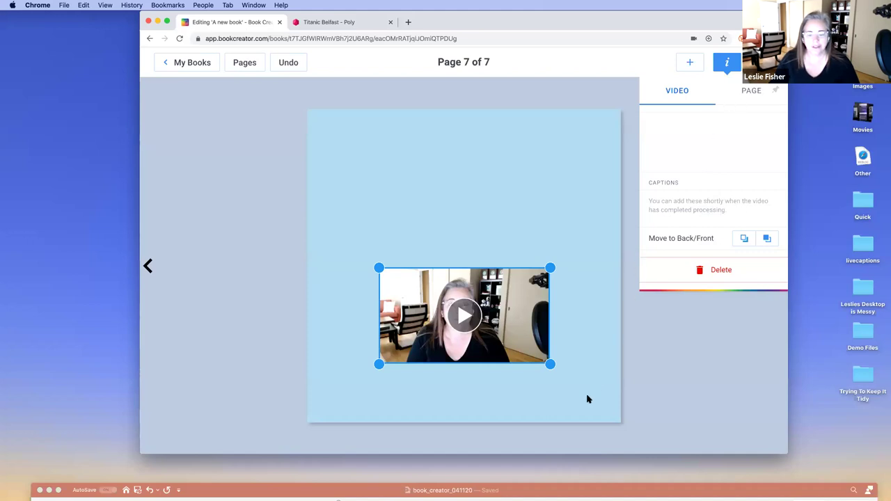
pyautogui.click(617, 491)
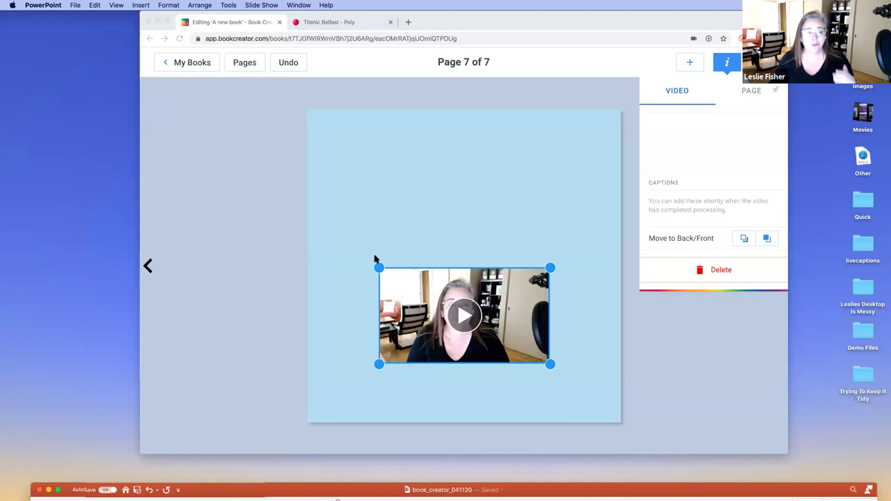
pyautogui.click(397, 202)
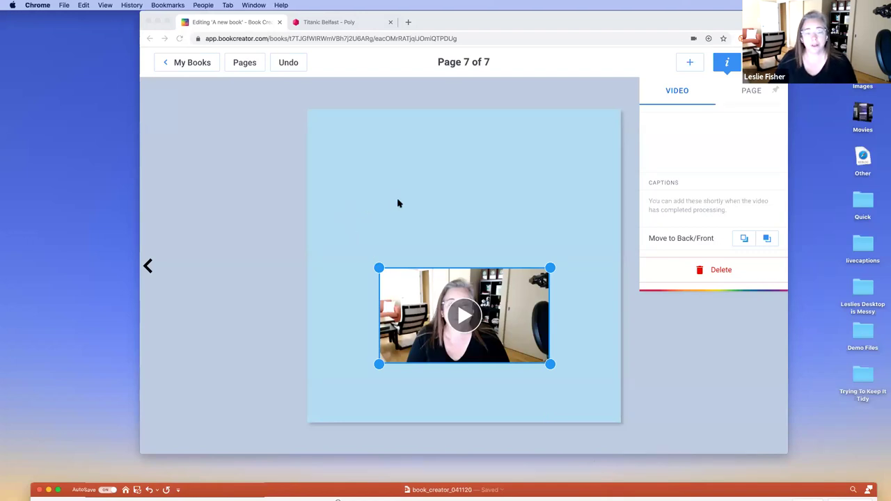
pyautogui.click(256, 214)
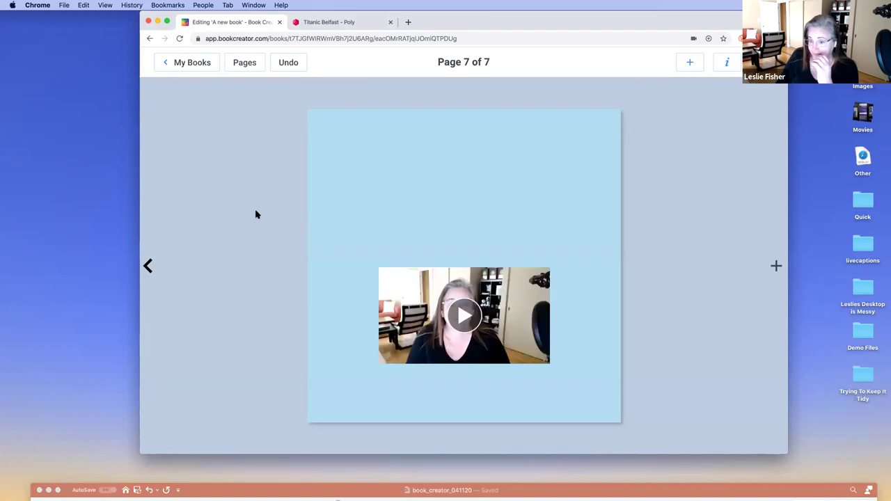
pyautogui.click(488, 296)
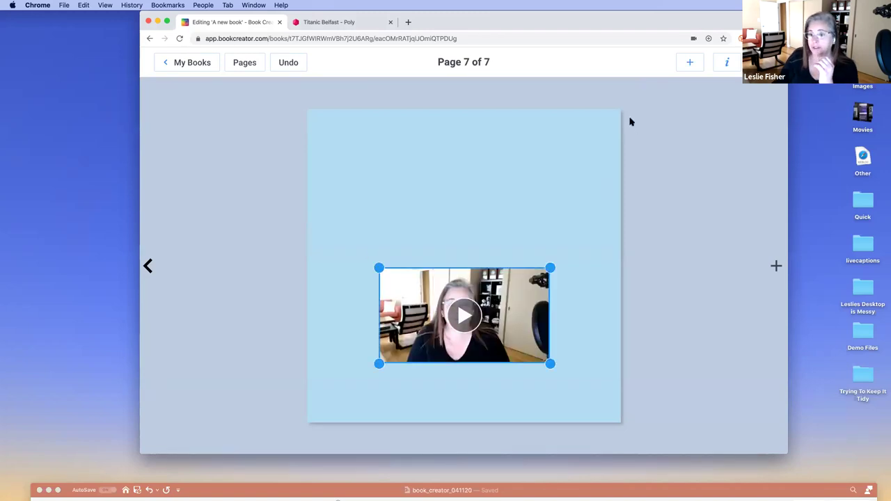
pyautogui.click(719, 63)
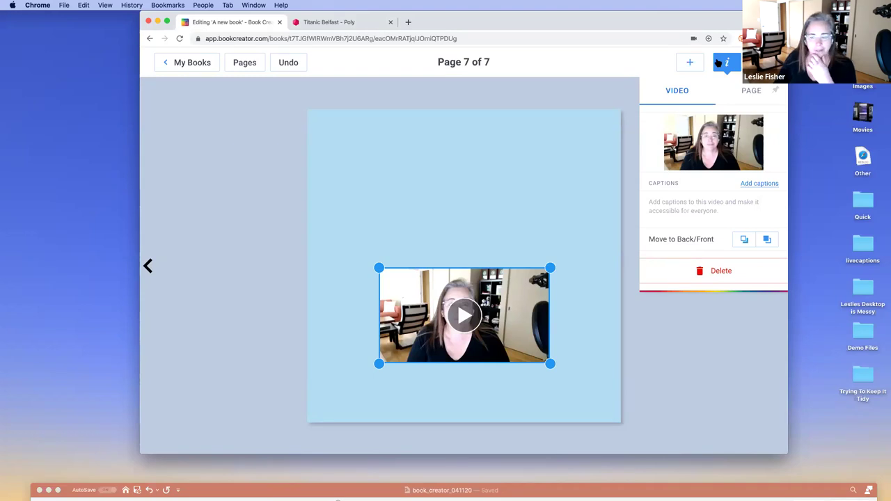
pyautogui.click(557, 194)
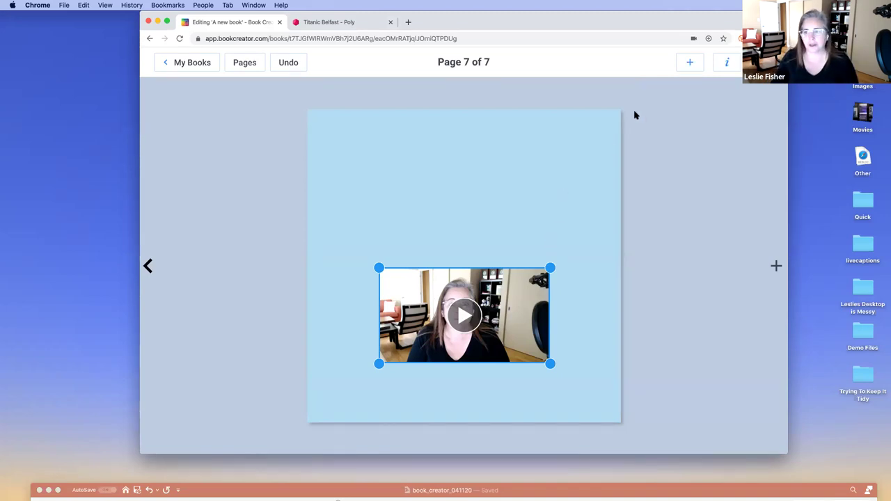
# - Automatically generate English (United States) captions for the page 7 video and move the video to the page's lower-left area
pyautogui.click(727, 64)
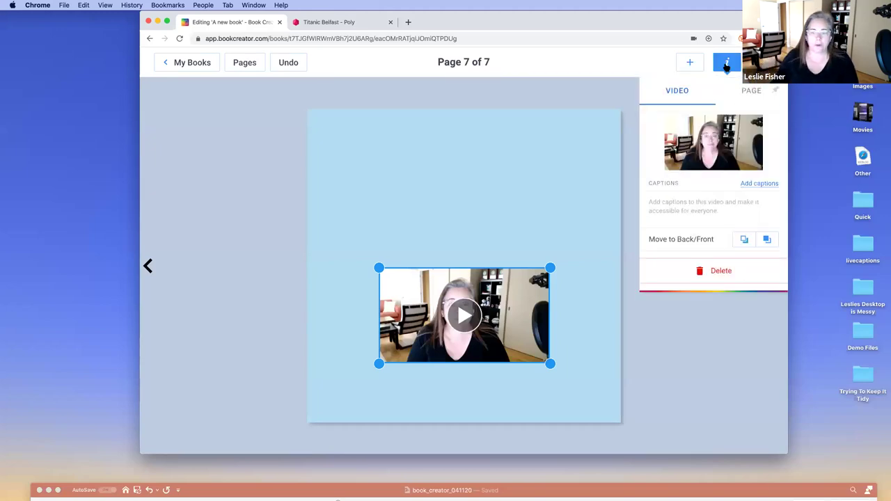
pyautogui.click(759, 184)
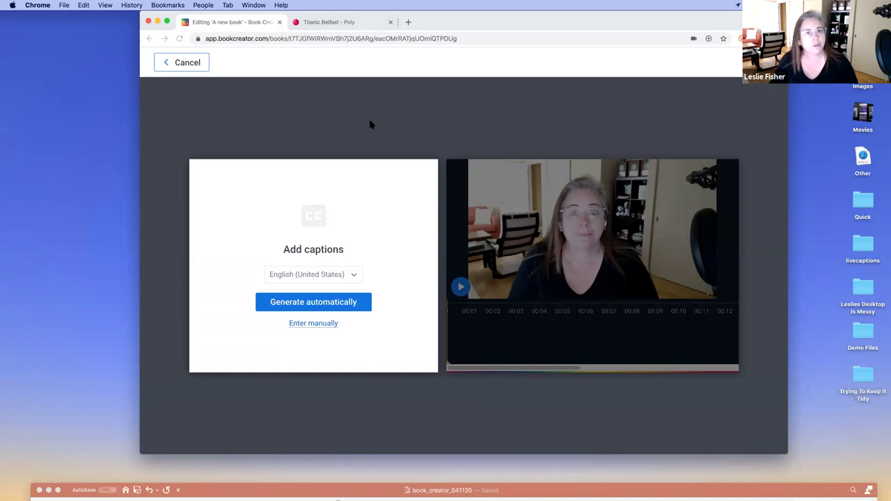
pyautogui.click(328, 303)
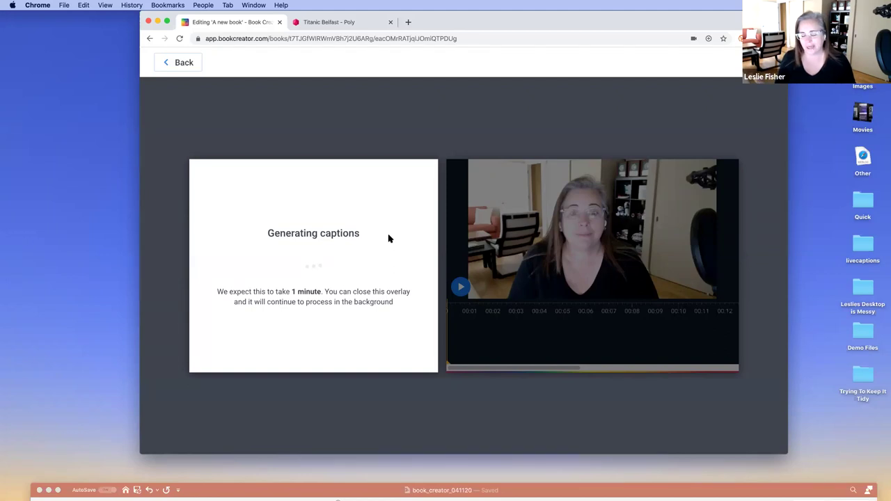
pyautogui.click(181, 62)
pyautogui.moveTo(507, 275); pyautogui.dragTo(469, 309)
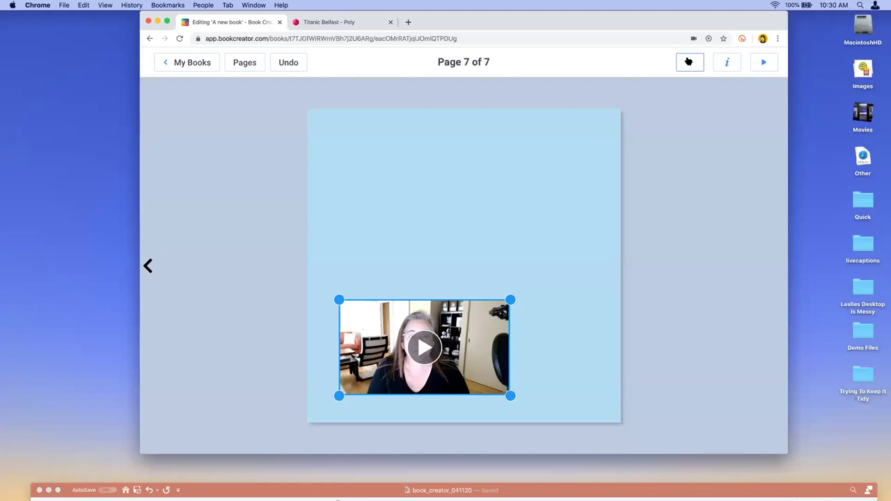
# - Open the page 7 video's existing English (United States) captions for editing and select the second caption on the timeline
pyautogui.click(726, 63)
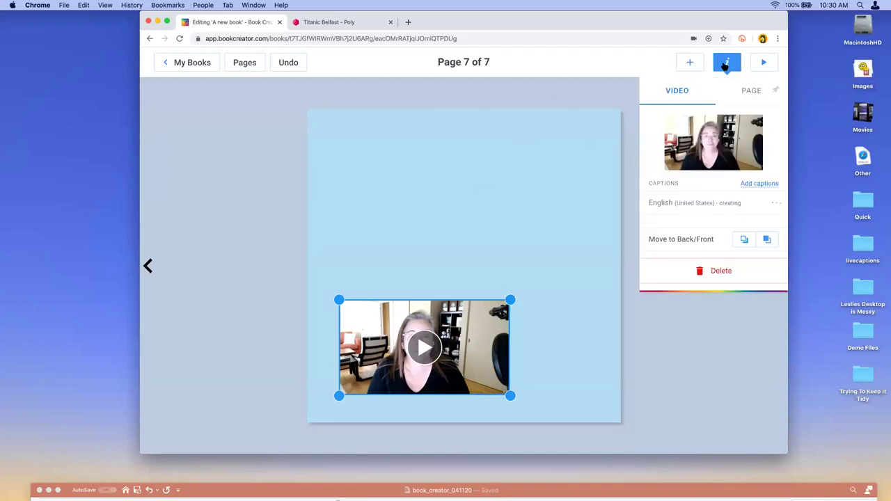
pyautogui.click(752, 184)
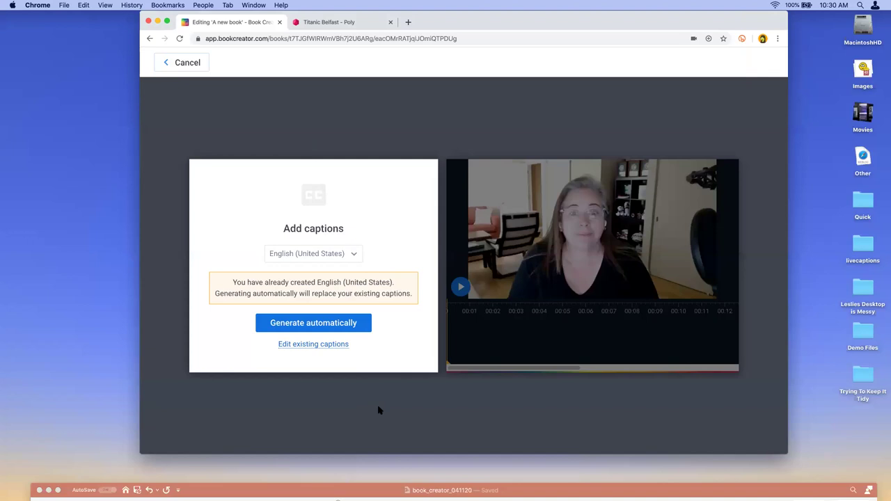
pyautogui.click(307, 344)
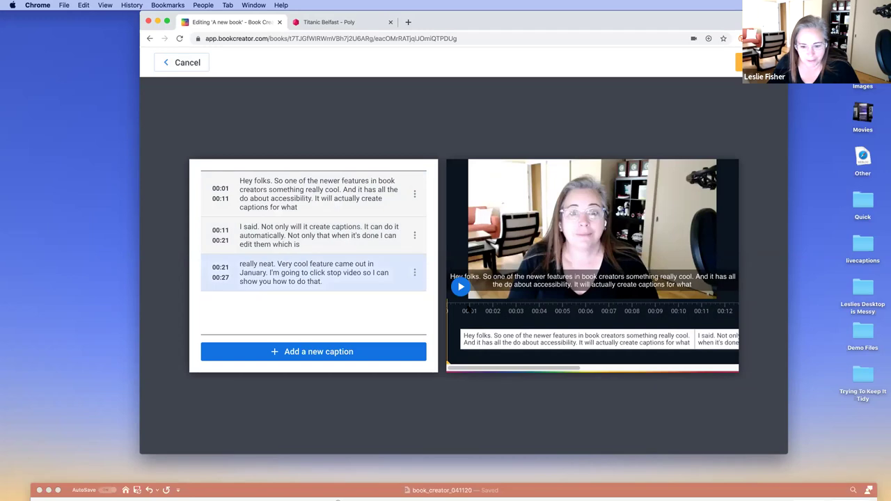
pyautogui.moveTo(483, 371); pyautogui.dragTo(648, 375)
pyautogui.click(657, 376)
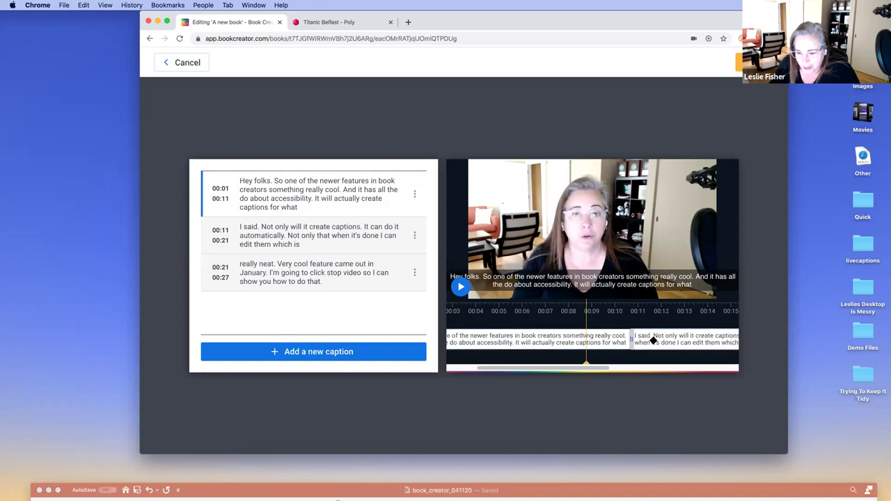
pyautogui.click(643, 341)
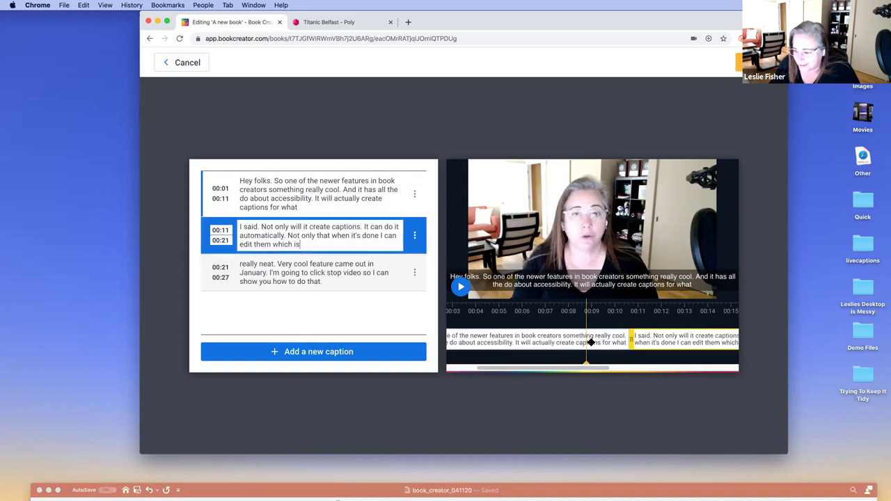
# - Select the text of the first caption and save the captions to return to the book page
pyautogui.click(472, 341)
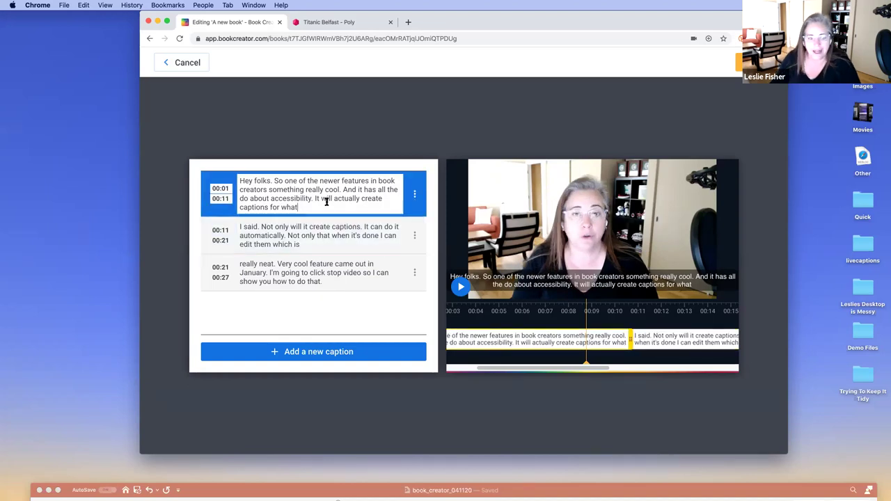
pyautogui.moveTo(312, 206); pyautogui.dragTo(266, 180)
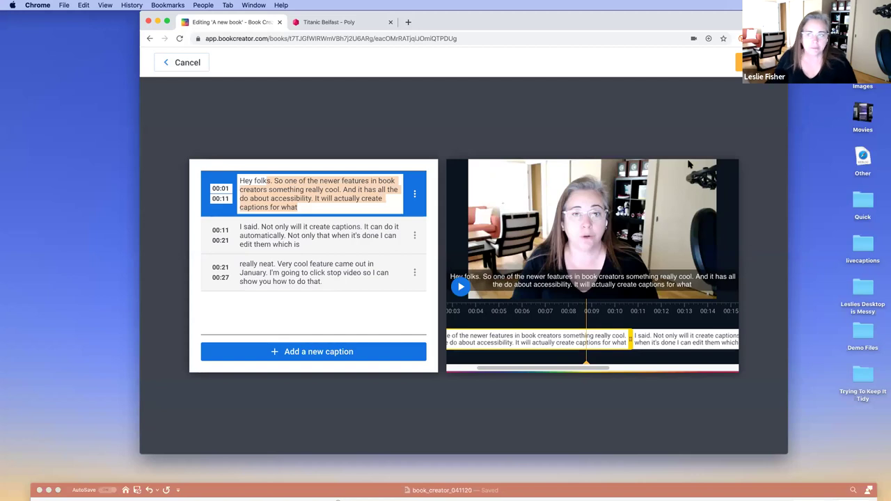
pyautogui.click(740, 62)
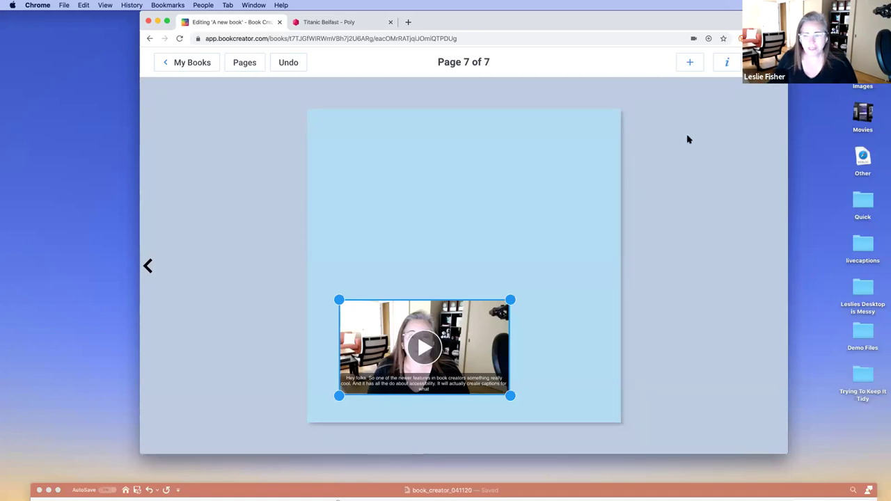
# - Start importing an embedded web page onto page 7 of the book
pyautogui.click(688, 63)
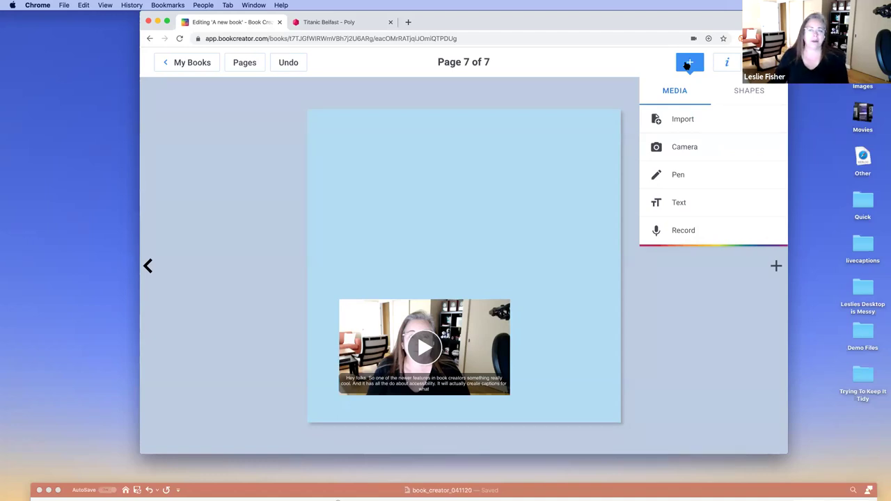
pyautogui.click(677, 124)
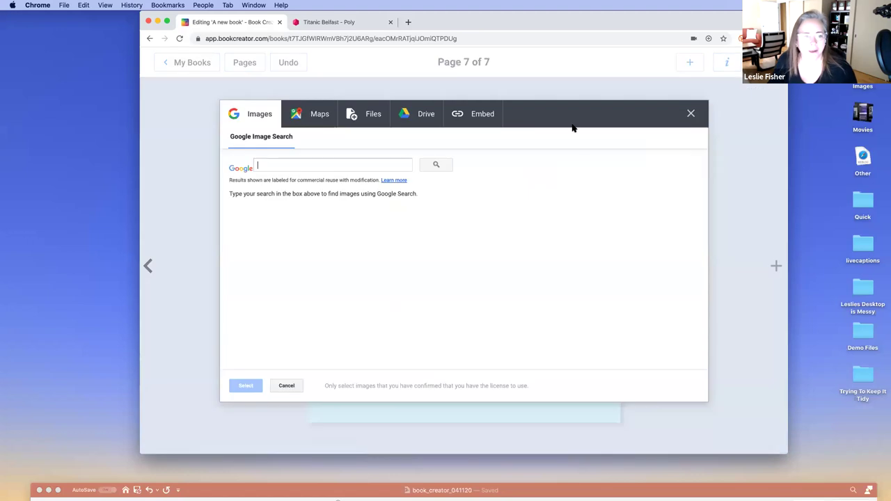
pyautogui.click(473, 117)
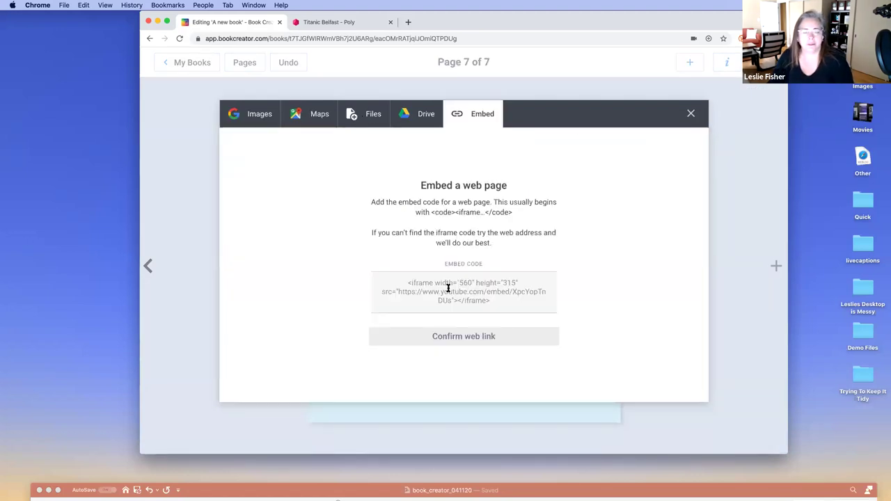
# - Open youtube.com in a new browser tab
pyautogui.click(407, 22)
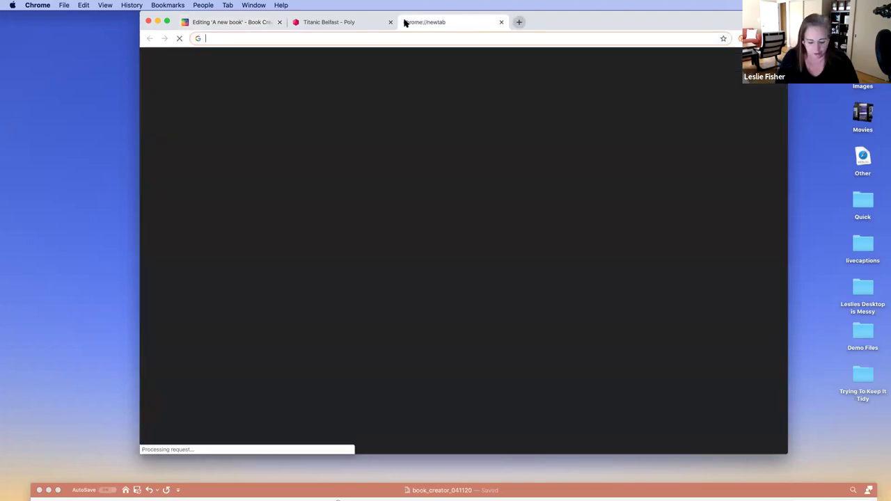
pyautogui.write('youtube.com')
pyautogui.press('Return')
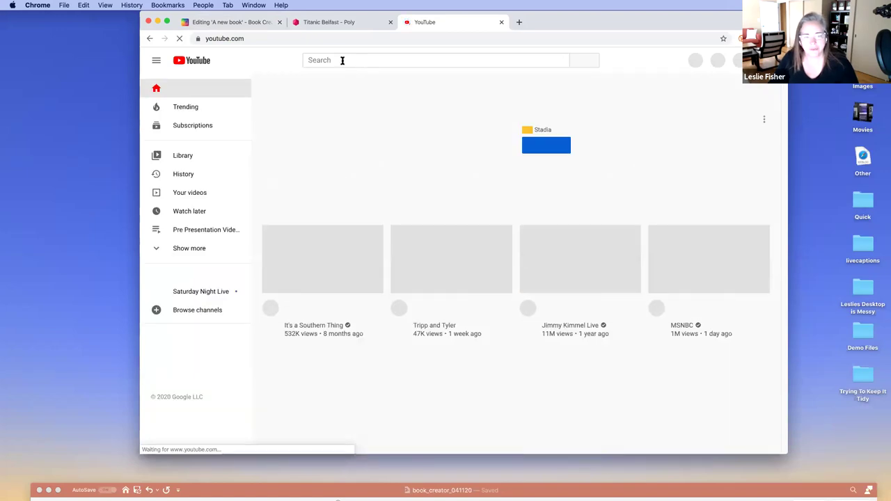
pyautogui.click(345, 59)
pyautogui.write('sneezing')
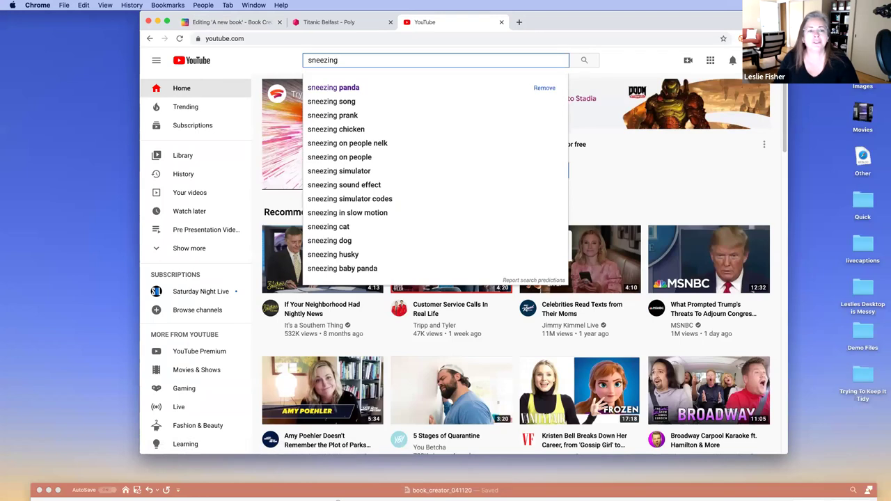
pyautogui.click(282, 62)
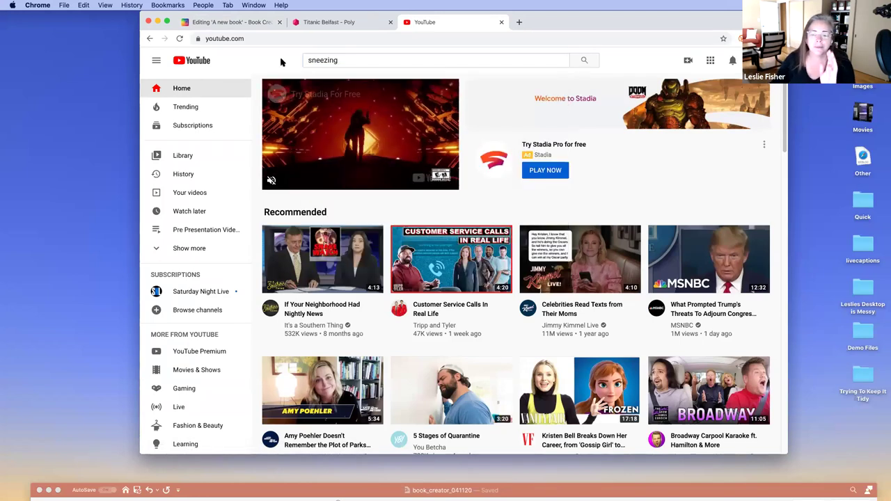
# - Browse the "It's a Southern Thing" channel, open its video "2020 is the Worst Year" and pause playback
pyautogui.click(301, 328)
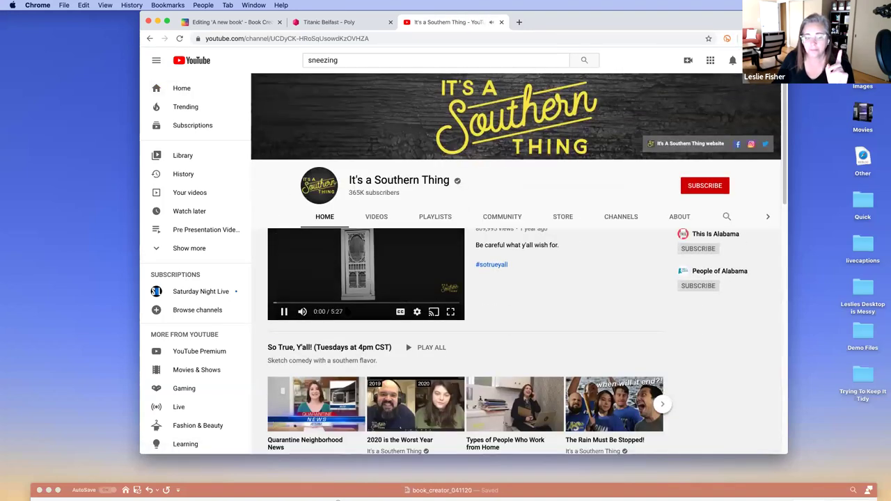
pyautogui.scroll(-2, 369, 297)
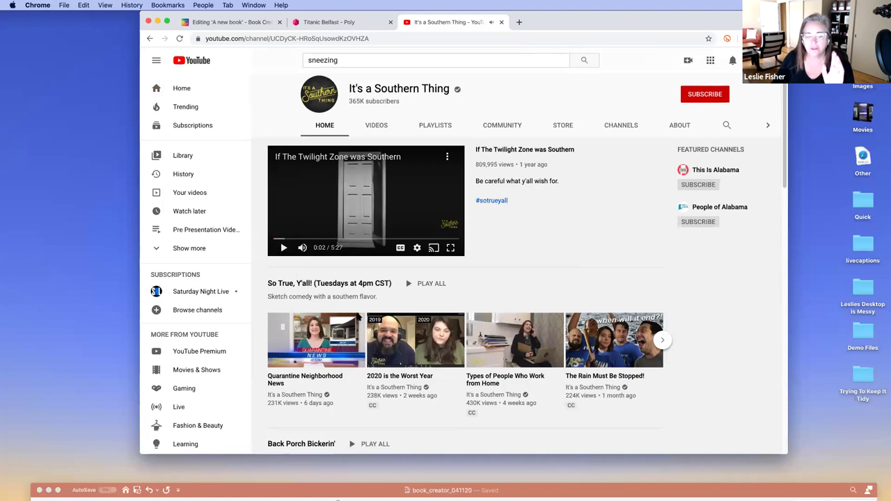
pyautogui.scroll(-3, 381, 318)
pyautogui.scroll(-4, 382, 317)
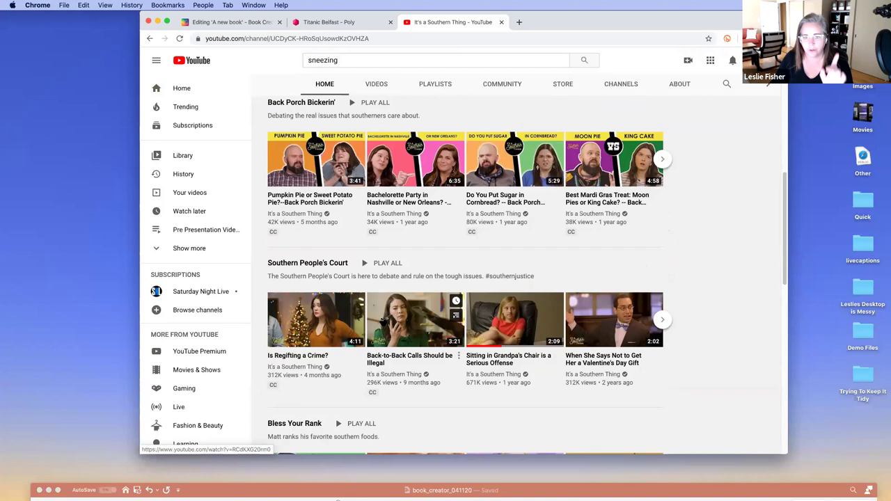
pyautogui.scroll(-6, 382, 318)
pyautogui.scroll(-6, 382, 321)
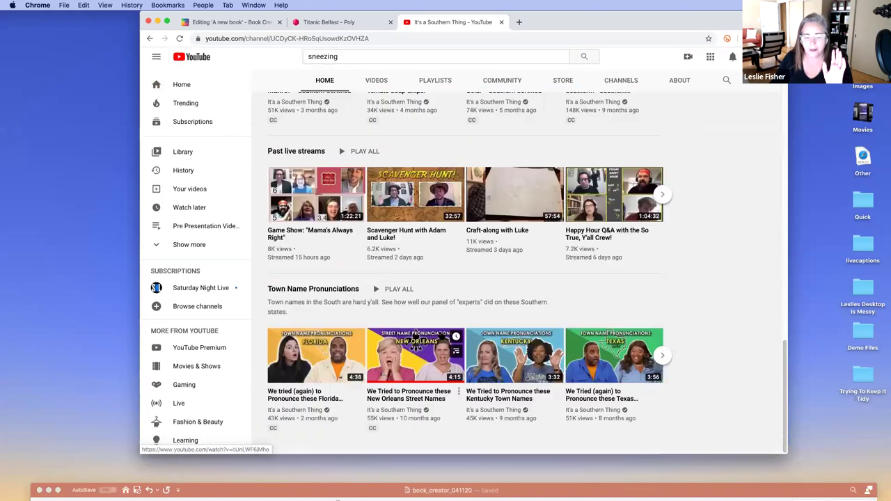
pyautogui.scroll(6, 443, 334)
pyautogui.scroll(4, 440, 332)
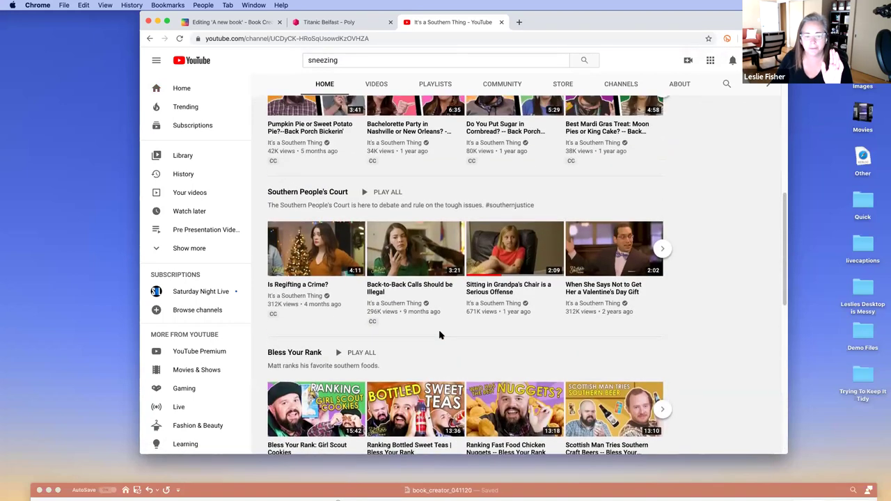
pyautogui.scroll(7, 440, 335)
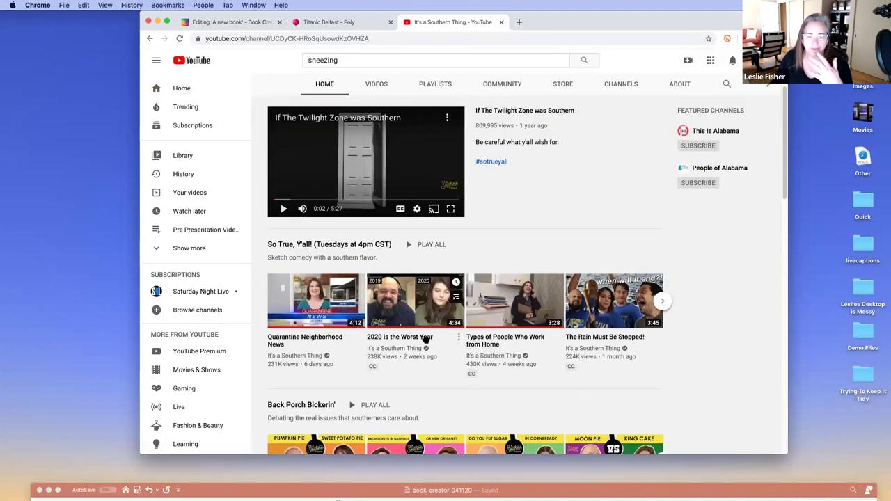
pyautogui.click(398, 338)
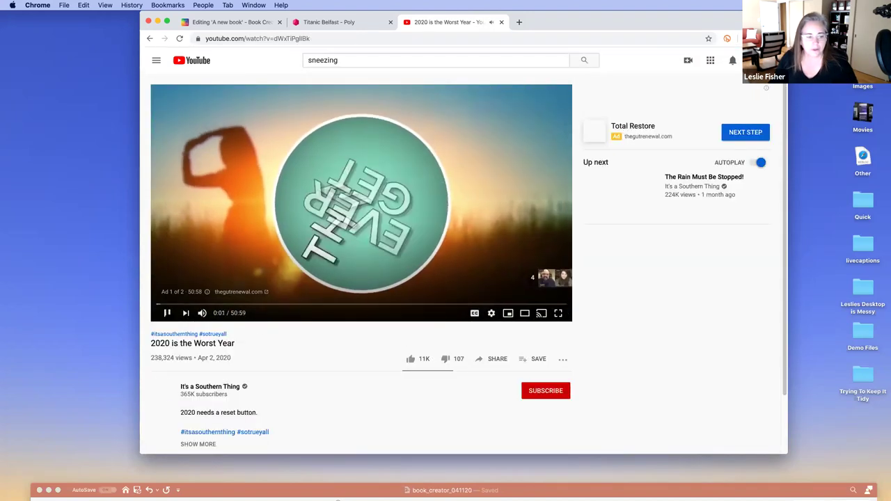
pyautogui.press('space')
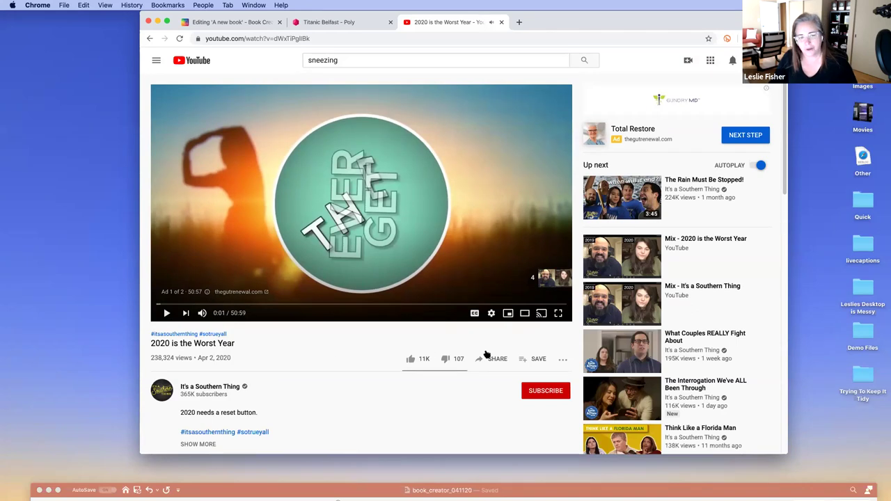
# - Copy the video's iframe embed code from its sharing options and close the sharing dialog
pyautogui.click(497, 358)
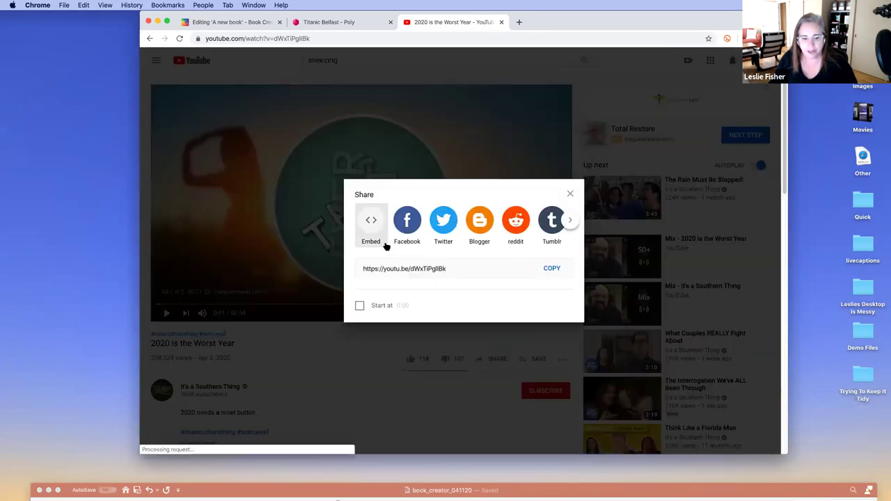
pyautogui.click(386, 245)
pyautogui.click(562, 229)
pyautogui.press('super+c')
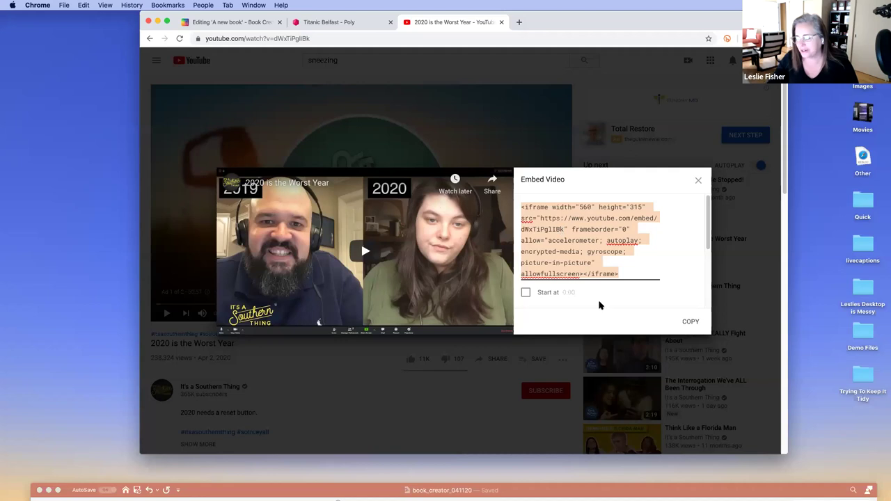
pyautogui.click(698, 180)
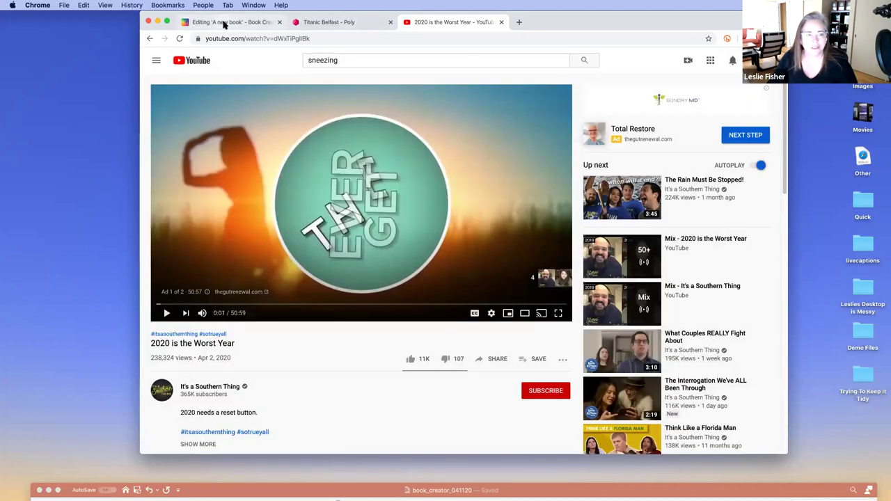
# - Embed the copied video on page 7 of the book as "2020 is the Worst Year" and place it above the captioned video
pyautogui.click(227, 23)
pyautogui.click(472, 296)
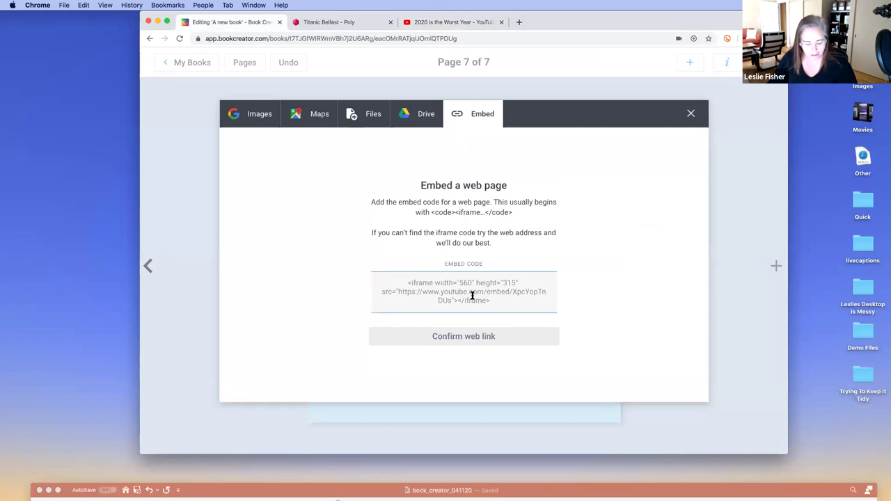
pyautogui.press('super+v')
pyautogui.click(474, 339)
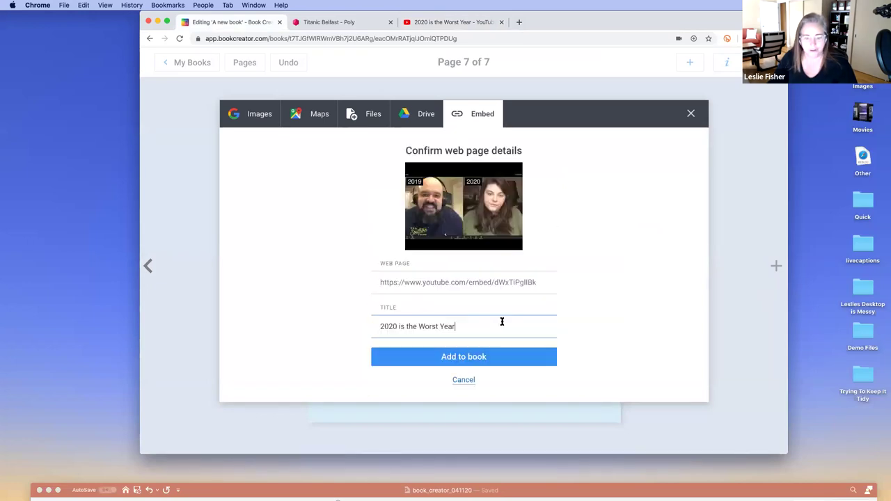
pyautogui.click(477, 358)
pyautogui.moveTo(505, 287); pyautogui.dragTo(484, 228)
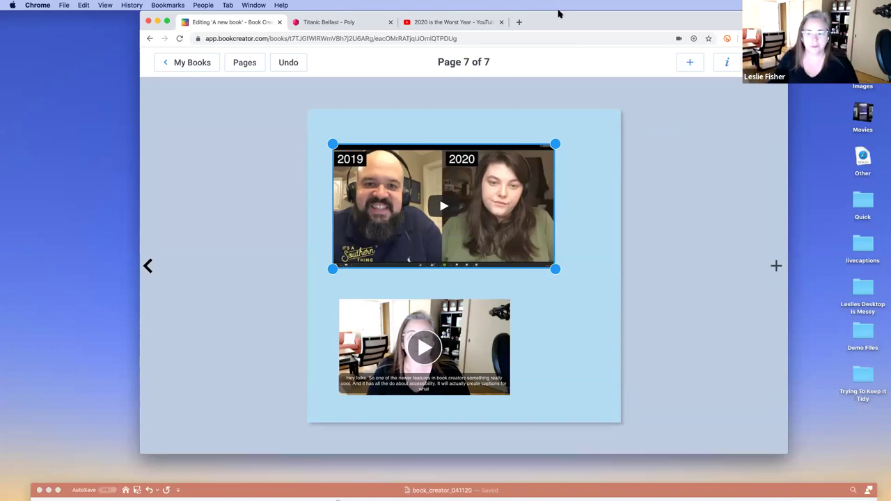
# - Add a blank page after page 7 of the book
pyautogui.click(777, 266)
pyautogui.click(778, 267)
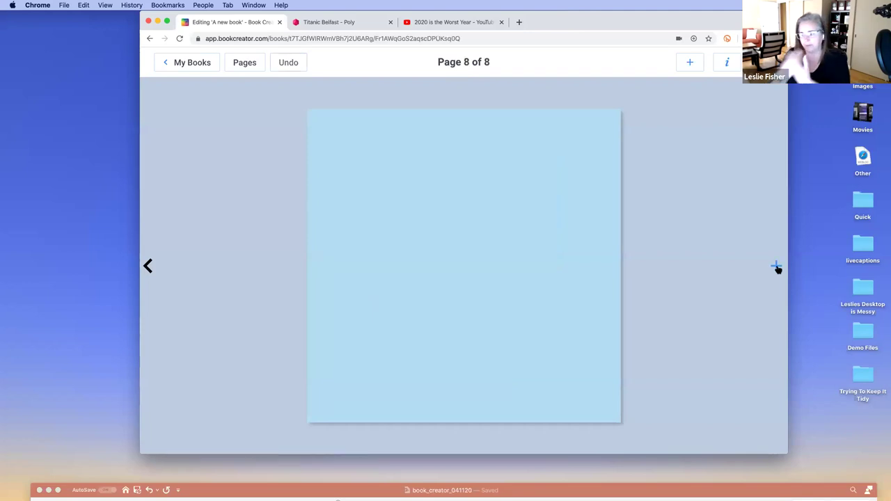
pyautogui.click(681, 66)
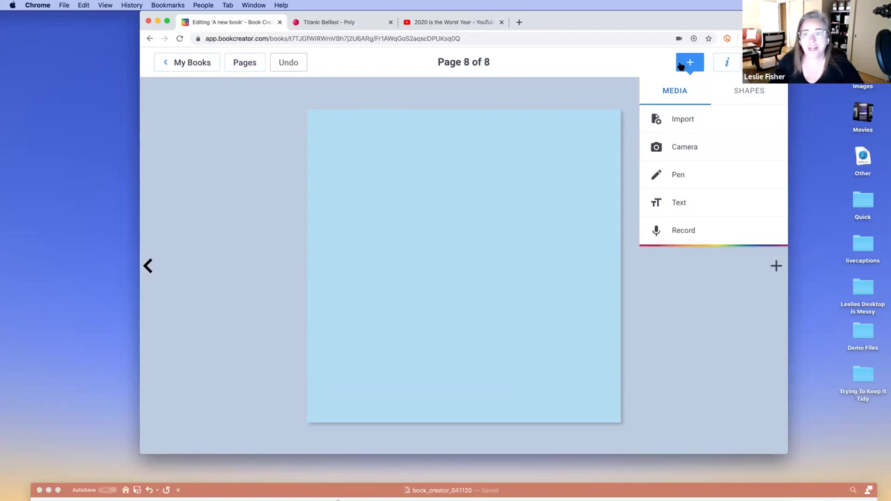
pyautogui.click(592, 64)
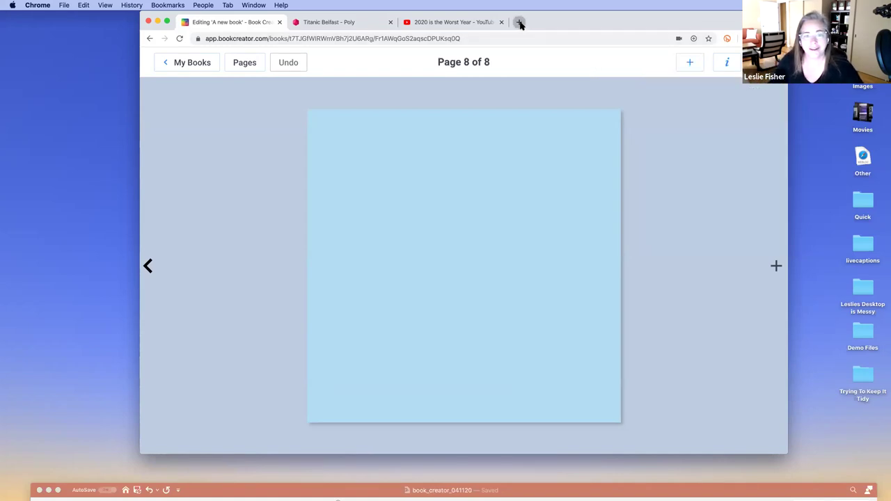
# - Open a blank browser tab and look up the "Book Creator: The Pen Tool" slide in the PowerPoint deck book_creator_041120 using the slide sorter
pyautogui.click(519, 22)
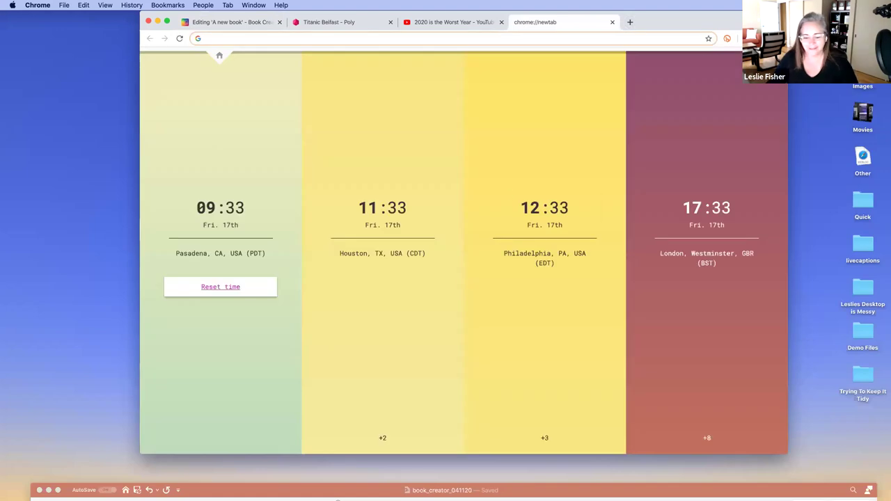
pyautogui.doubleClick(337, 491)
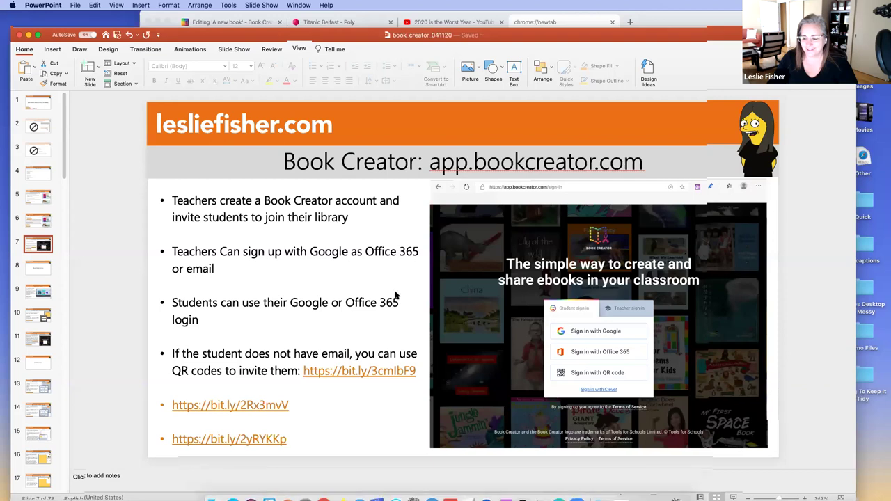
pyautogui.press('super+2')
pyautogui.scroll(-5, 414, 297)
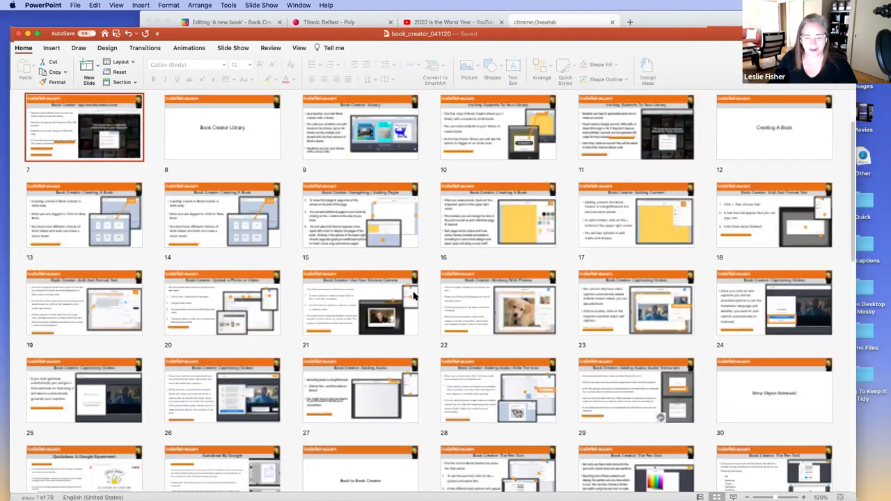
pyautogui.scroll(-2, 413, 297)
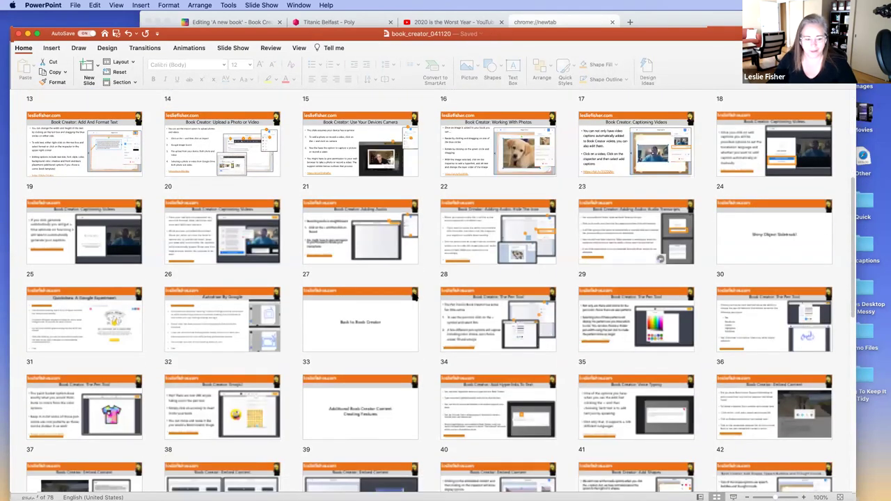
pyautogui.scroll(-1, 460, 298)
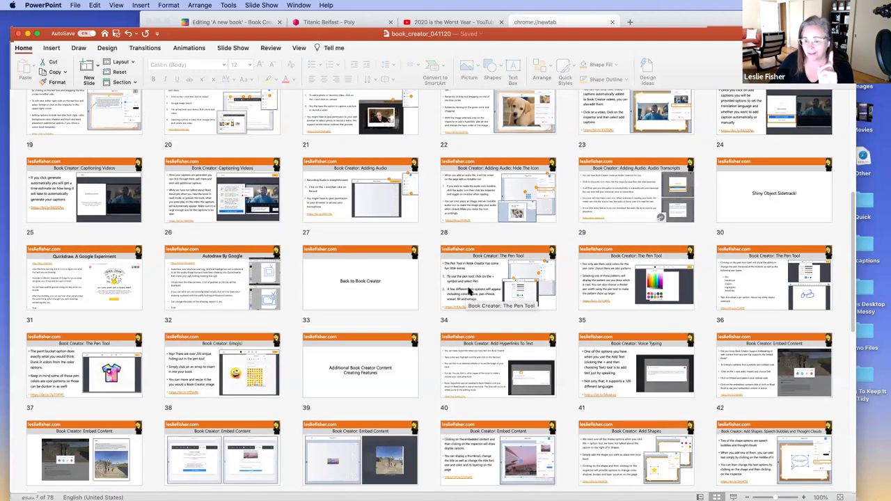
pyautogui.doubleClick(469, 293)
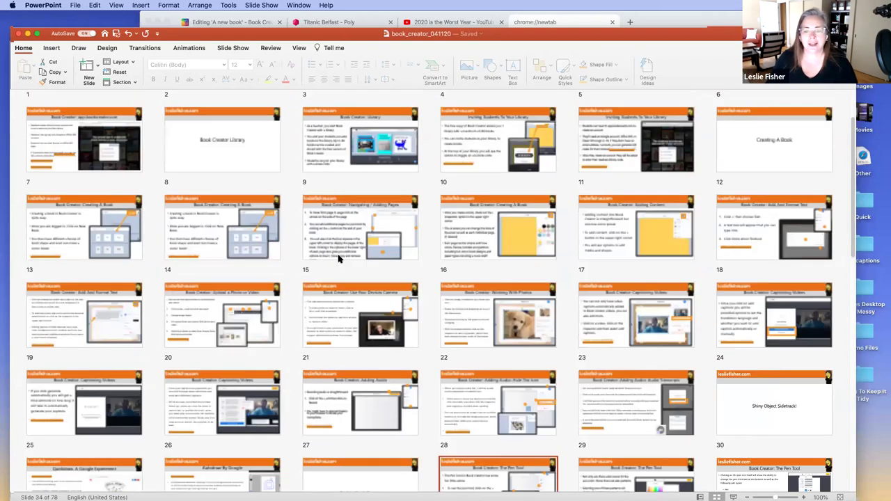
pyautogui.moveTo(351, 35); pyautogui.dragTo(361, 483)
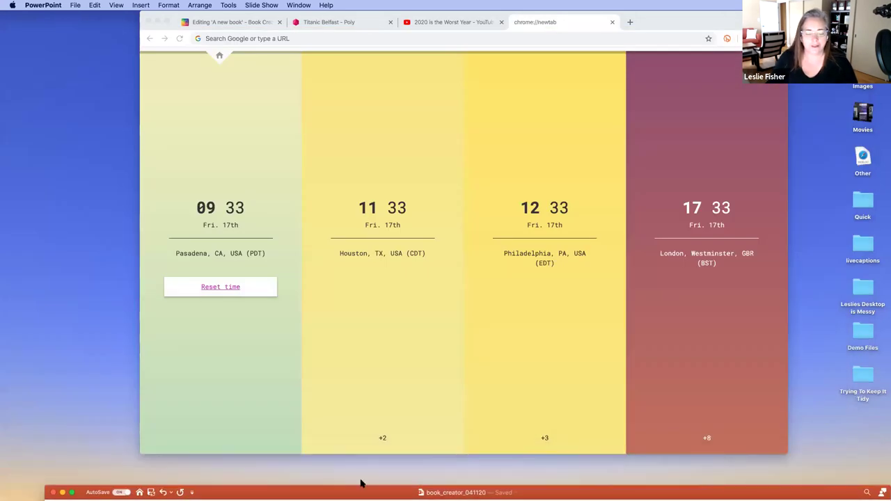
pyautogui.click(573, 36)
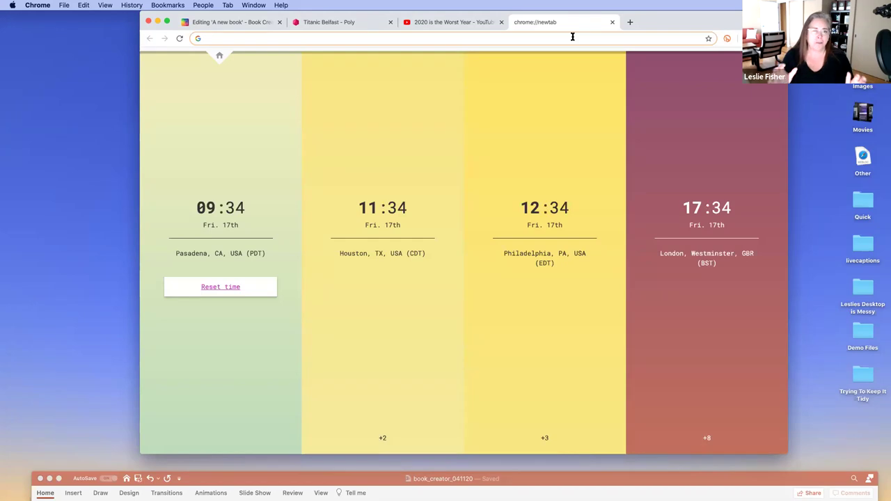
# - Open quickdraw.withgoogle.com, start a Quick, Draw! round and sketch the requested lobster
pyautogui.write('quickdraw.withgoogle.com')
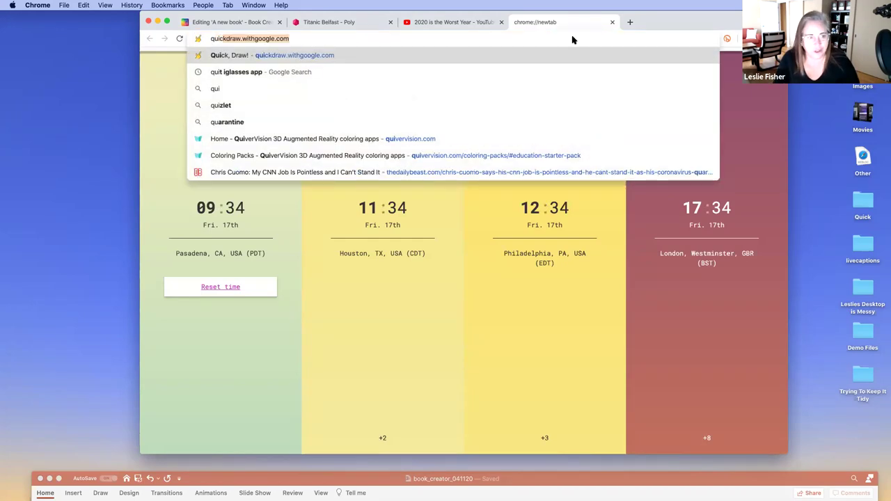
pyautogui.press('Return')
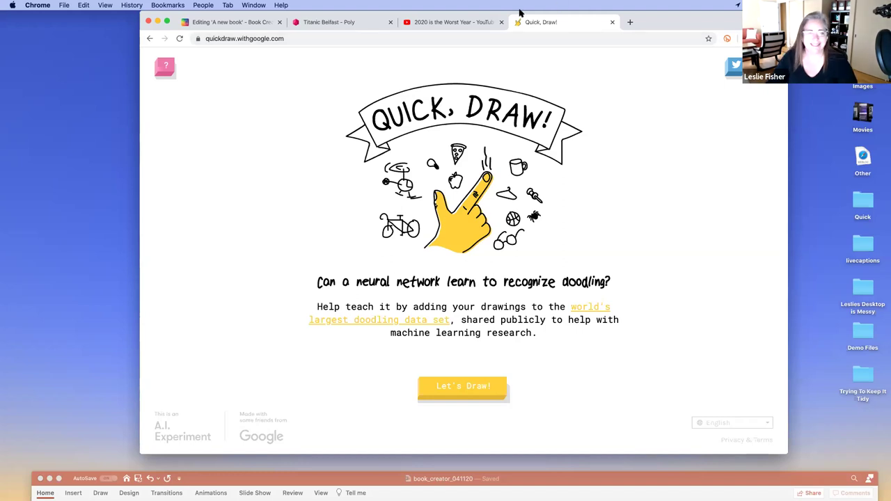
pyautogui.click(463, 387)
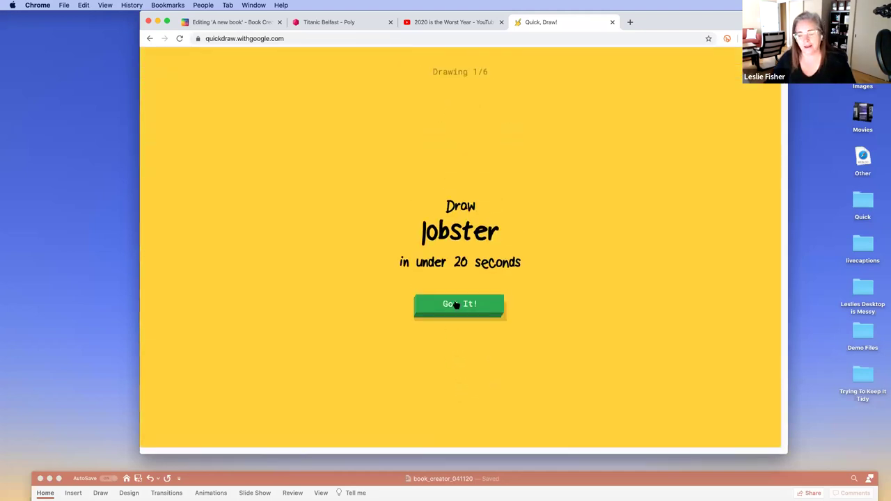
pyautogui.click(456, 305)
pyautogui.moveTo(449, 222); pyautogui.dragTo(444, 265)
pyautogui.moveTo(437, 305)
pyautogui.mouseDown()
pyautogui.moveTo(471, 307)
pyautogui.moveTo(486, 221)
pyautogui.moveTo(448, 220)
pyautogui.moveTo(442, 146)
pyautogui.moveTo(404, 170)
pyautogui.moveTo(446, 227)
pyautogui.moveTo(523, 180)
pyautogui.moveTo(500, 226)
pyautogui.mouseUp()
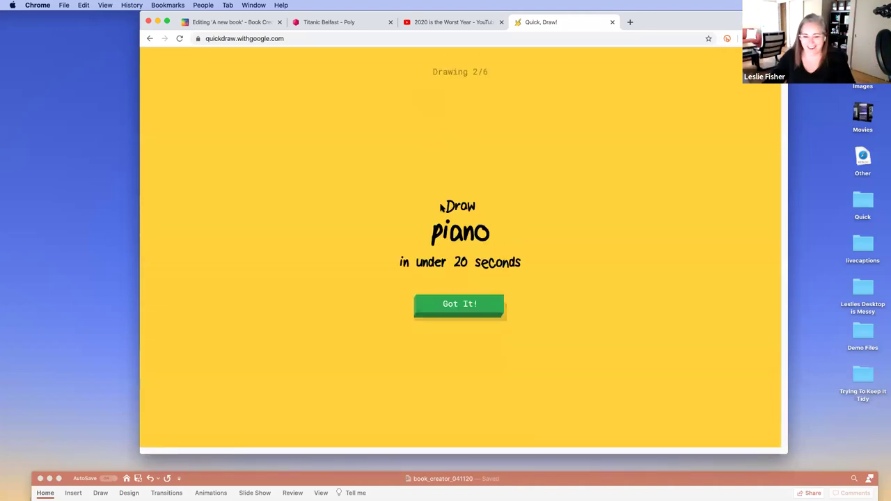
# - Sketch the piano and the drill for the second and third Quick, Draw! prompts
pyautogui.click(422, 268)
pyautogui.moveTo(395, 260)
pyautogui.mouseDown()
pyautogui.moveTo(504, 261)
pyautogui.moveTo(493, 292)
pyautogui.moveTo(372, 294)
pyautogui.moveTo(371, 263)
pyautogui.moveTo(432, 274)
pyautogui.mouseUp()
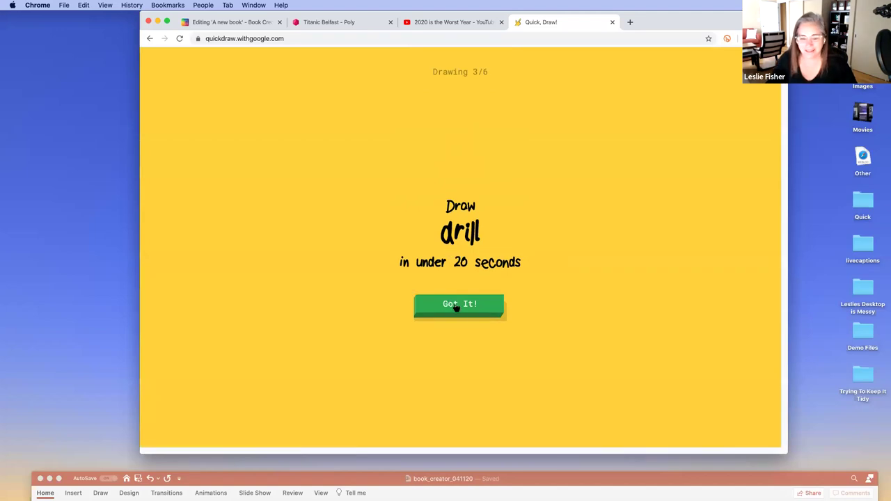
pyautogui.click(456, 310)
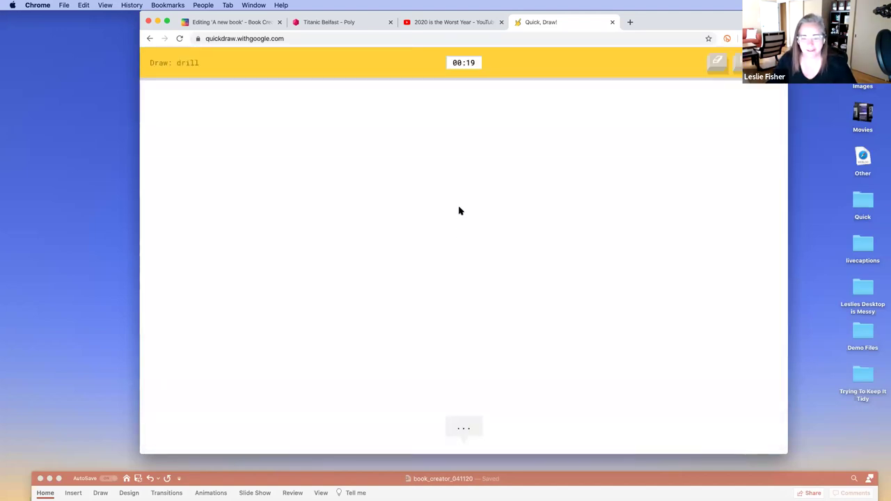
pyautogui.moveTo(451, 190)
pyautogui.mouseDown()
pyautogui.moveTo(451, 214)
pyautogui.moveTo(479, 214)
pyautogui.moveTo(478, 244)
pyautogui.moveTo(504, 247)
pyautogui.moveTo(502, 189)
pyautogui.moveTo(453, 192)
pyautogui.moveTo(451, 202)
pyautogui.moveTo(388, 192)
pyautogui.mouseUp()
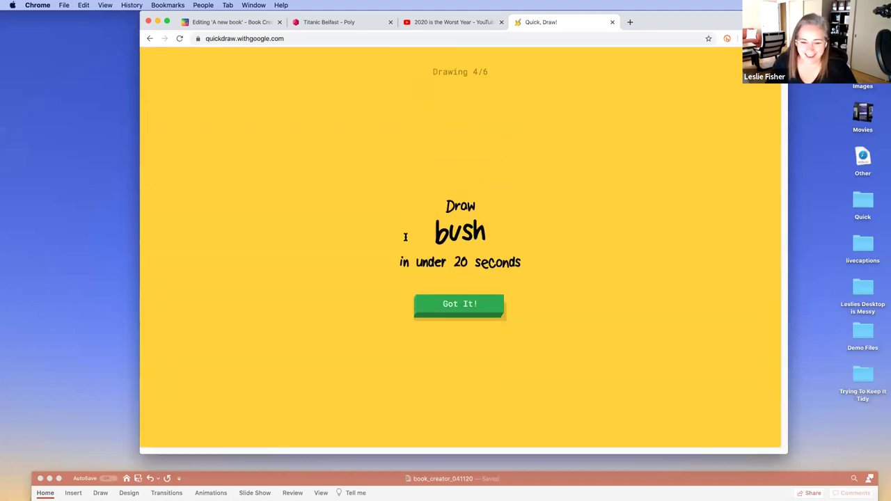
# - Sketch the bush and the eyeglasses for the fourth and fifth Quick, Draw! prompts
pyautogui.click(446, 310)
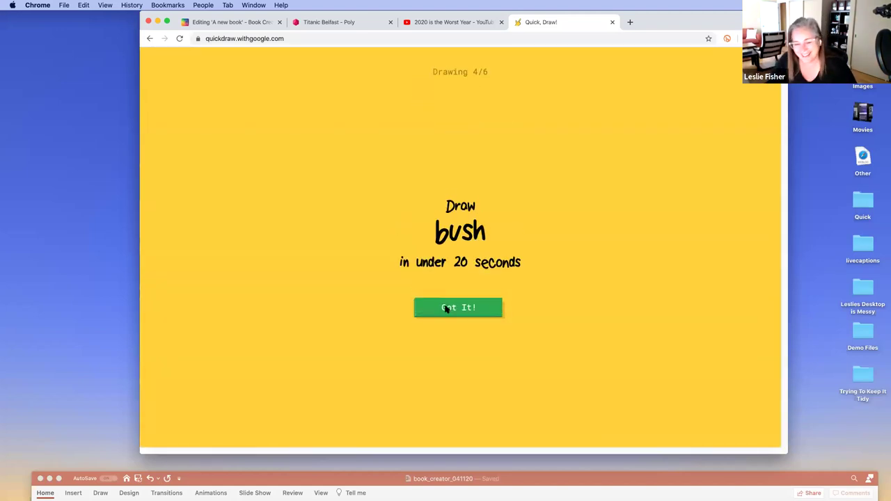
pyautogui.moveTo(380, 273)
pyautogui.mouseDown()
pyautogui.moveTo(434, 226)
pyautogui.moveTo(482, 242)
pyautogui.moveTo(457, 328)
pyautogui.moveTo(388, 338)
pyautogui.moveTo(378, 273)
pyautogui.mouseUp()
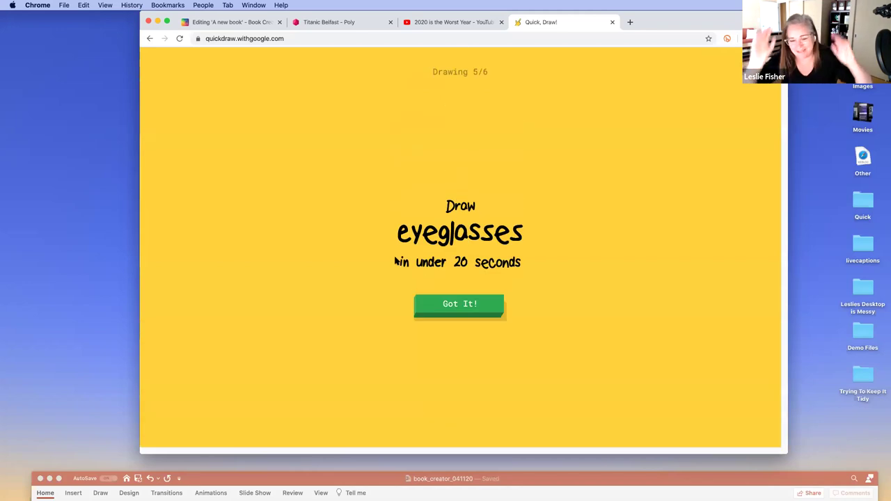
pyautogui.click(460, 305)
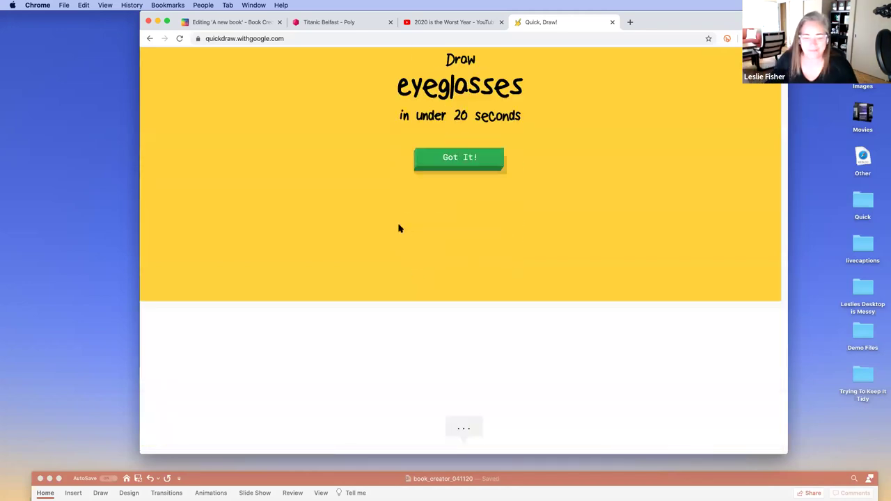
pyautogui.moveTo(402, 217)
pyautogui.mouseDown()
pyautogui.moveTo(419, 240)
pyautogui.moveTo(403, 214)
pyautogui.moveTo(443, 245)
pyautogui.moveTo(463, 240)
pyautogui.moveTo(437, 211)
pyautogui.mouseUp()
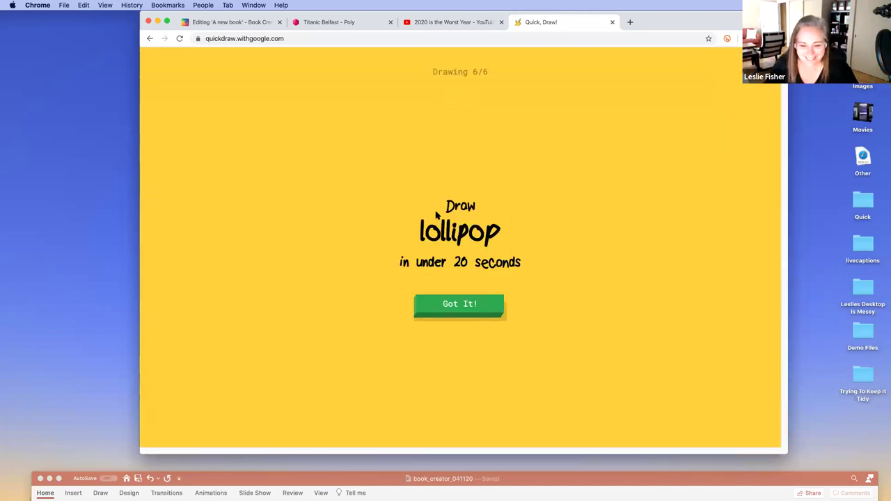
# - Sketch a lollipop as a circle on a straight stick for the sixth Quick, Draw! prompt
pyautogui.click(450, 311)
pyautogui.moveTo(479, 175)
pyautogui.mouseDown()
pyautogui.moveTo(441, 192)
pyautogui.moveTo(491, 201)
pyautogui.moveTo(478, 178)
pyautogui.mouseUp()
pyautogui.moveTo(463, 212); pyautogui.dragTo(465, 257)
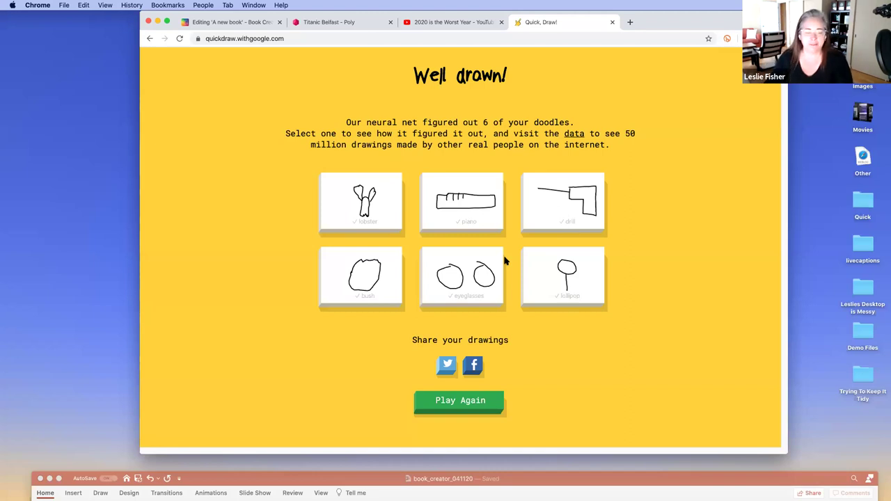
# - Examine the bush drawing's closest matches and the example bushes drawn by other people
pyautogui.click(365, 278)
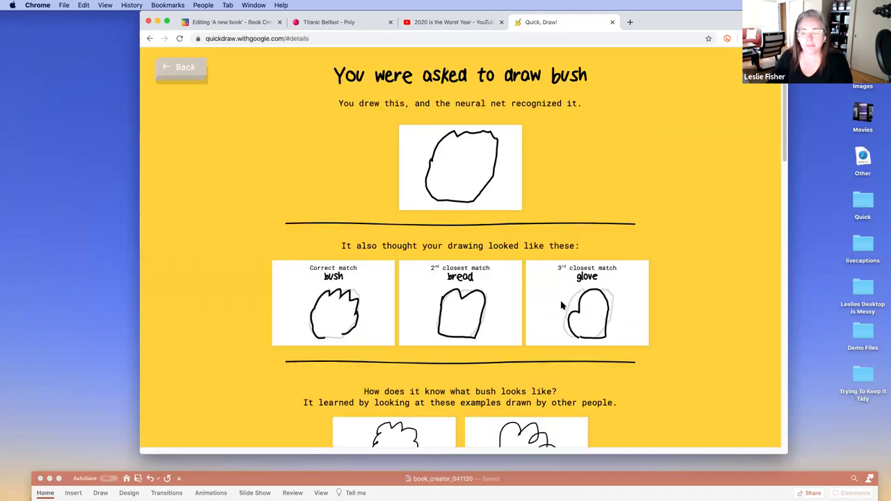
pyautogui.scroll(-1, 448, 300)
pyautogui.scroll(-5, 448, 300)
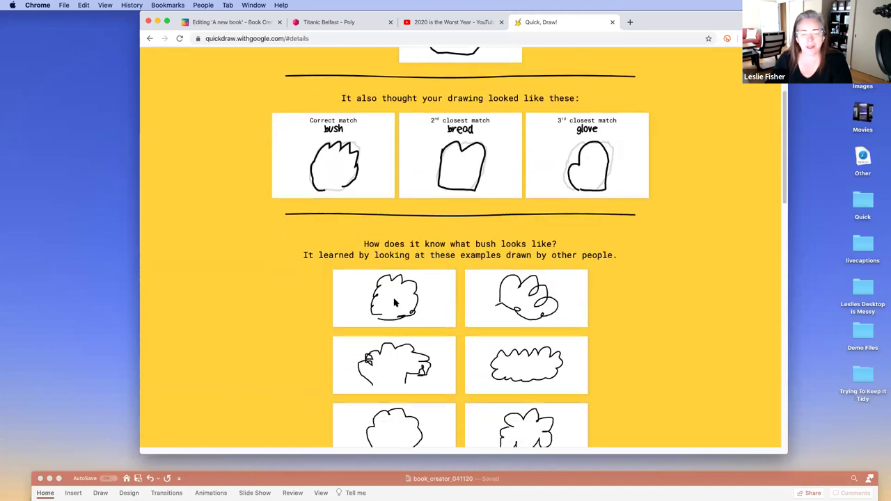
pyautogui.scroll(-2, 391, 338)
pyautogui.scroll(-5, 391, 338)
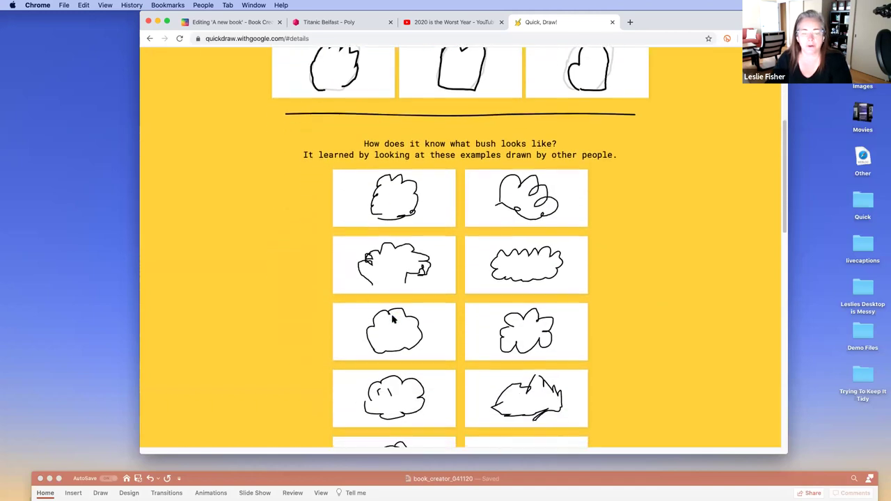
pyautogui.scroll(-6, 392, 319)
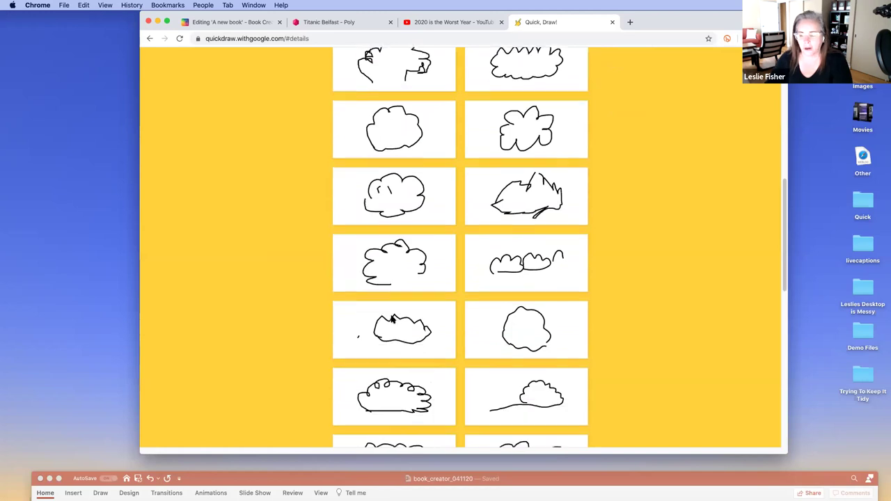
pyautogui.scroll(-7, 392, 319)
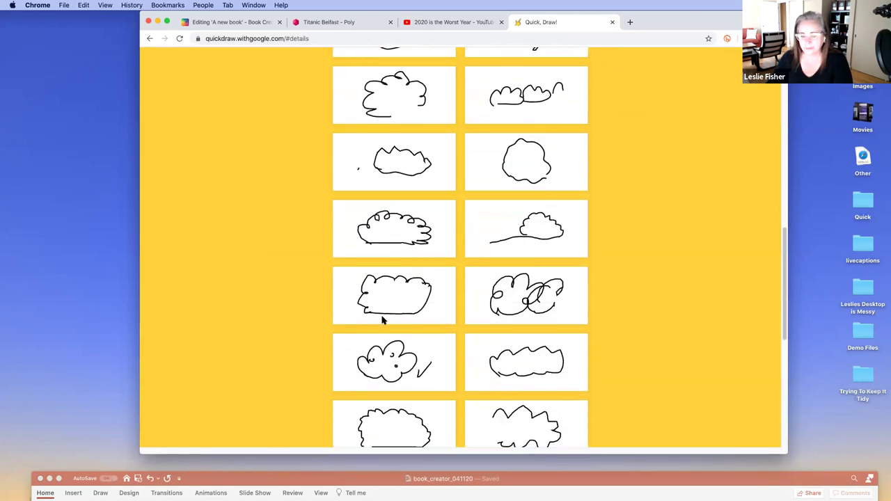
pyautogui.scroll(15, 382, 319)
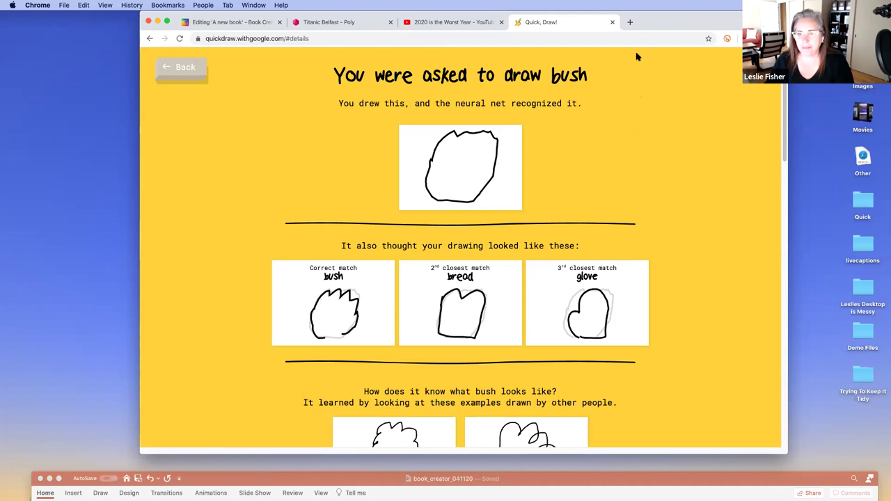
# - Open autodraw.com in a new browser tab and start over with a blank landscape canvas
pyautogui.click(631, 23)
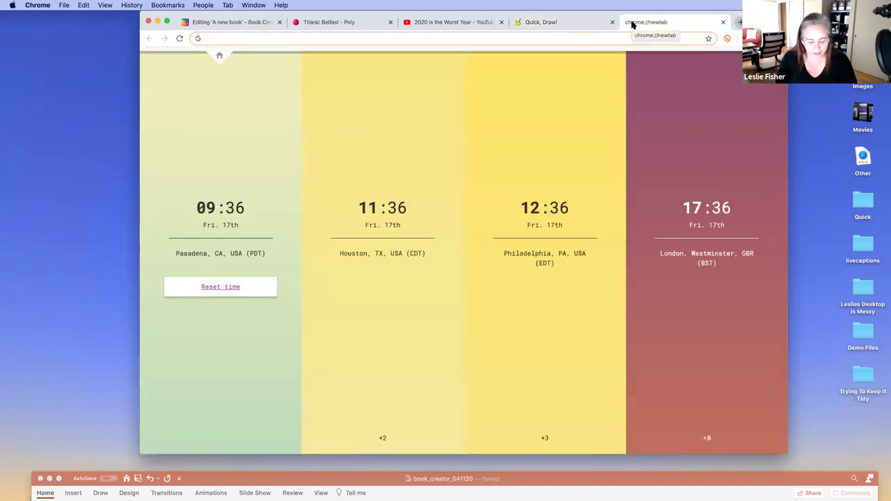
pyautogui.write('auto')
pyautogui.press('Return')
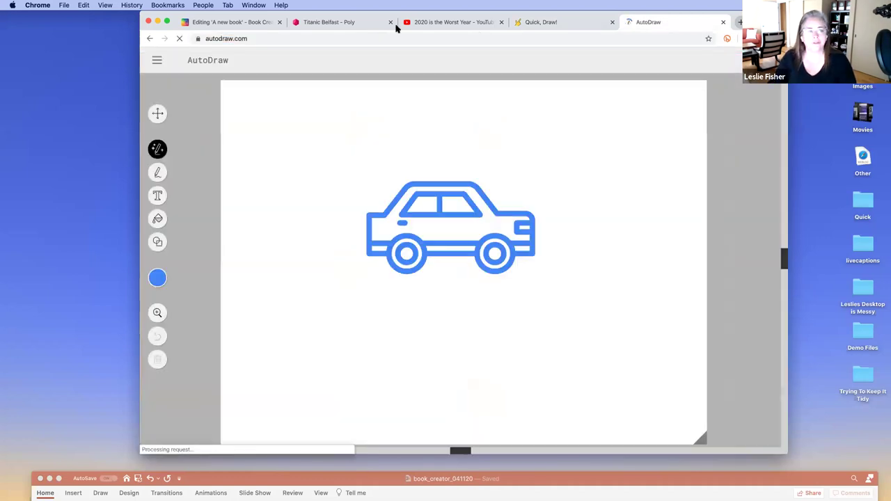
pyautogui.click(155, 61)
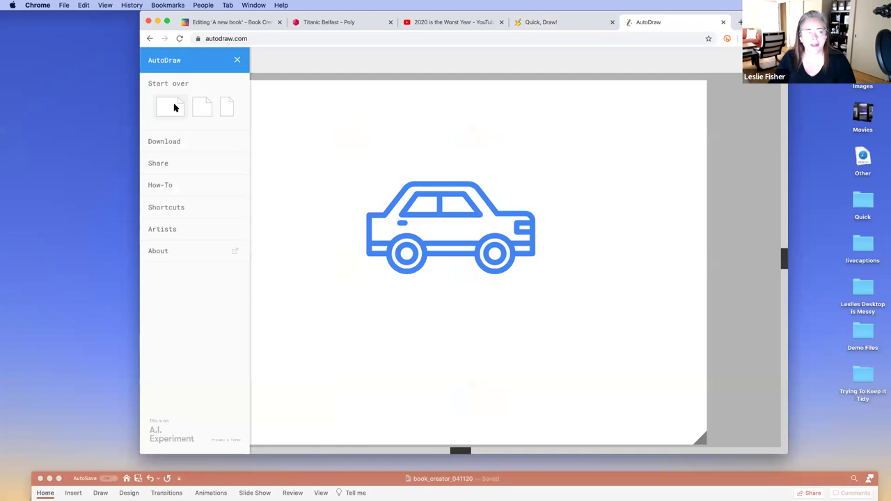
pyautogui.click(172, 103)
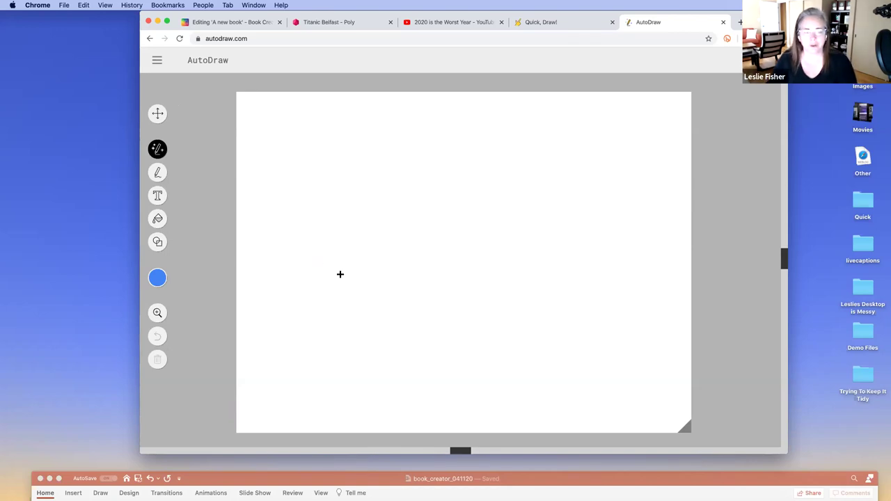
# - Sketch a closed, jagged bush outline on the canvas and try the suggested tree, cloud and crown replacements, ending with the domed crown with diamonds
pyautogui.moveTo(495, 285)
pyautogui.mouseDown()
pyautogui.moveTo(401, 282)
pyautogui.moveTo(383, 225)
pyautogui.moveTo(450, 201)
pyautogui.moveTo(496, 212)
pyautogui.moveTo(545, 251)
pyautogui.moveTo(490, 286)
pyautogui.mouseUp()
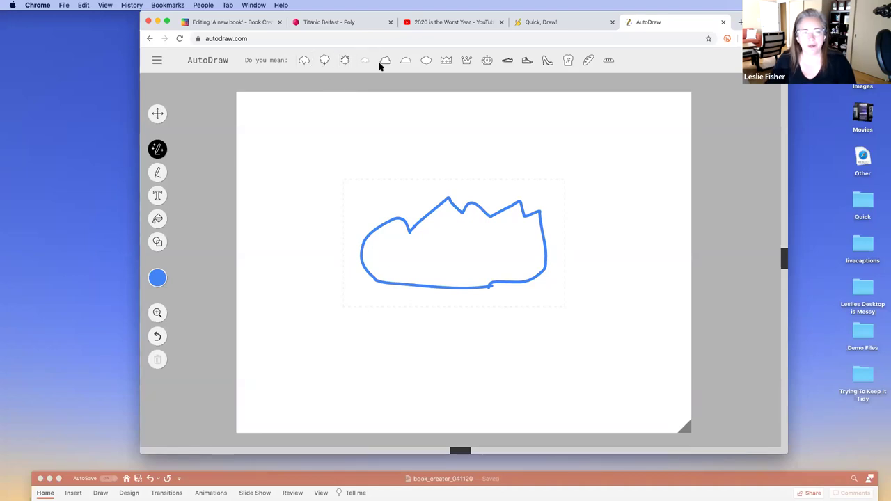
pyautogui.click(305, 61)
pyautogui.click(321, 62)
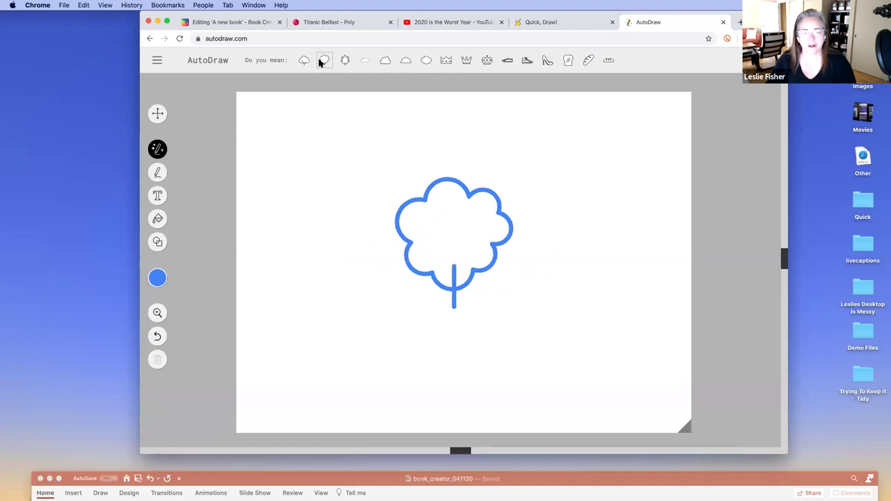
pyautogui.click(385, 62)
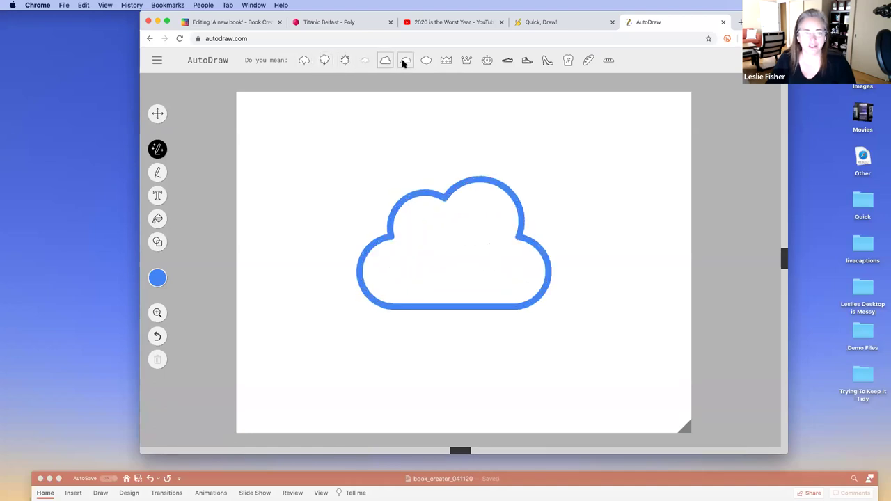
pyautogui.click(405, 62)
pyautogui.click(425, 63)
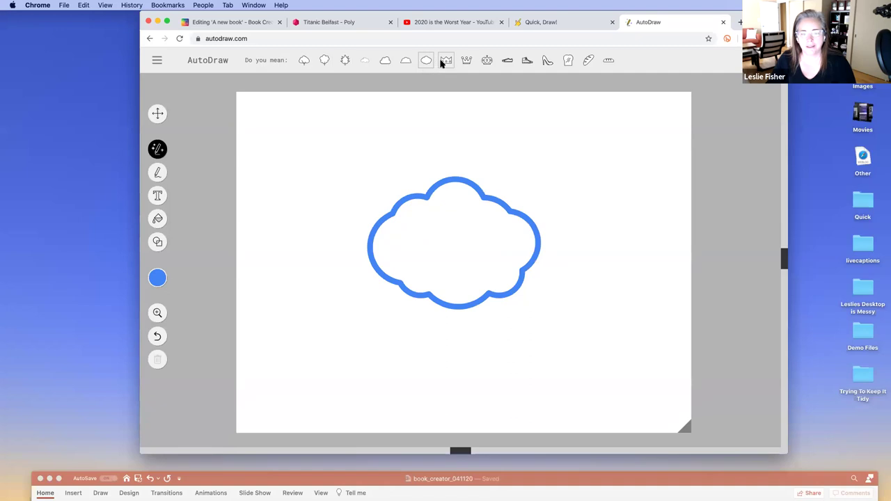
pyautogui.click(466, 64)
pyautogui.click(467, 68)
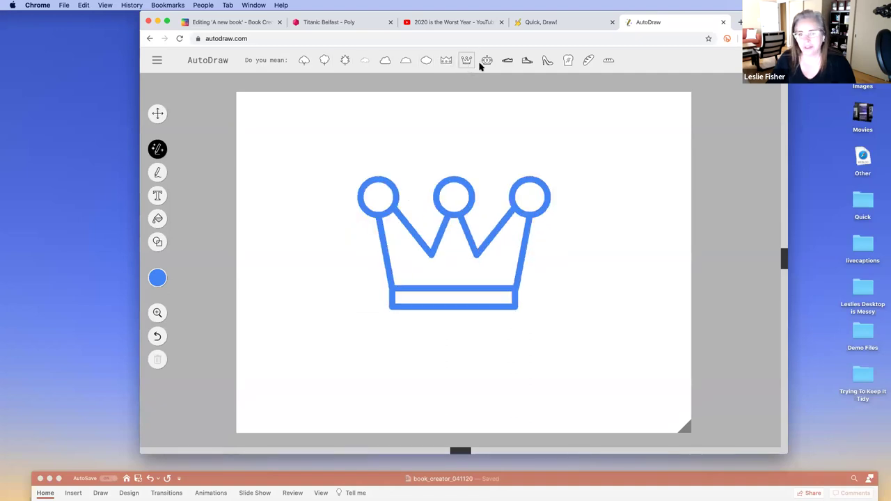
pyautogui.click(486, 62)
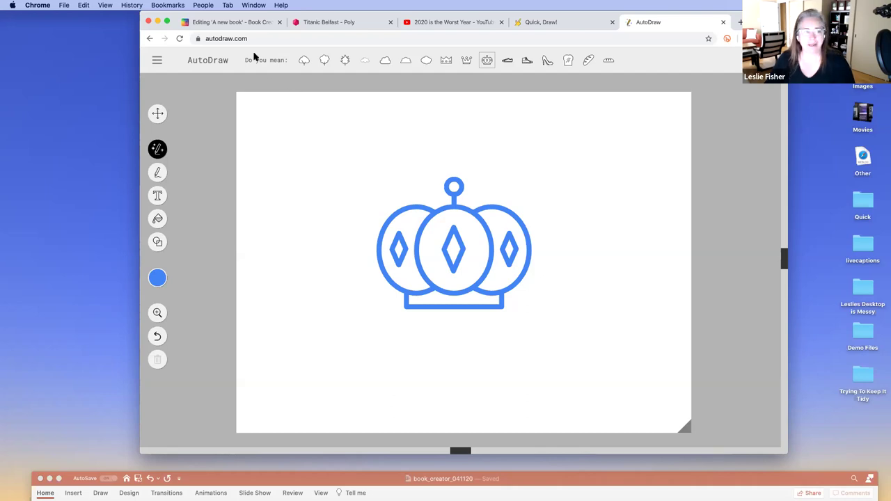
# - Return to page 8 in Book Creator and use the Pen tool to draw a jagged scribble in rainbow magic ink across the page's upper part
pyautogui.click(217, 23)
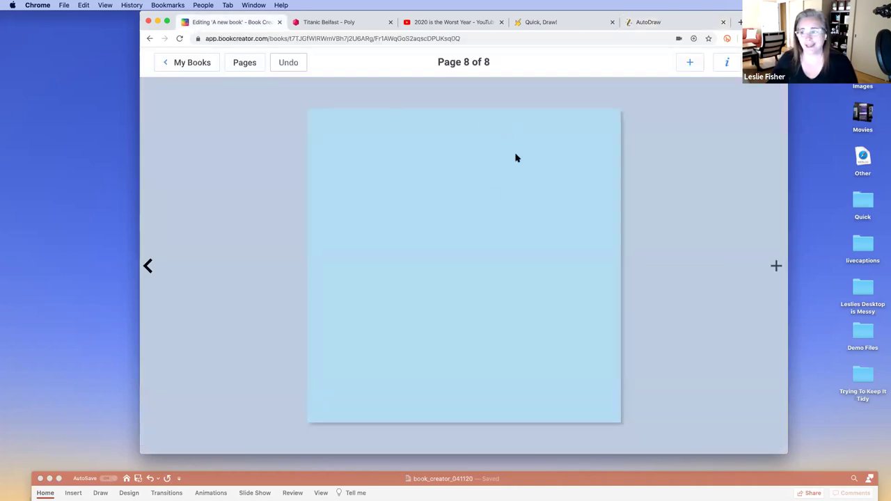
pyautogui.click(689, 65)
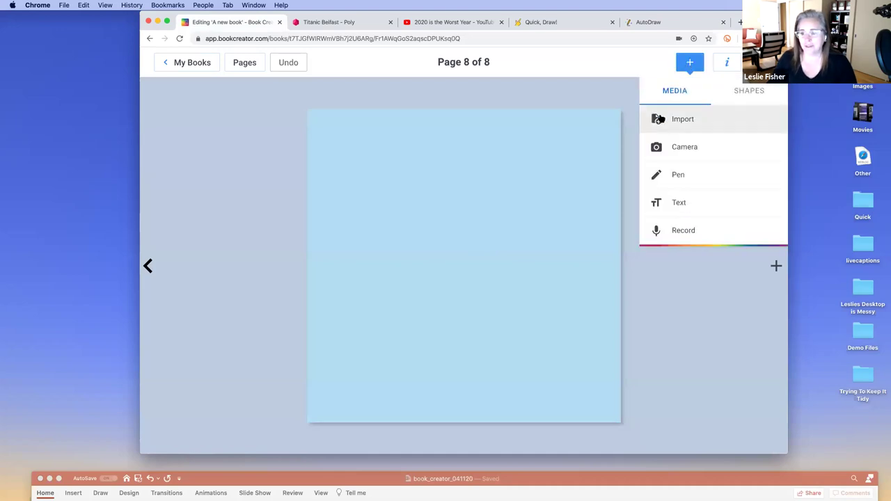
pyautogui.click(665, 177)
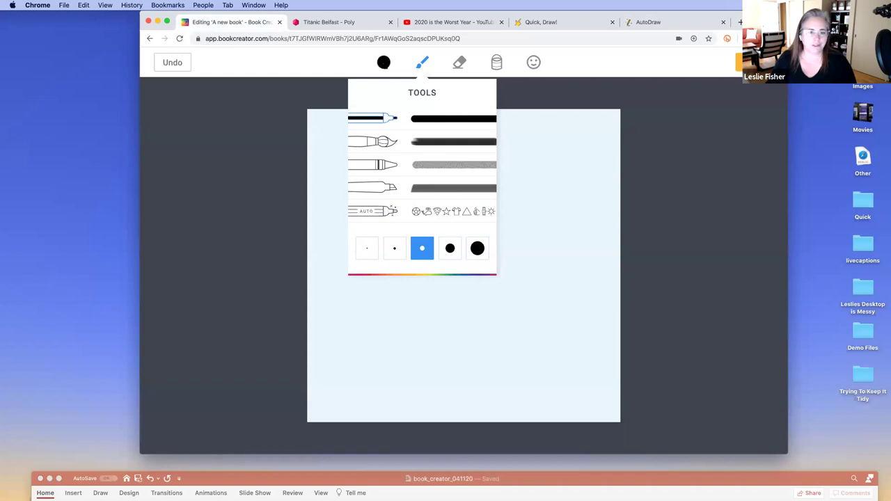
pyautogui.click(383, 62)
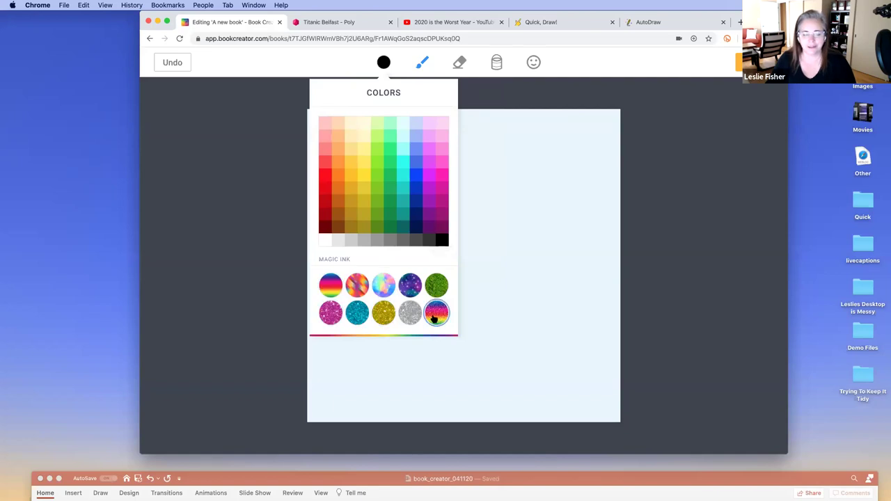
pyautogui.click(331, 285)
pyautogui.moveTo(397, 161)
pyautogui.mouseDown()
pyautogui.moveTo(442, 166)
pyautogui.moveTo(473, 183)
pyautogui.moveTo(494, 212)
pyautogui.moveTo(429, 205)
pyautogui.moveTo(399, 176)
pyautogui.moveTo(344, 198)
pyautogui.moveTo(496, 241)
pyautogui.moveTo(540, 208)
pyautogui.moveTo(461, 169)
pyautogui.moveTo(348, 172)
pyautogui.moveTo(371, 184)
pyautogui.mouseUp()
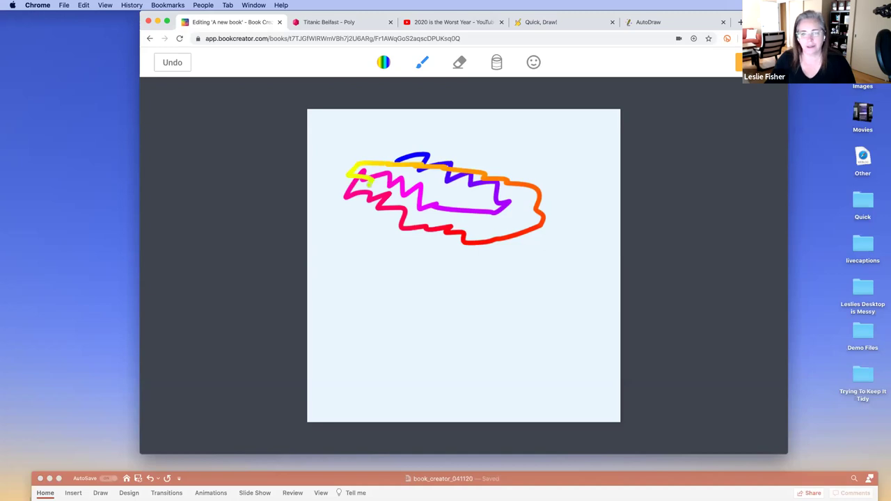
# - Draw a closed loop in gold glitter magic ink below the rainbow scribble and fill the scribble's lower band with the same glitter
pyautogui.click(384, 64)
pyautogui.click(384, 312)
pyautogui.moveTo(474, 291)
pyautogui.mouseDown()
pyautogui.moveTo(382, 277)
pyautogui.moveTo(436, 383)
pyautogui.moveTo(506, 312)
pyautogui.moveTo(471, 287)
pyautogui.mouseUp()
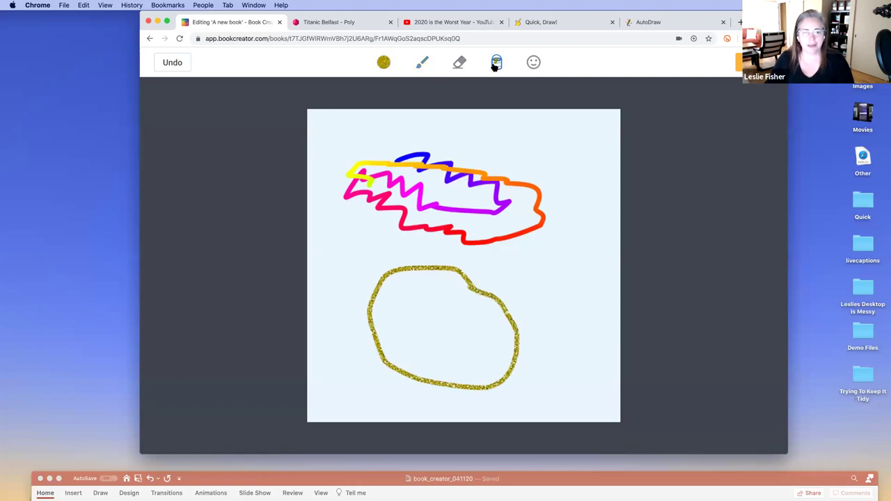
pyautogui.click(413, 213)
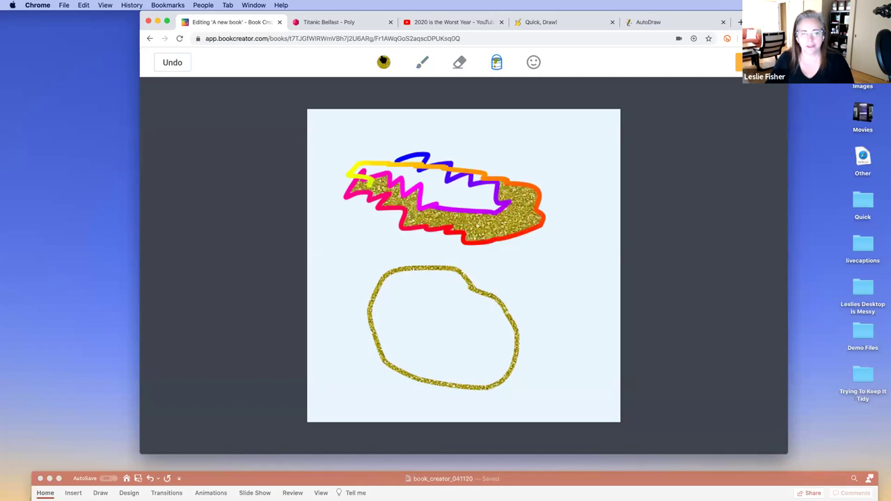
# - Fill the scribble's upper band with galaxy magic ink and erase curved swaths through the scribble and the gold loop
pyautogui.click(383, 63)
pyautogui.click(414, 287)
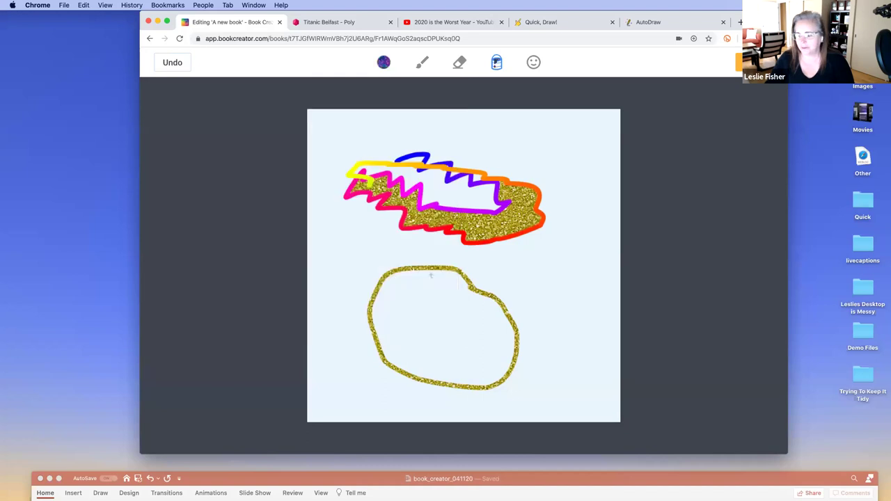
pyautogui.click(455, 201)
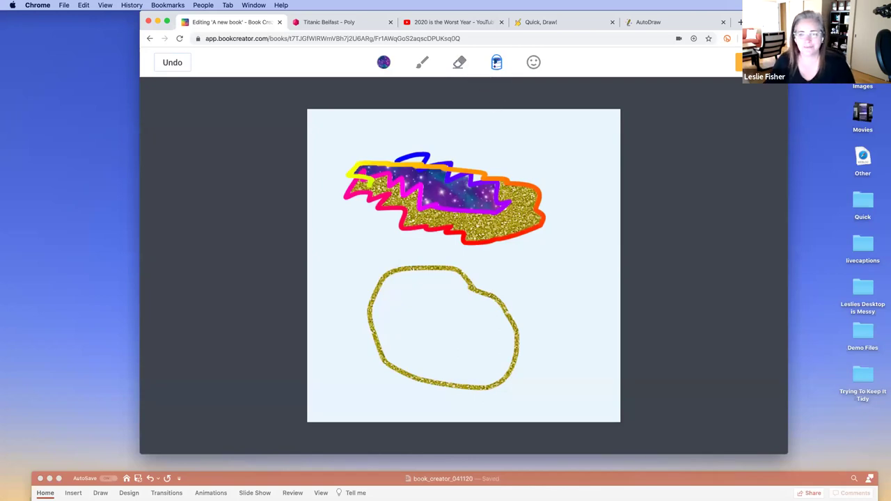
pyautogui.click(460, 63)
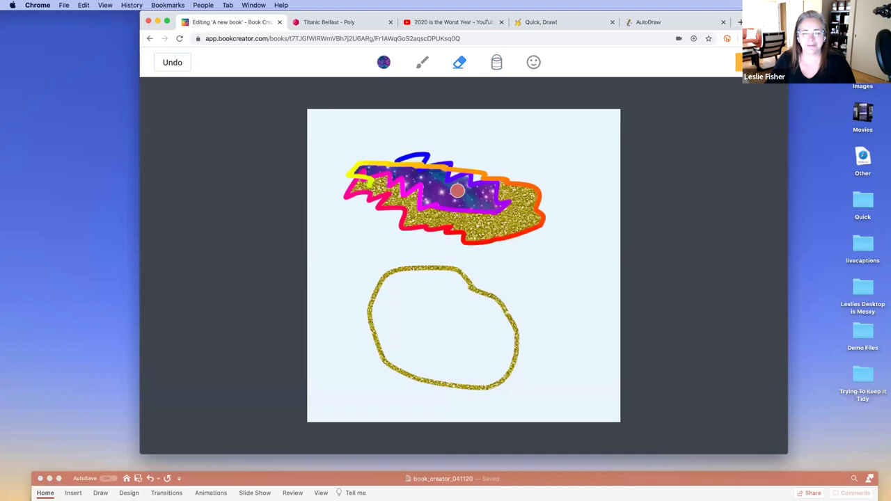
pyautogui.moveTo(461, 209)
pyautogui.mouseDown()
pyautogui.moveTo(344, 193)
pyautogui.moveTo(352, 294)
pyautogui.moveTo(414, 272)
pyautogui.moveTo(499, 301)
pyautogui.mouseUp()
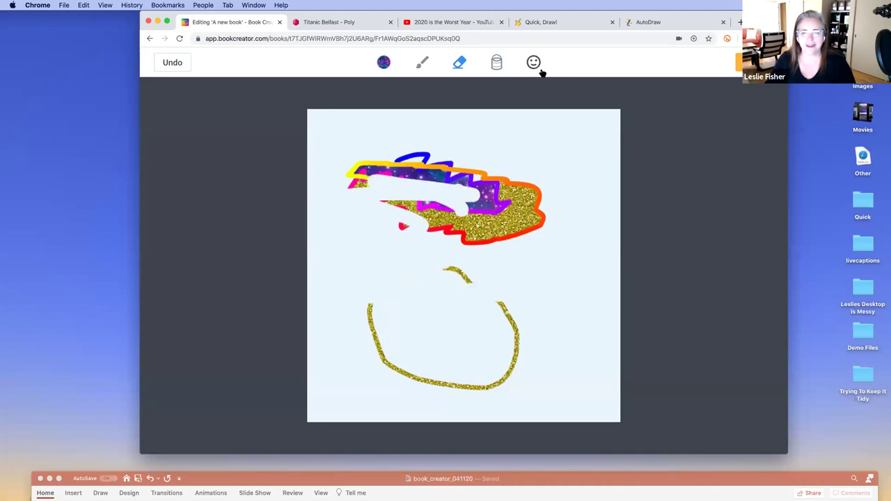
# - Search the emojis for "pizza" and draw across the page with the pizza slice emoji
pyautogui.click(533, 62)
pyautogui.scroll(-3, 557, 220)
pyautogui.scroll(-5, 556, 218)
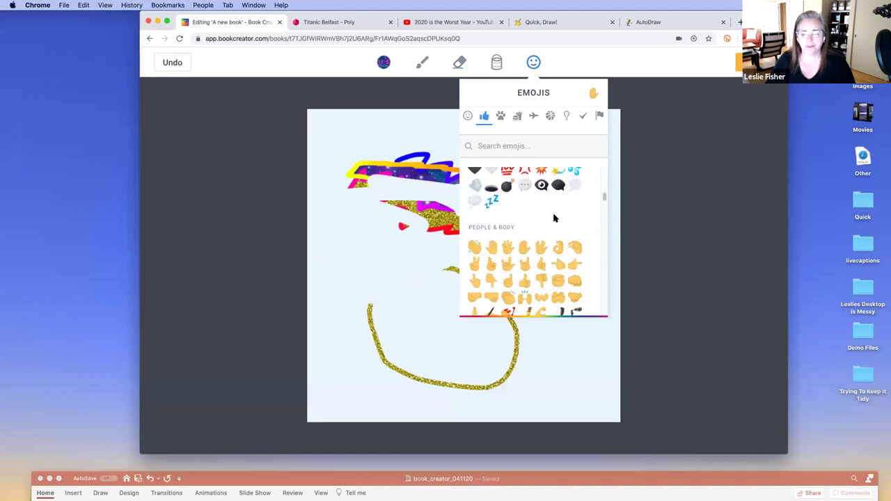
pyautogui.scroll(-4, 555, 218)
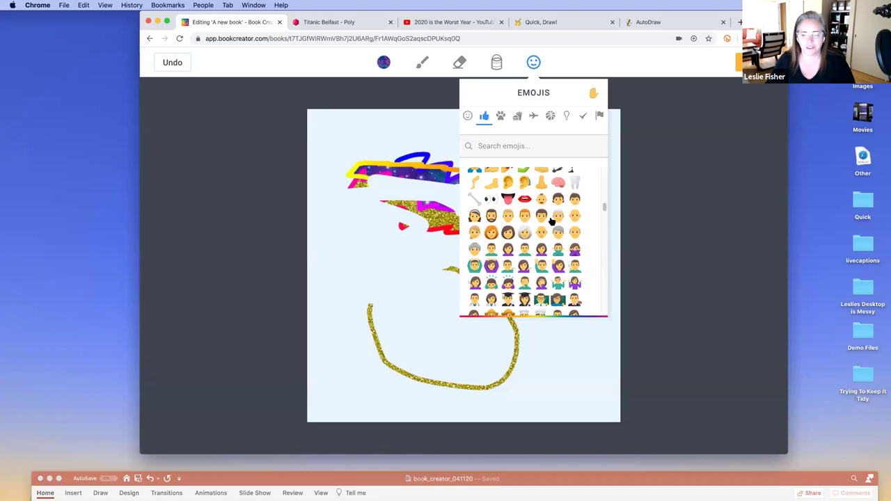
pyautogui.click(516, 146)
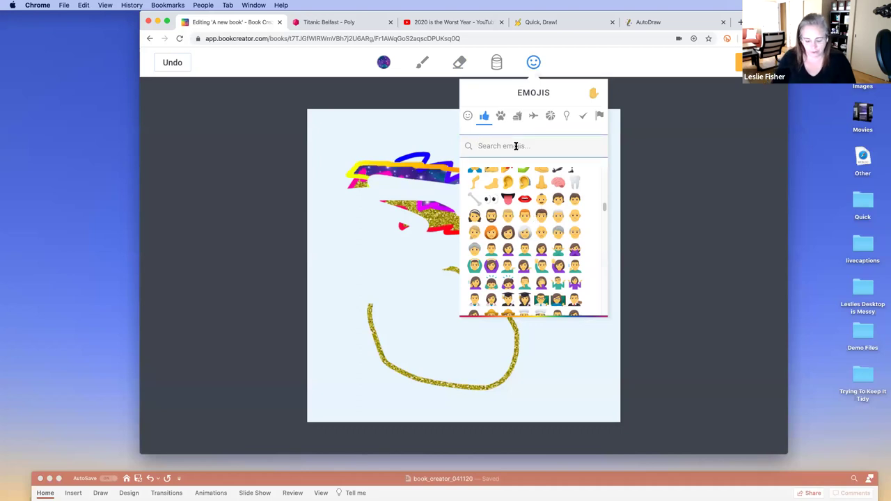
pyautogui.write('pizza')
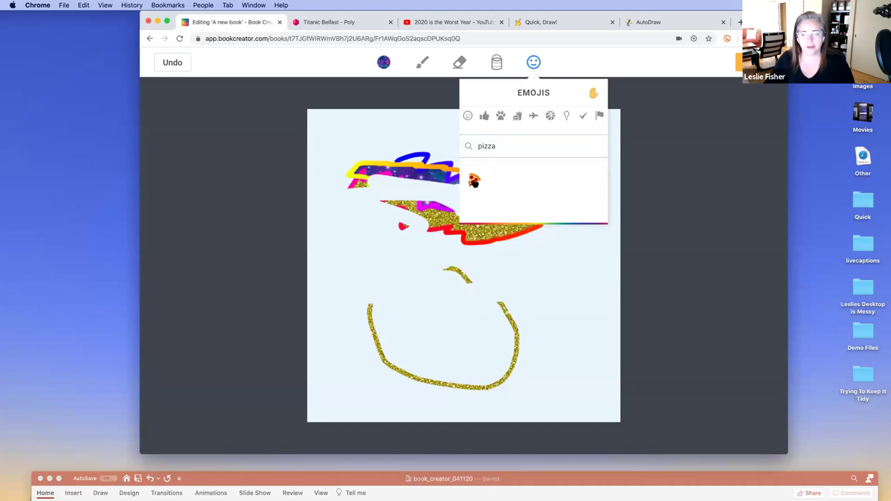
pyautogui.click(474, 182)
pyautogui.moveTo(429, 265); pyautogui.dragTo(366, 269)
pyautogui.moveTo(445, 224); pyautogui.dragTo(492, 179)
pyautogui.moveTo(422, 166)
pyautogui.mouseDown()
pyautogui.moveTo(467, 202)
pyautogui.moveTo(450, 169)
pyautogui.moveTo(479, 187)
pyautogui.moveTo(423, 163)
pyautogui.mouseUp()
# - Finish the page 8 drawing, add a blank page 9 and start the Pen tool on it
pyautogui.click(748, 139)
pyautogui.click(748, 139)
pyautogui.click(690, 62)
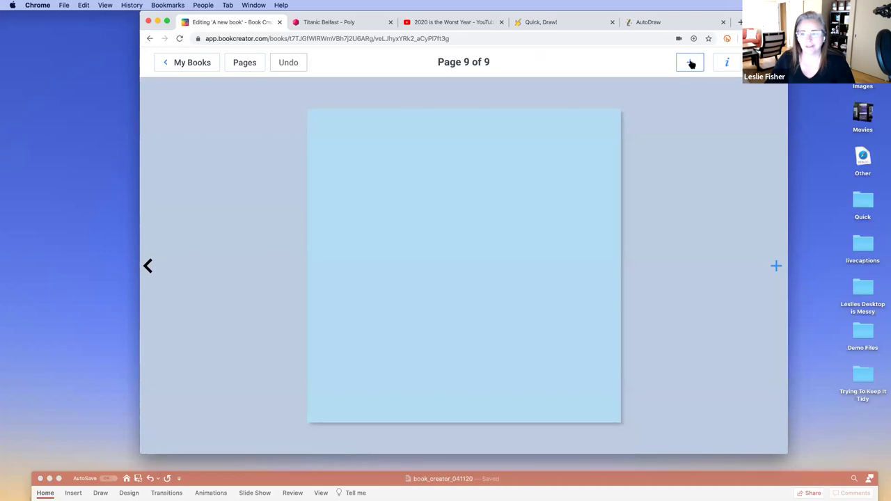
pyautogui.click(690, 62)
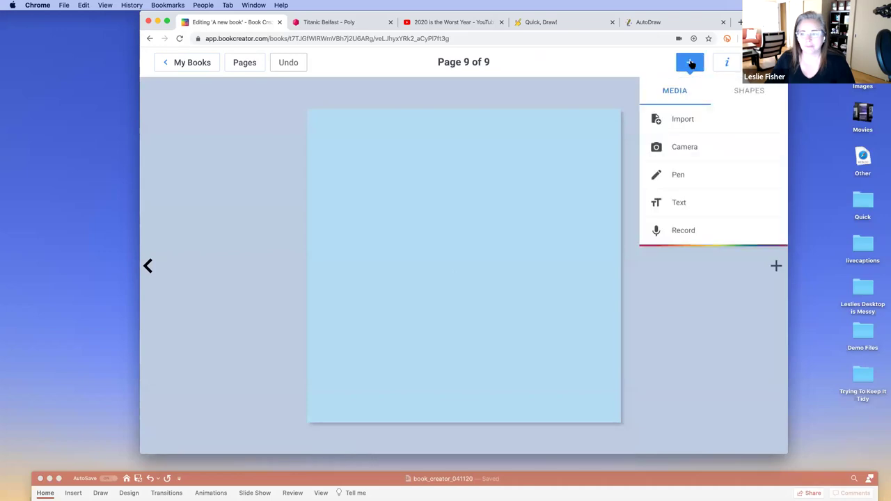
pyautogui.click(673, 179)
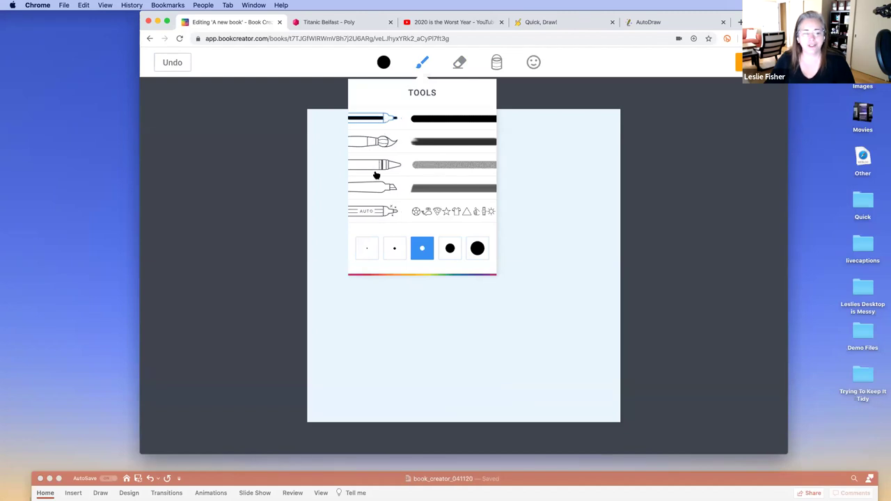
# - Sketch an inverted triangle filled with dots using the Auto pen and replace it with the suggested boomerang
pyautogui.click(374, 211)
pyautogui.moveTo(416, 171)
pyautogui.mouseDown()
pyautogui.moveTo(498, 171)
pyautogui.moveTo(456, 266)
pyautogui.moveTo(400, 173)
pyautogui.moveTo(416, 172)
pyautogui.mouseUp()
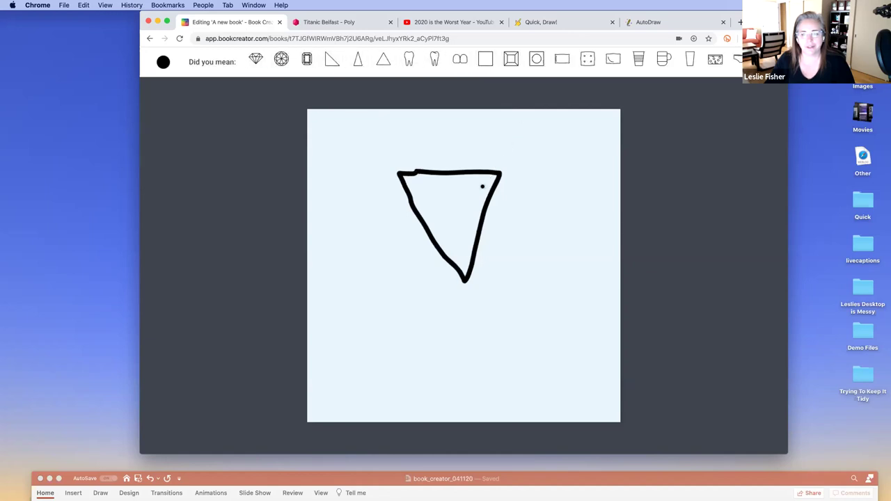
pyautogui.click(430, 208)
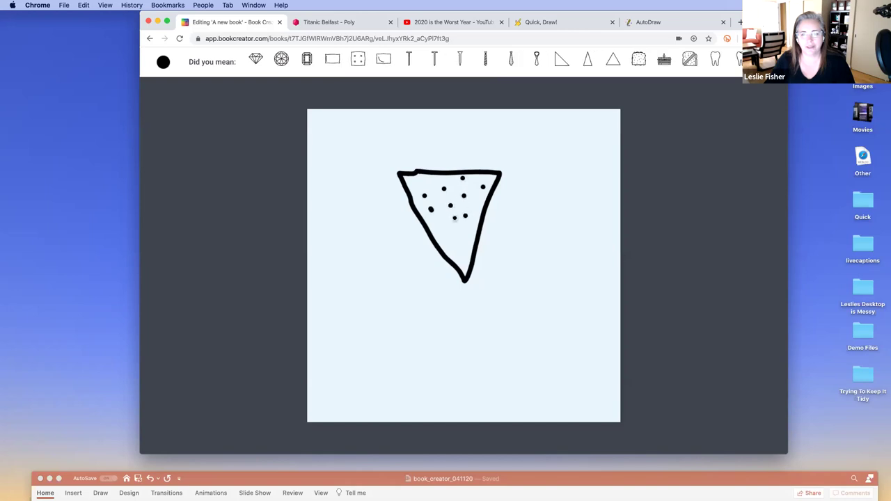
pyautogui.click(462, 238)
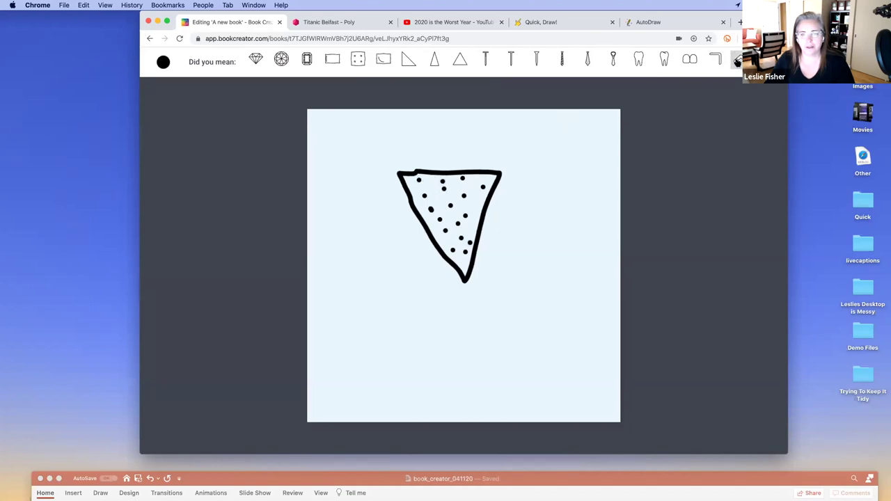
pyautogui.click(736, 60)
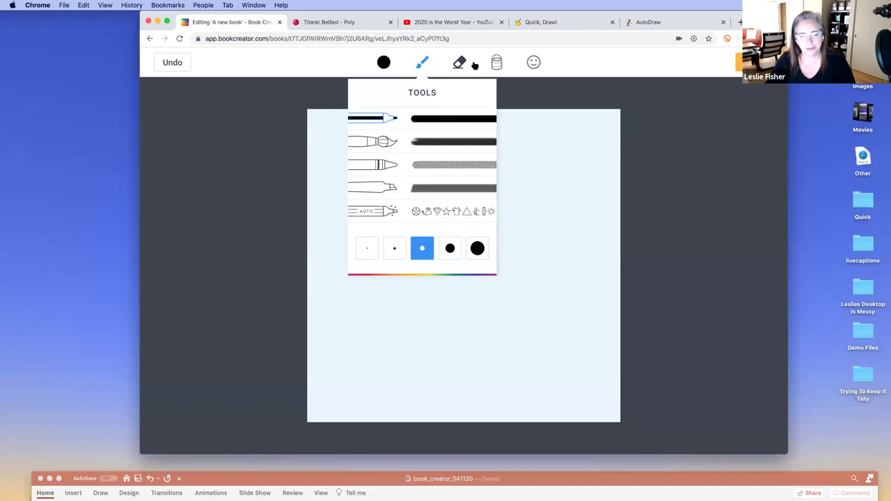
# - Move the keyboard focus through the pen types and the drawing tools, ending on the ink colour
pyautogui.press('Tab')
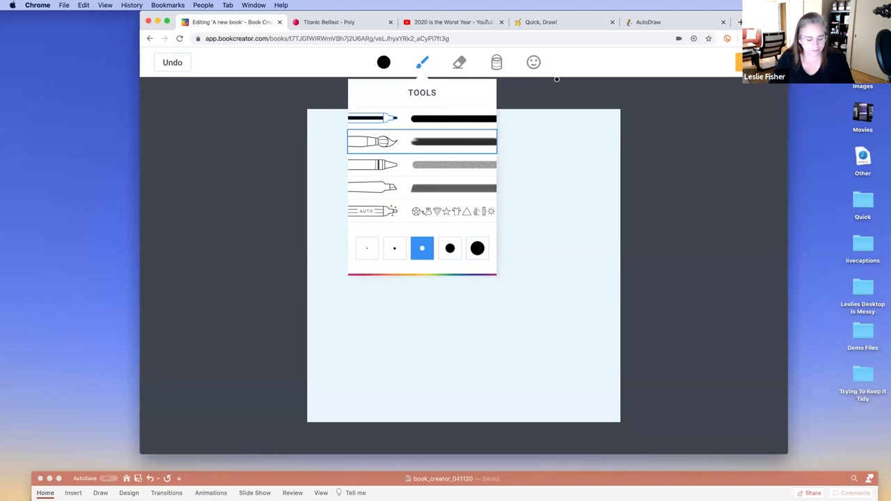
pyautogui.press('Tab')
pyautogui.press('Tab')
pyautogui.press('Tab')
pyautogui.press('Tab')
pyautogui.press('Tab')
pyautogui.press('Tab')
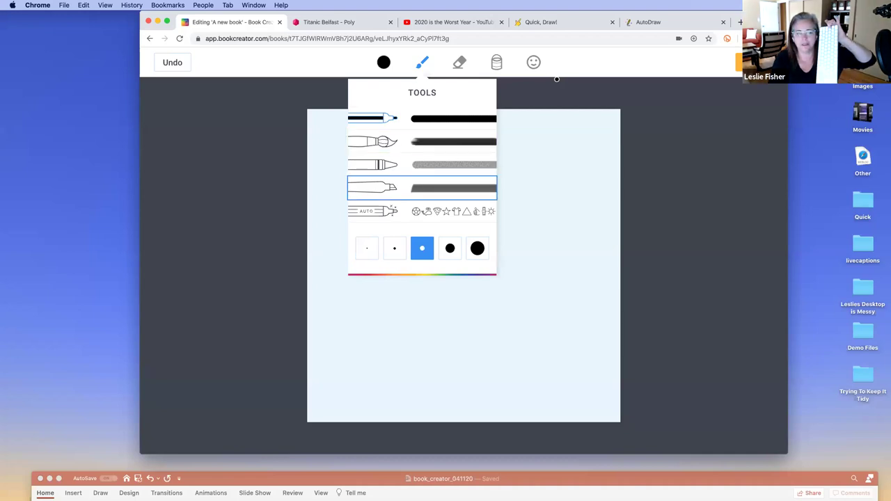
pyautogui.press('Tab')
pyautogui.press('Tab')
pyautogui.press('Tab')
pyautogui.press('Tab')
pyautogui.press('Tab')
pyautogui.press('Tab')
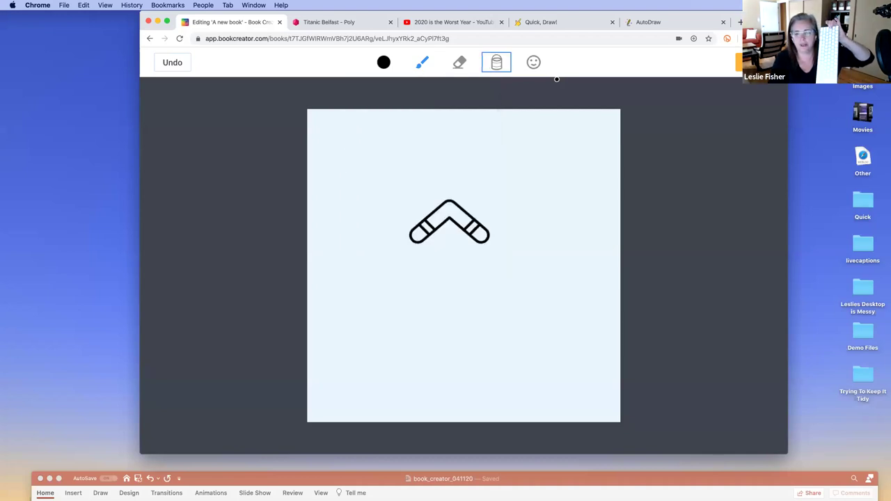
pyautogui.press('Tab')
pyautogui.press('Tab')
pyautogui.press('Tab')
pyautogui.press('Tab')
pyautogui.press('Tab')
pyautogui.press('Tab')
pyautogui.press('Tab')
pyautogui.press('Tab')
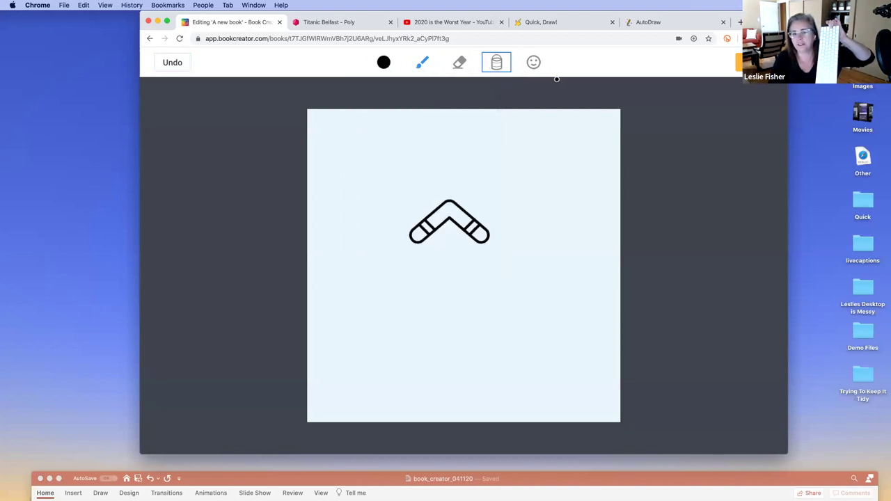
pyautogui.press('Tab')
pyautogui.press('Tab')
pyautogui.press('Tab')
pyautogui.press('Tab')
pyautogui.press('Tab')
pyautogui.press('Tab')
pyautogui.press('Tab')
pyautogui.press('Tab')
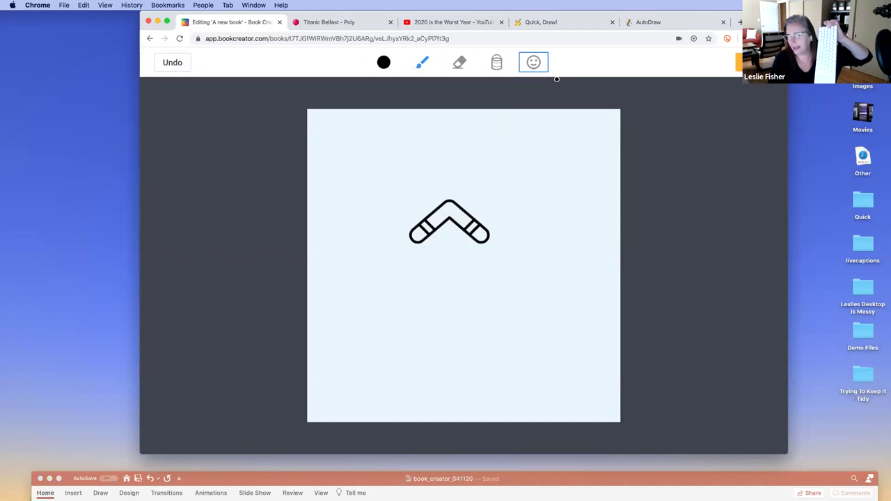
pyautogui.press('Tab')
pyautogui.press('Tab')
pyautogui.press('Tab')
pyautogui.press('Tab')
pyautogui.press('Tab')
pyautogui.press('Tab')
pyautogui.press('Tab')
pyautogui.press('Tab')
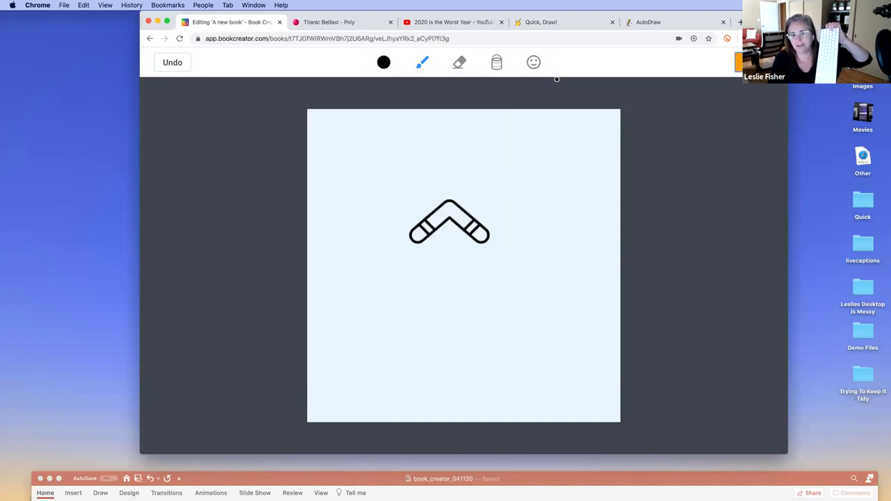
pyautogui.press('Tab')
pyautogui.press('Tab')
pyautogui.press('Tab')
pyautogui.press('Tab')
pyautogui.press('Tab')
pyautogui.press('Tab')
pyautogui.press('Tab')
pyautogui.press('Tab')
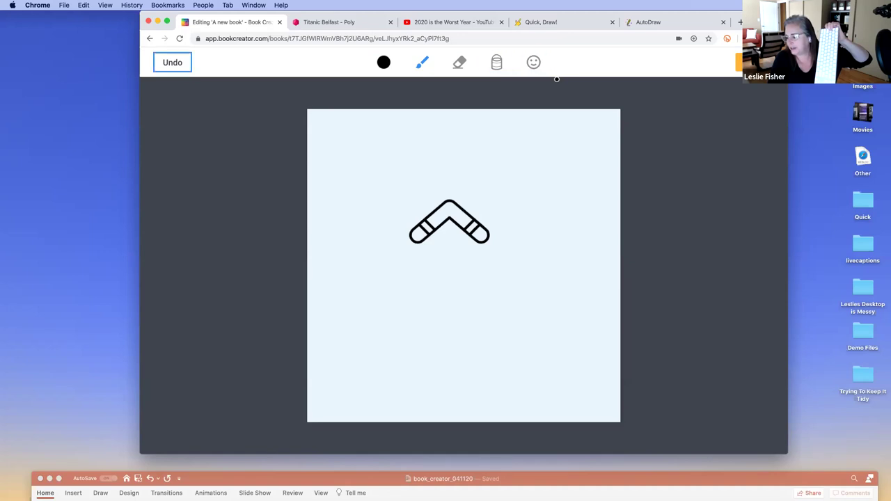
pyautogui.press('Tab')
pyautogui.press('Tab')
pyautogui.press('Tab')
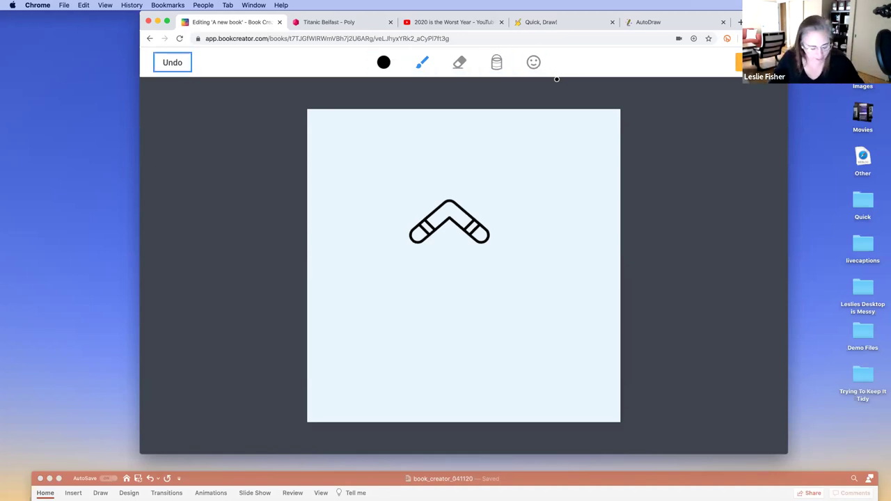
pyautogui.press('Tab')
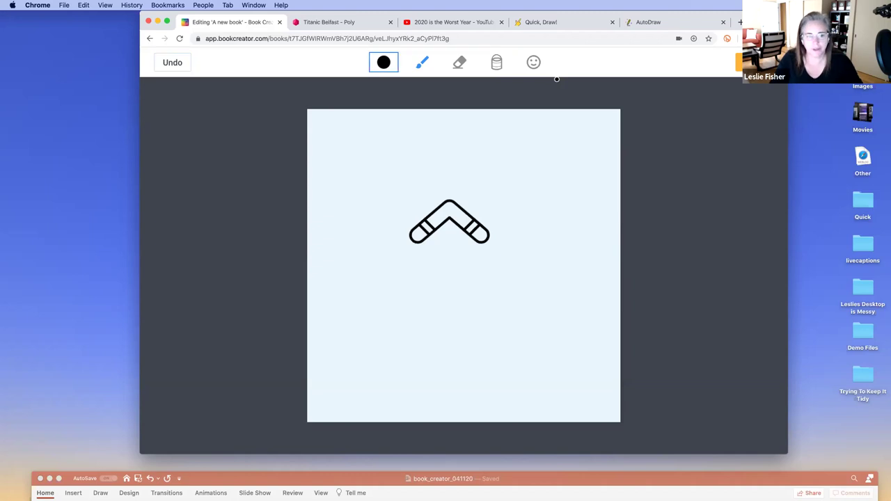
# - Open the ink colour choices and move the keyboard focus through them
pyautogui.press('Return')
pyautogui.press('Tab')
pyautogui.press('Tab')
pyautogui.press('Tab')
pyautogui.press('Tab')
pyautogui.press('Tab')
pyautogui.press('Tab')
pyautogui.press('Tab')
pyautogui.press('Tab')
pyautogui.press('Tab')
pyautogui.press('Tab')
pyautogui.press('Tab')
# - Choose the marker pen by keyboard, move the drawing cursor down below the boomerang and return the focus to the brush tool
pyautogui.click(423, 62)
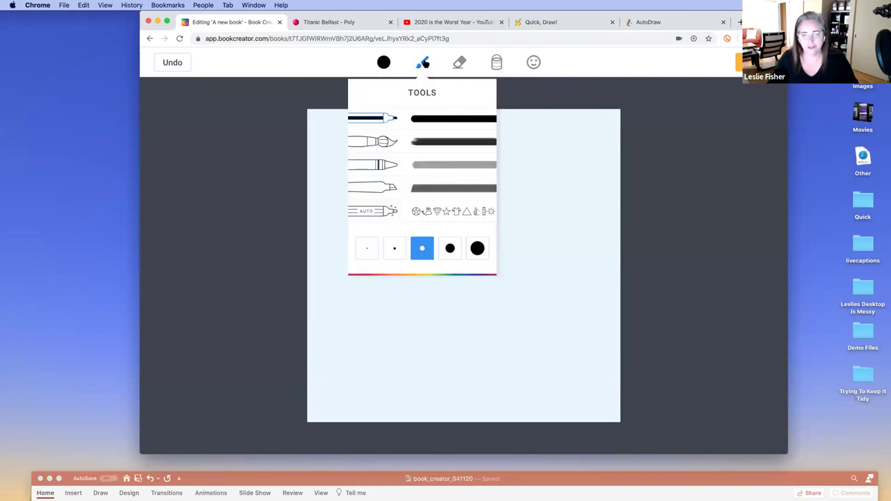
pyautogui.press('Tab')
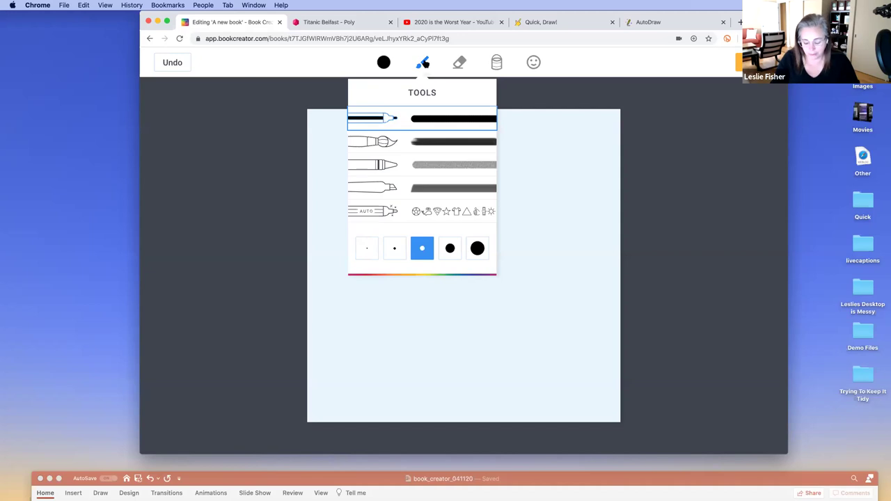
pyautogui.press('Return')
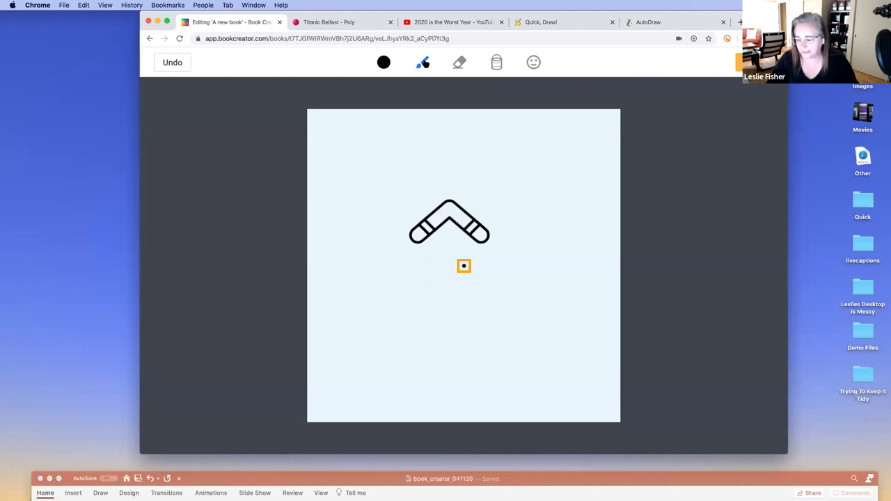
pyautogui.press('Down')
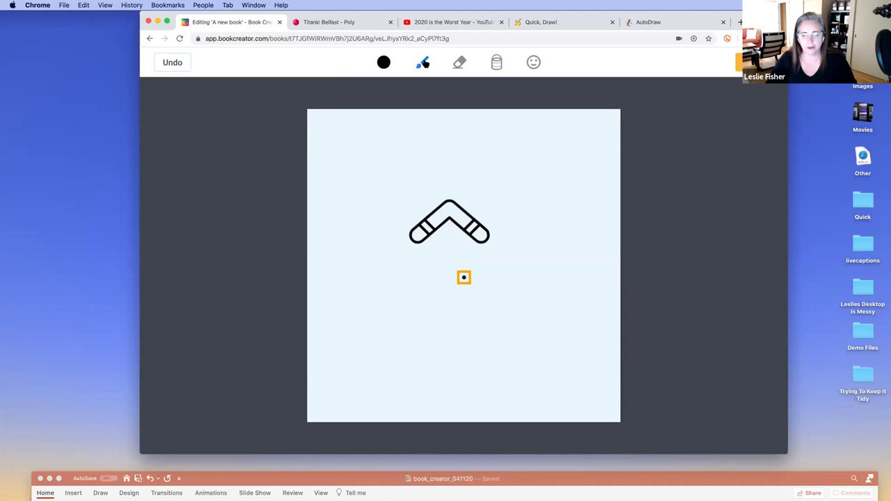
pyautogui.press('Tab')
pyautogui.press('Tab')
pyautogui.press('Tab')
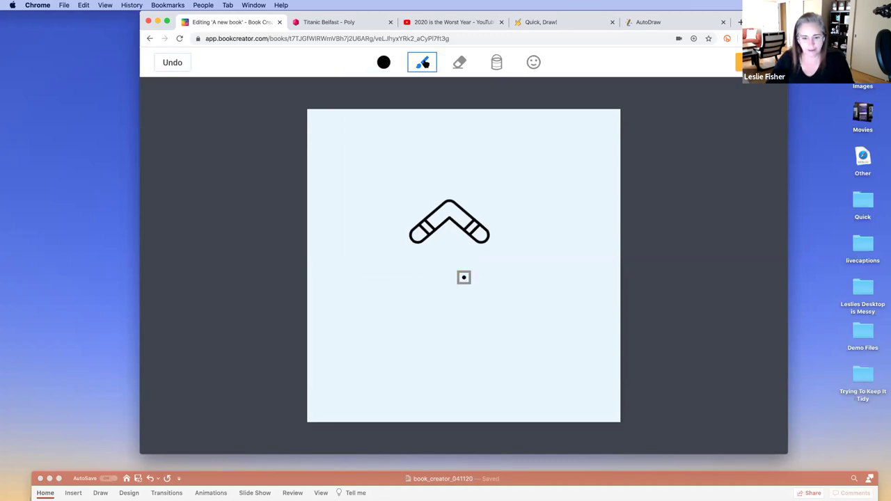
# - Place black dots around the boomerang, draw a stair-stepped black line along its right side by keyboard and finish the drawing
pyautogui.click(424, 63)
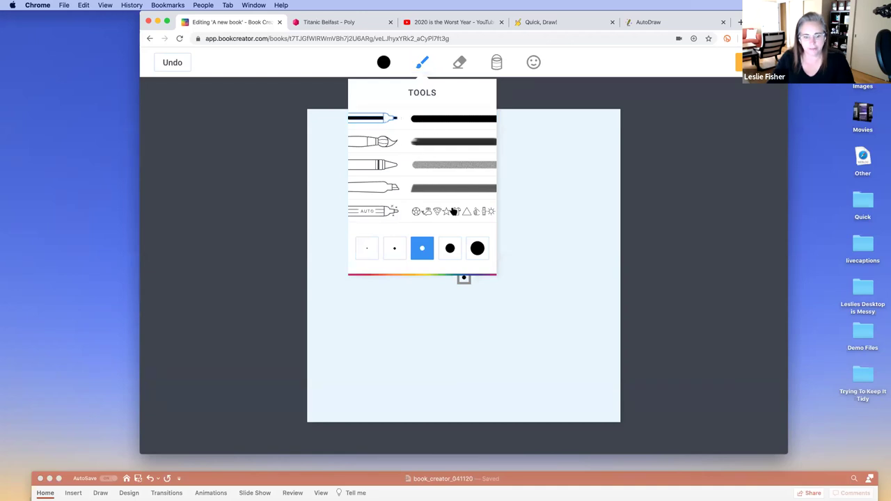
pyautogui.click(374, 211)
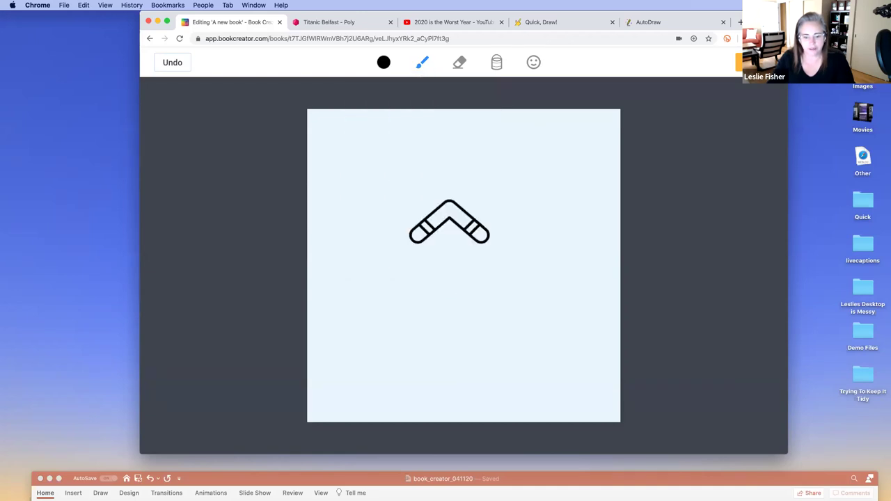
pyautogui.click(361, 169)
pyautogui.click(363, 186)
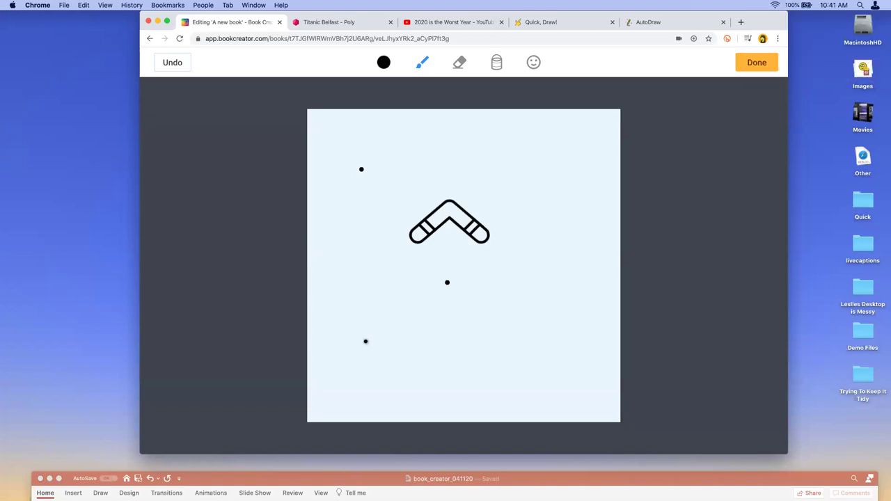
pyautogui.click(365, 341)
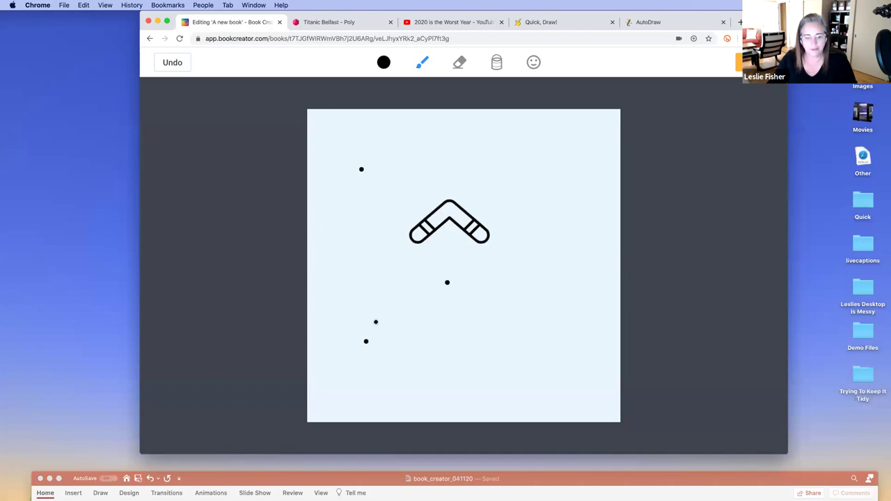
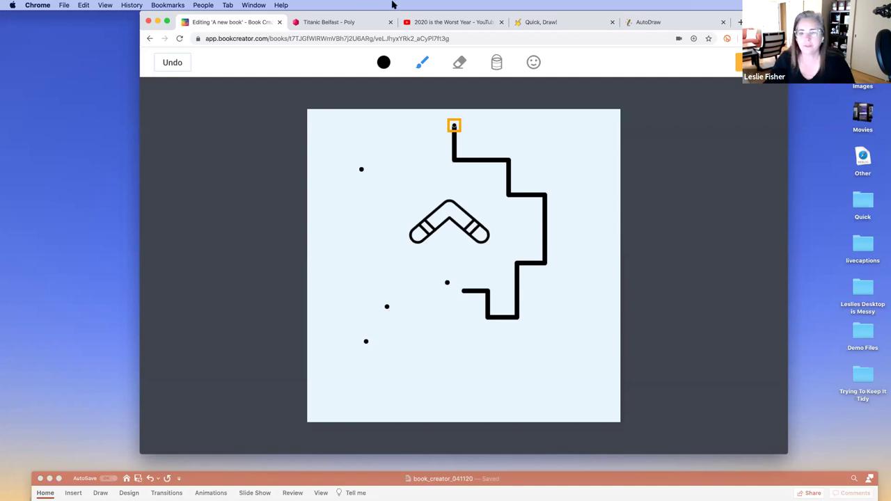
pyautogui.click(740, 62)
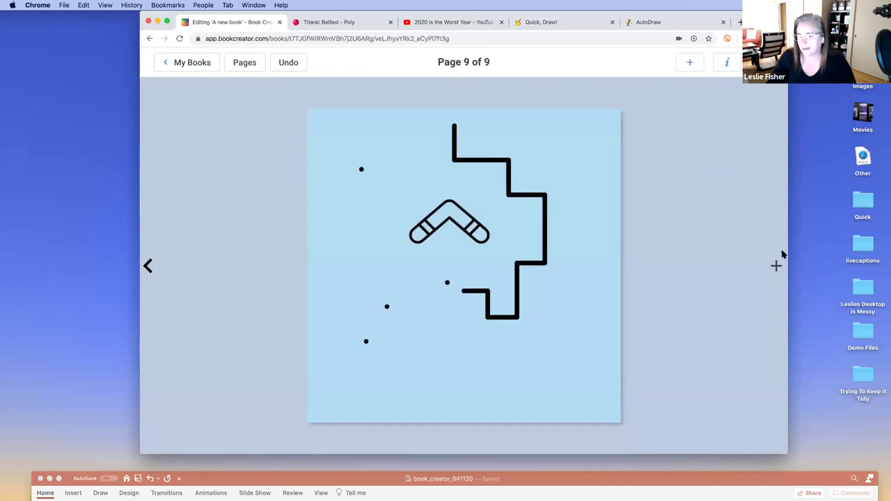
# - Add page 10 and dictate a paragraph starting "Hello everyone so now I'm not typing" into a new text box in English (United States)
pyautogui.click(777, 266)
pyautogui.click(691, 63)
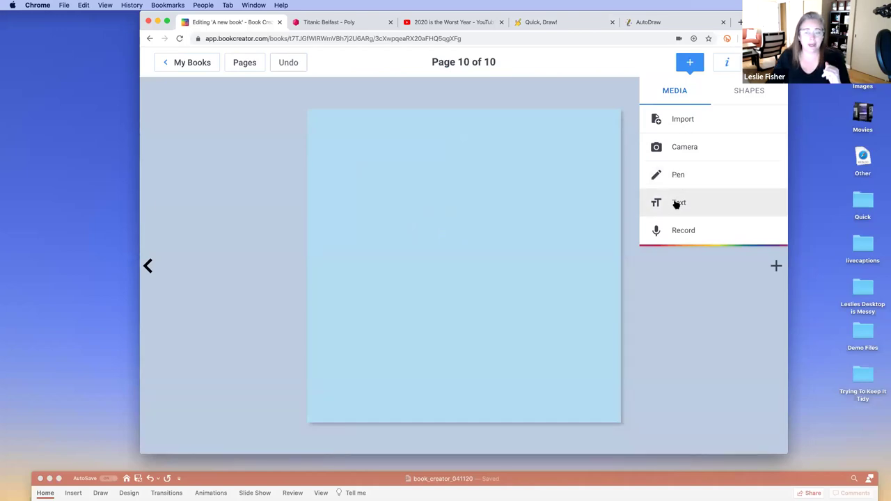
pyautogui.click(676, 203)
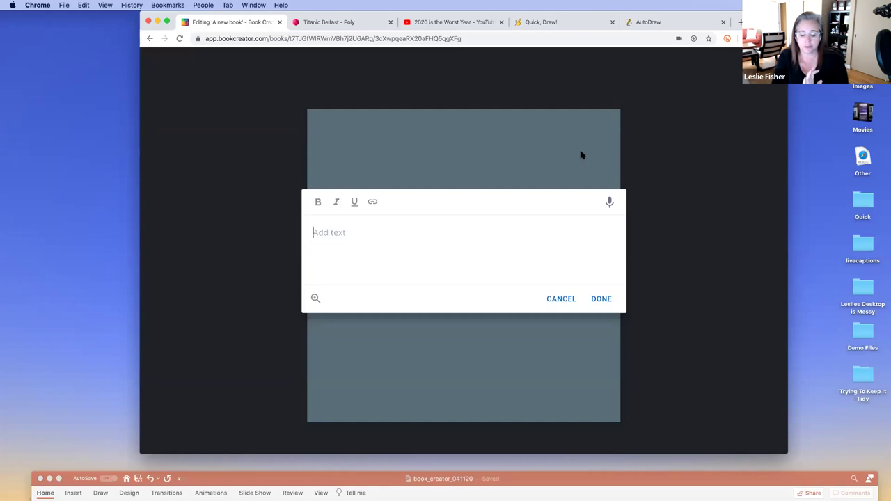
pyautogui.click(610, 202)
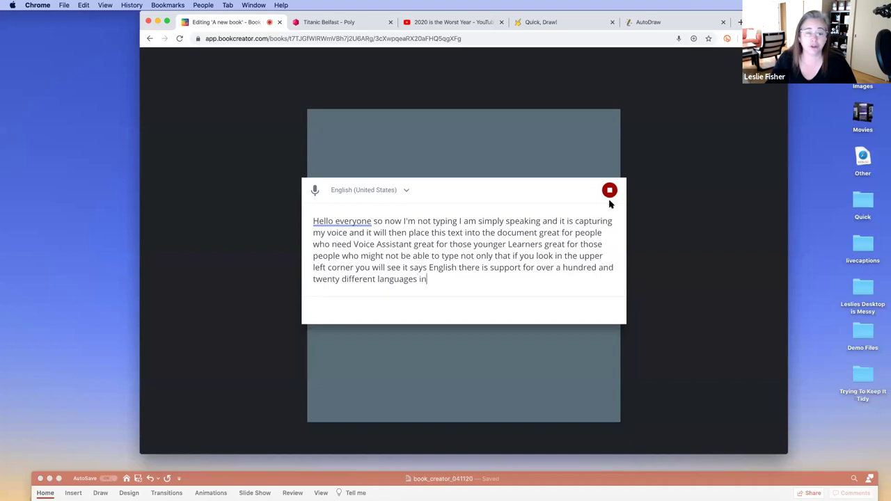
pyautogui.click(610, 190)
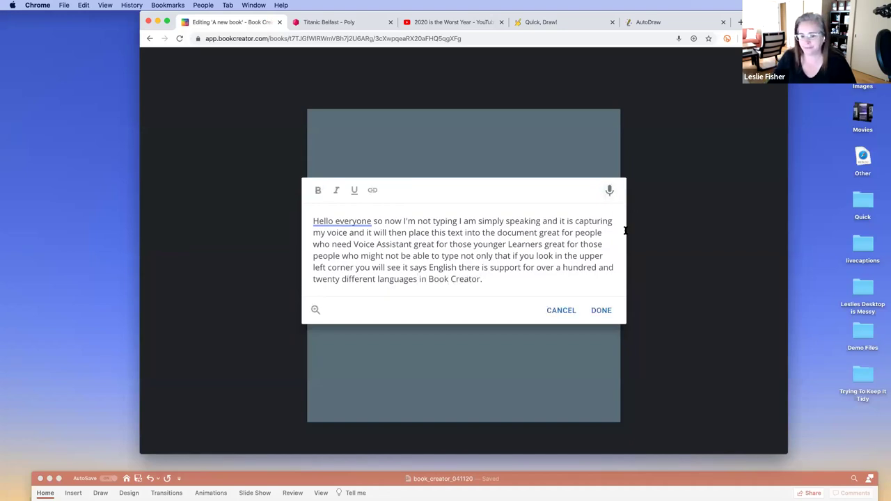
pyautogui.click(602, 310)
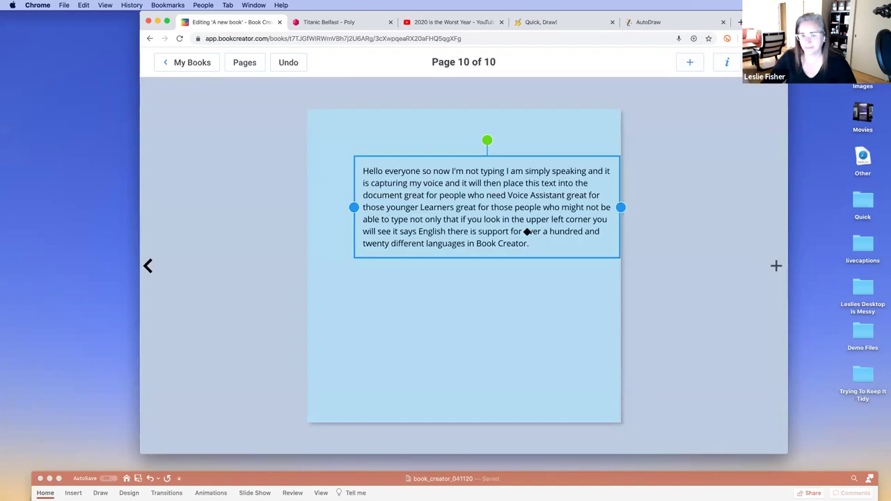
# - Move the dictated text box towards the page's upper left and widen it across most of the page
pyautogui.moveTo(455, 156); pyautogui.dragTo(424, 146)
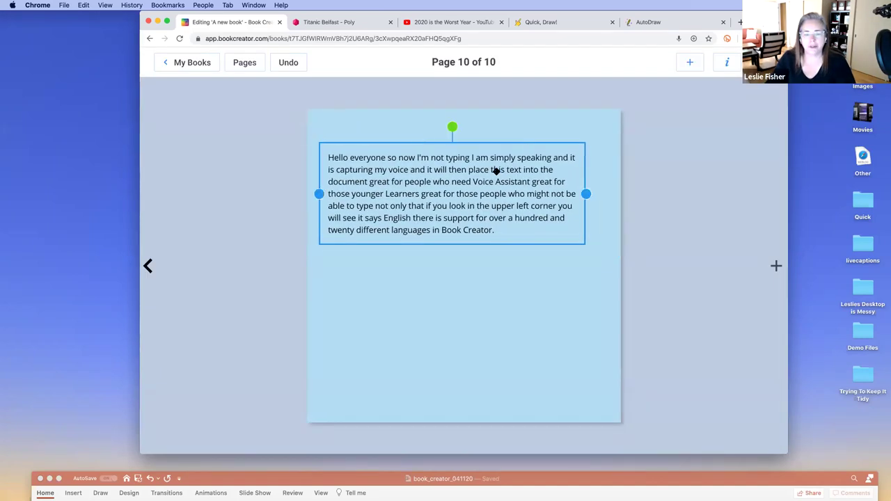
pyautogui.moveTo(589, 197); pyautogui.dragTo(610, 194)
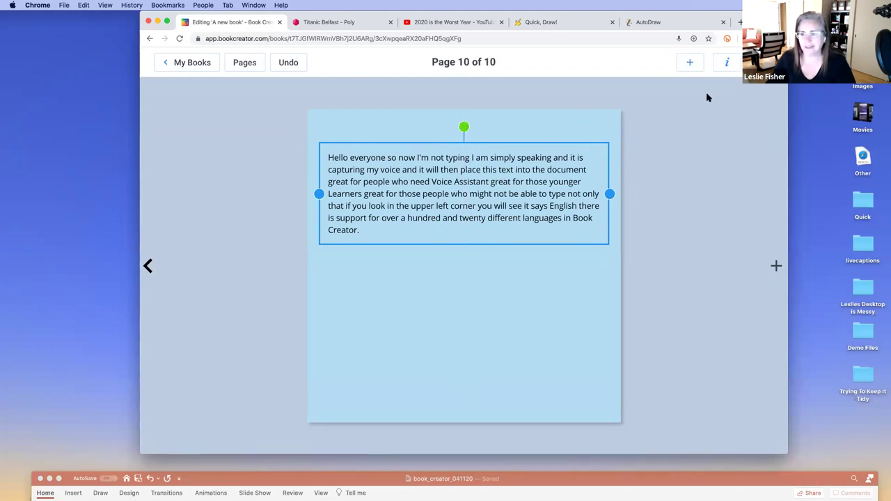
# - Look over the text box's formatting options and text editor, and move the box up to x 25 px, y 49 px
pyautogui.click(730, 62)
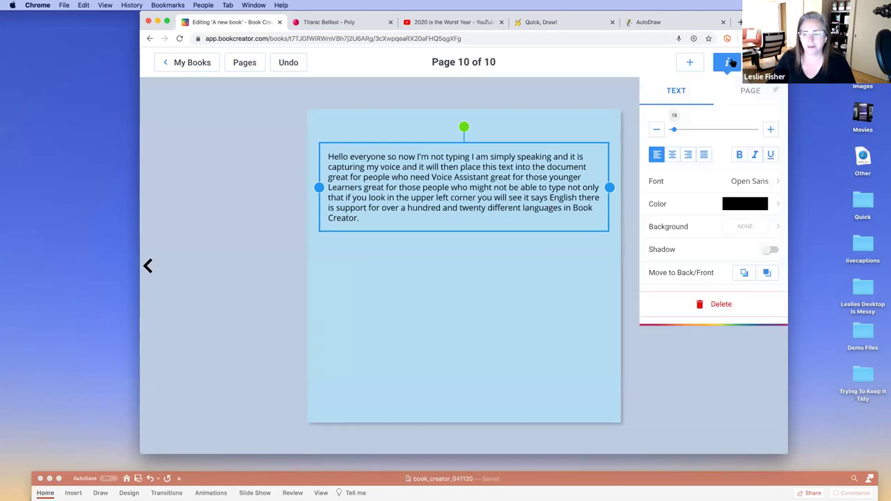
pyautogui.doubleClick(498, 198)
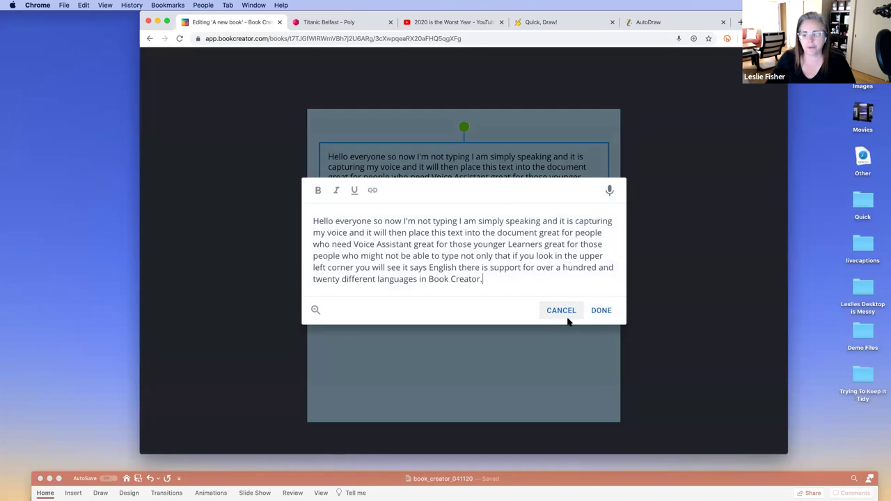
pyautogui.click(562, 311)
pyautogui.click(729, 63)
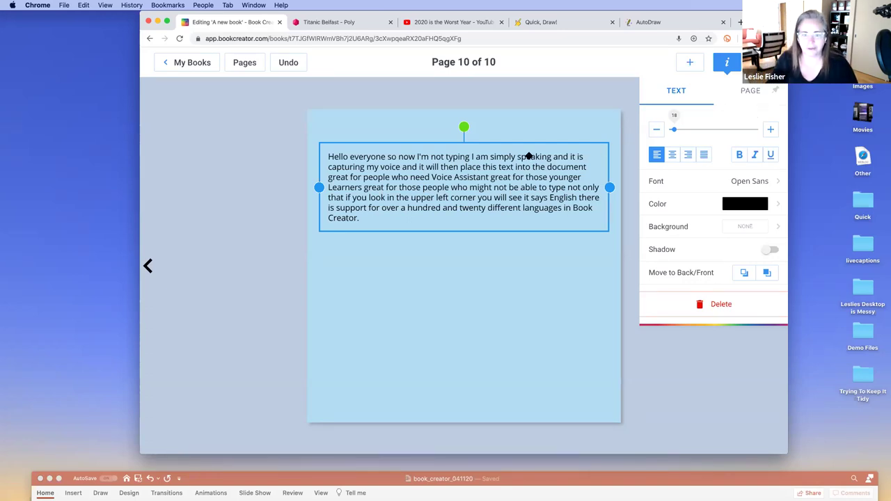
pyautogui.click(727, 62)
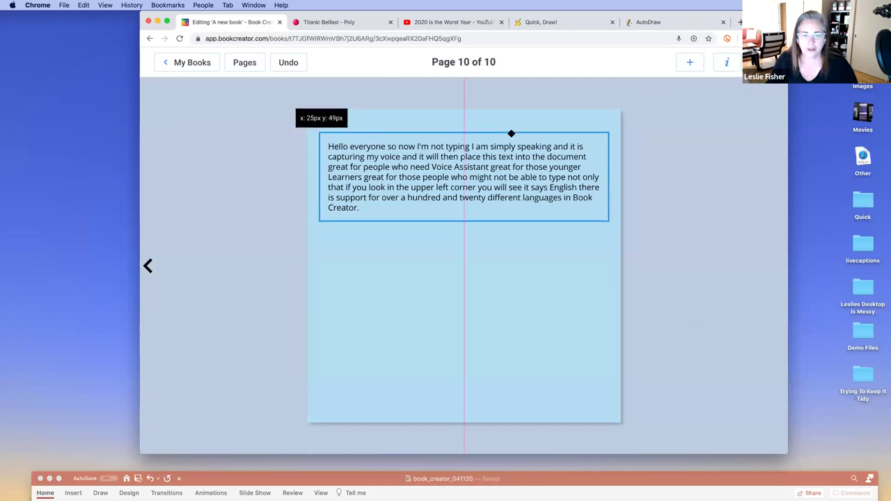
# - Dictate a second text box while opening the dictation language choices, place it below the first paragraph and delete it
pyautogui.click(690, 63)
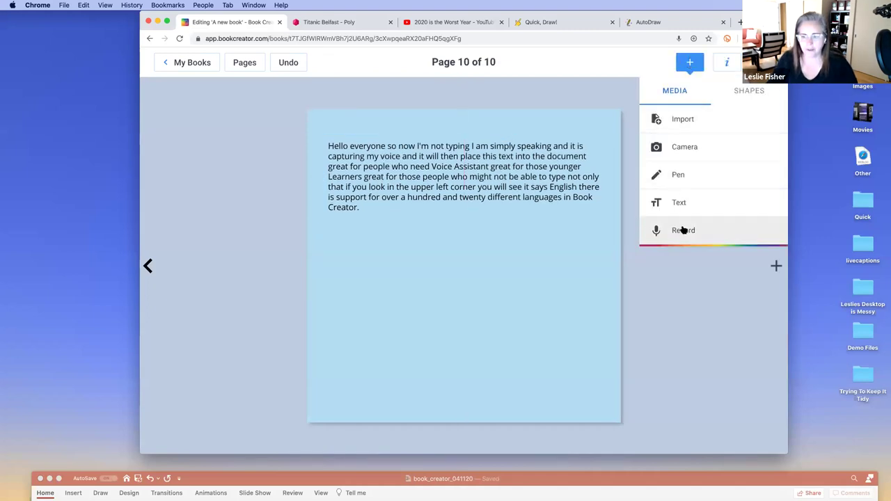
pyautogui.click(679, 204)
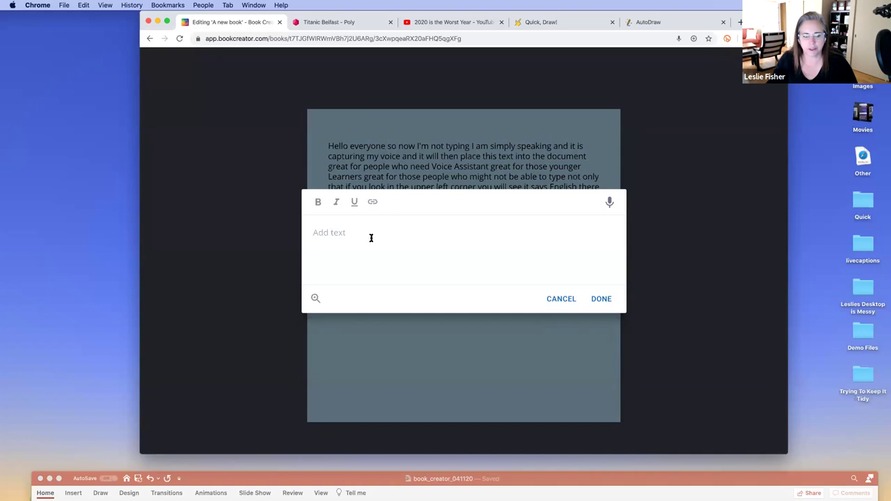
pyautogui.click(609, 202)
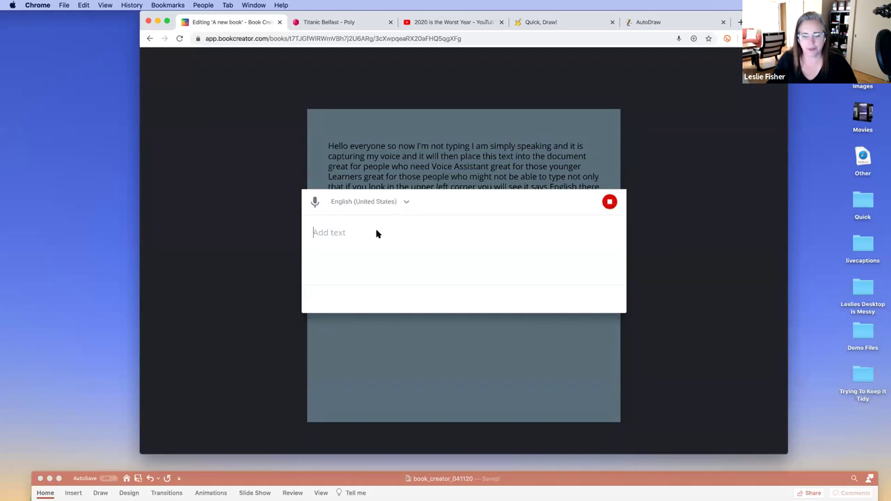
pyautogui.click(406, 203)
pyautogui.click(406, 203)
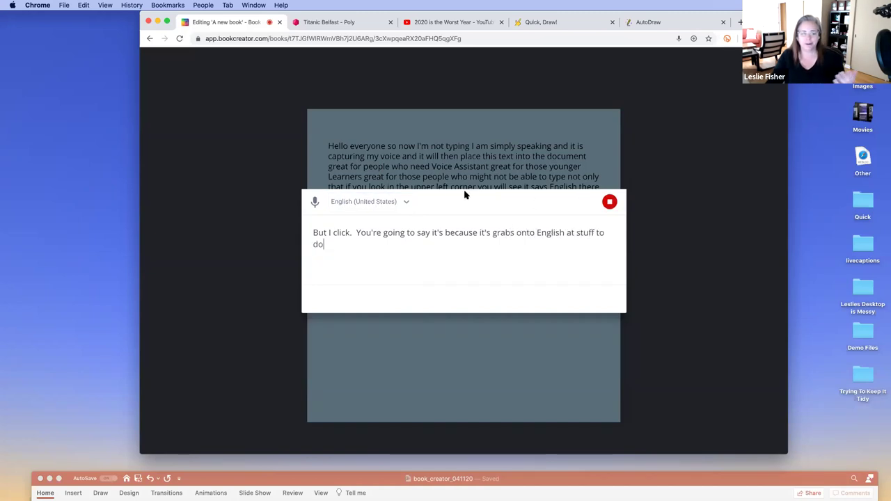
pyautogui.click(609, 202)
pyautogui.click(602, 299)
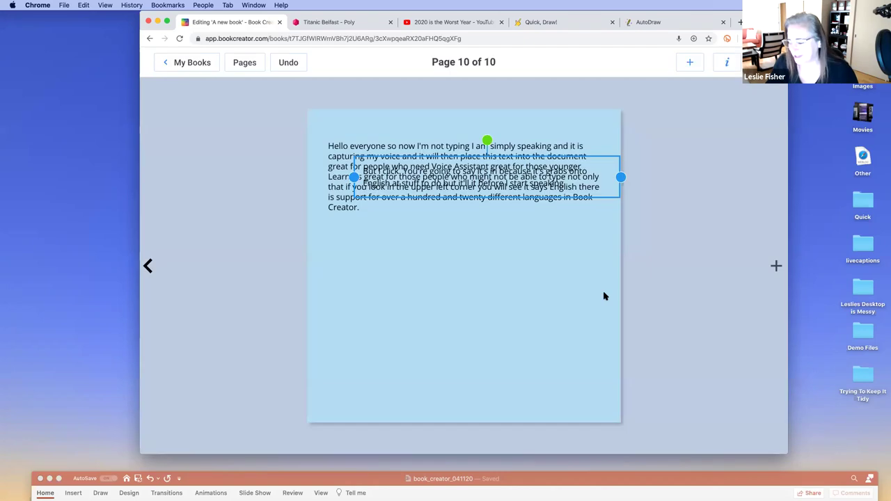
pyautogui.moveTo(501, 182); pyautogui.dragTo(490, 248)
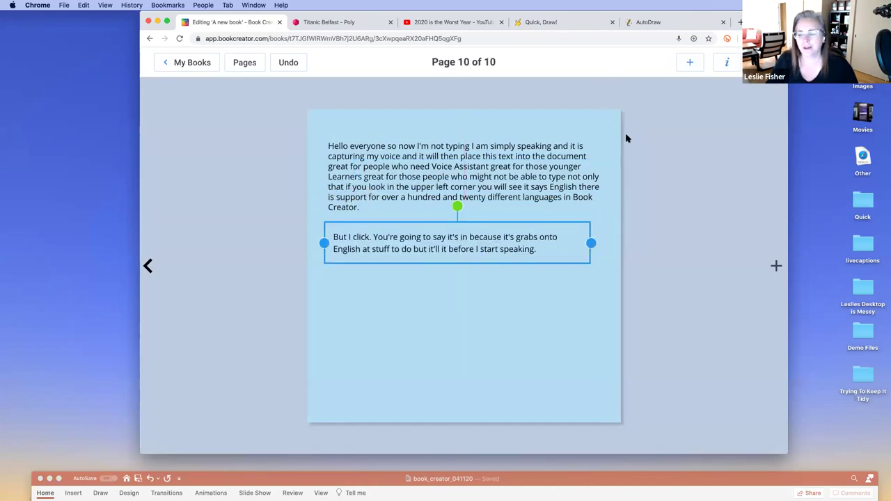
pyautogui.press('Delete')
# - Record a voice clip of about 11 seconds and use the recording on page 10
pyautogui.click(690, 62)
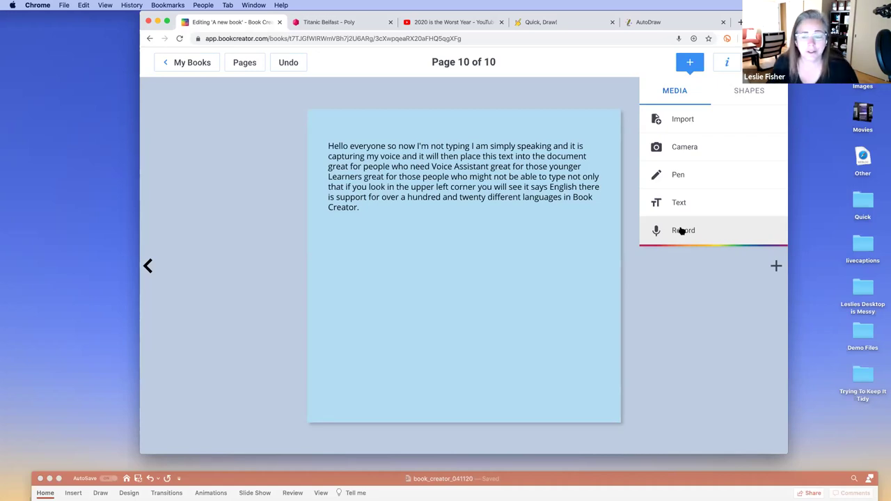
pyautogui.click(682, 231)
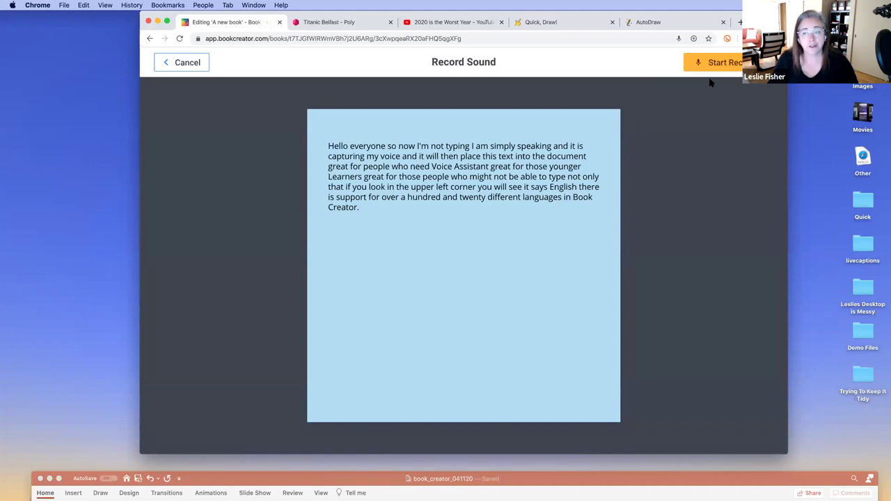
pyautogui.click(731, 62)
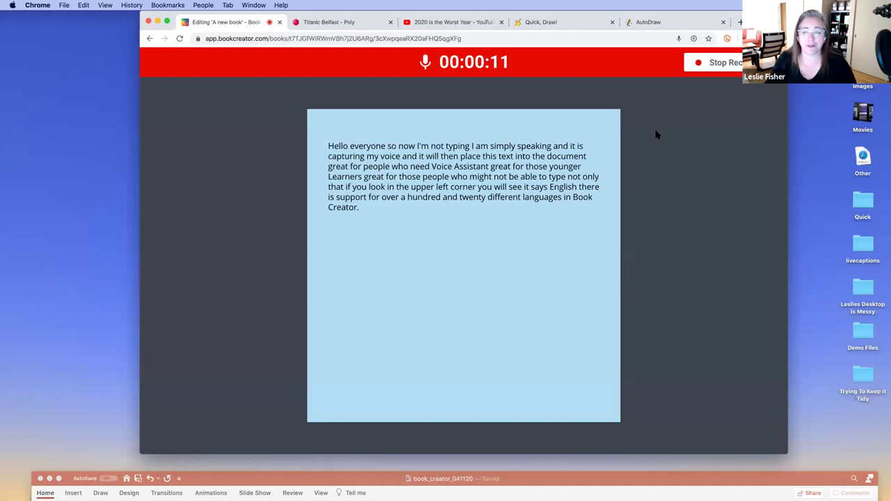
pyautogui.click(721, 63)
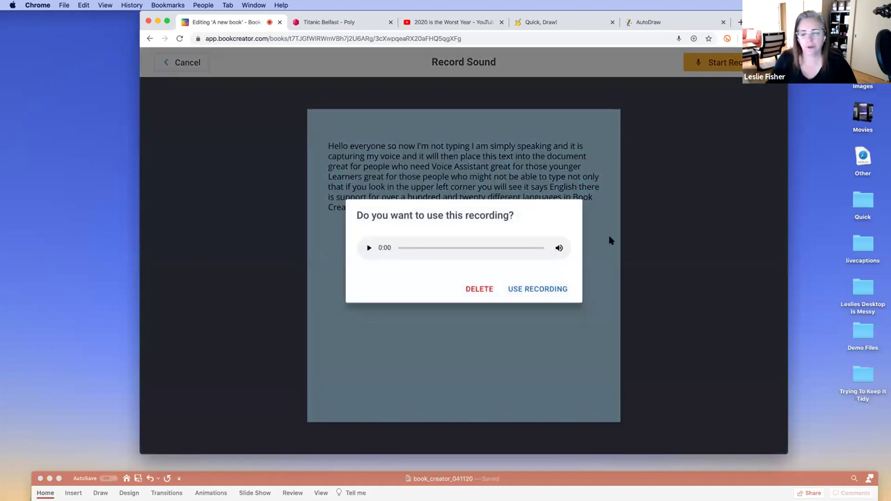
pyautogui.click(529, 289)
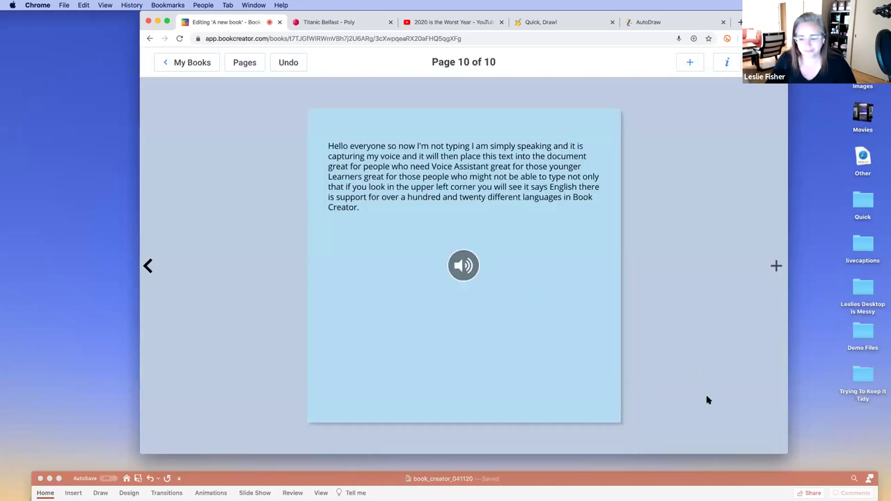
# - Check the sound button's context options, then play the recording briefly and stop it
pyautogui.click(465, 266)
pyautogui.click(466, 268)
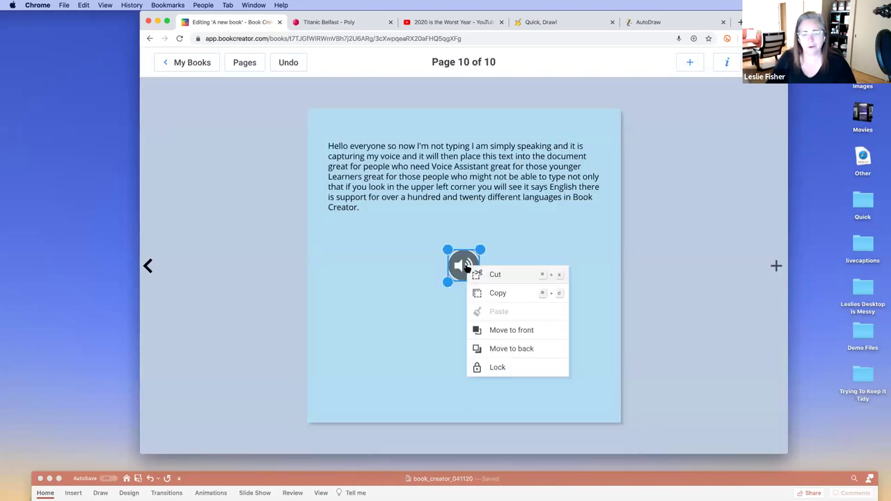
pyautogui.click(489, 261)
pyautogui.click(471, 266)
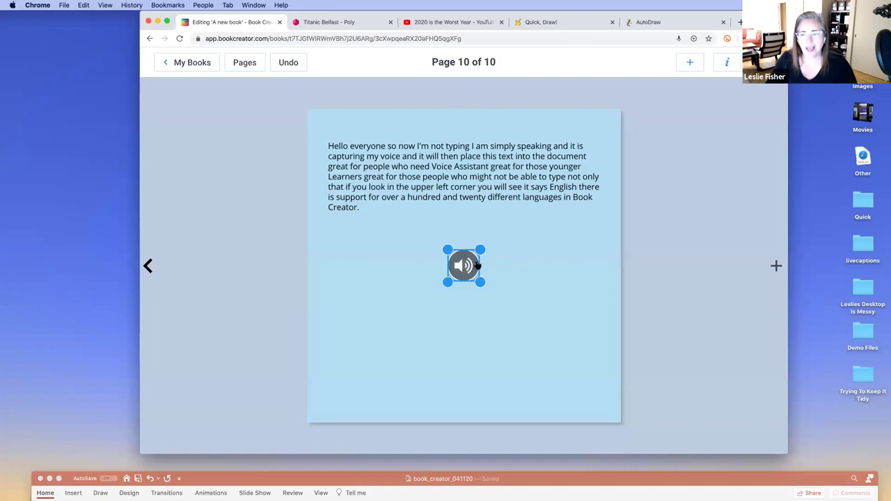
pyautogui.click(463, 268)
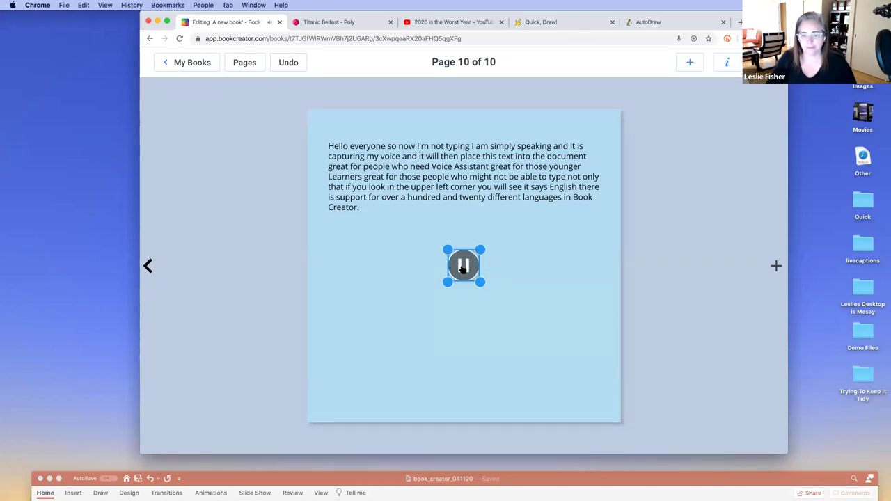
pyautogui.click(464, 268)
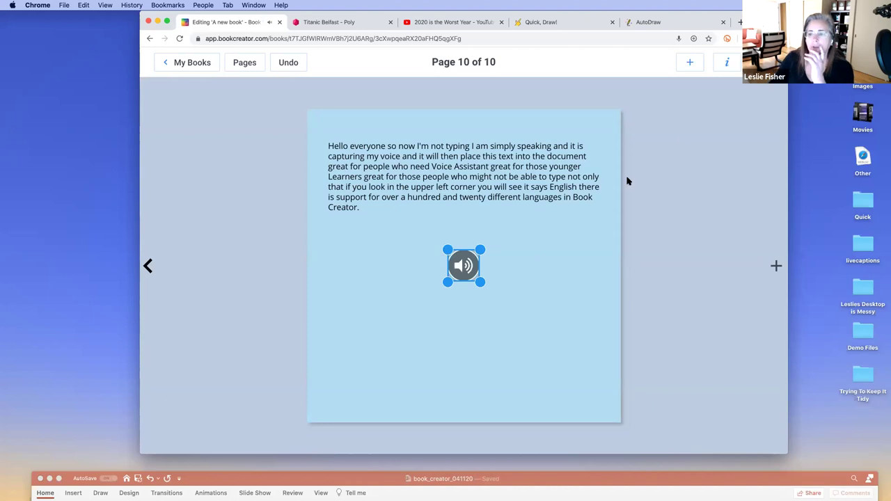
# - Enlarge the sound button below the paragraph
pyautogui.click(728, 64)
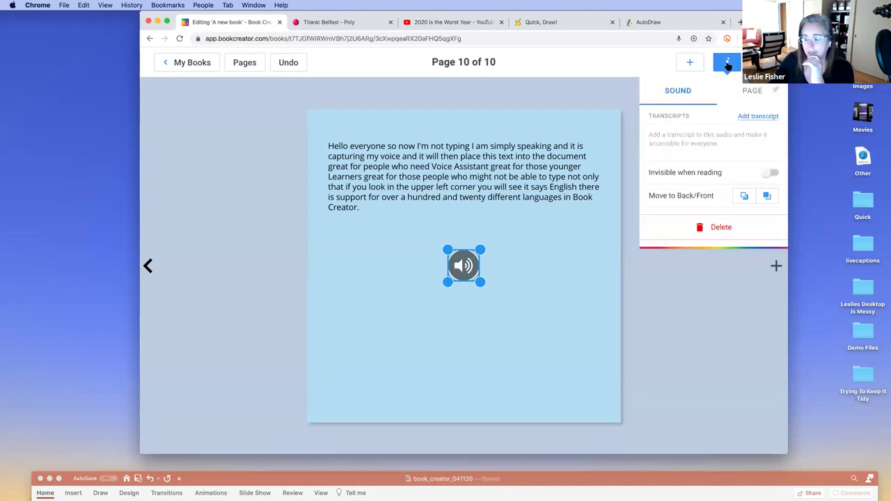
pyautogui.moveTo(447, 282); pyautogui.dragTo(475, 263)
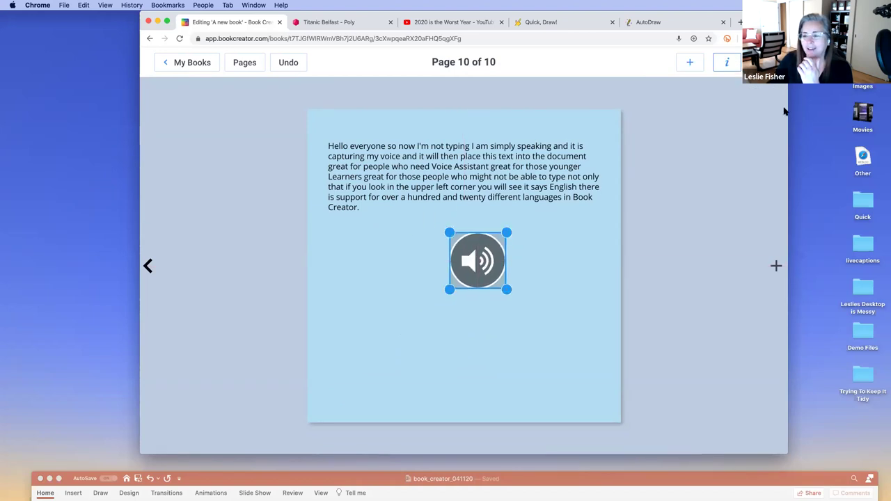
# - Generate an automatic English (United States) transcript for the sound and centre its button on the page
pyautogui.click(727, 62)
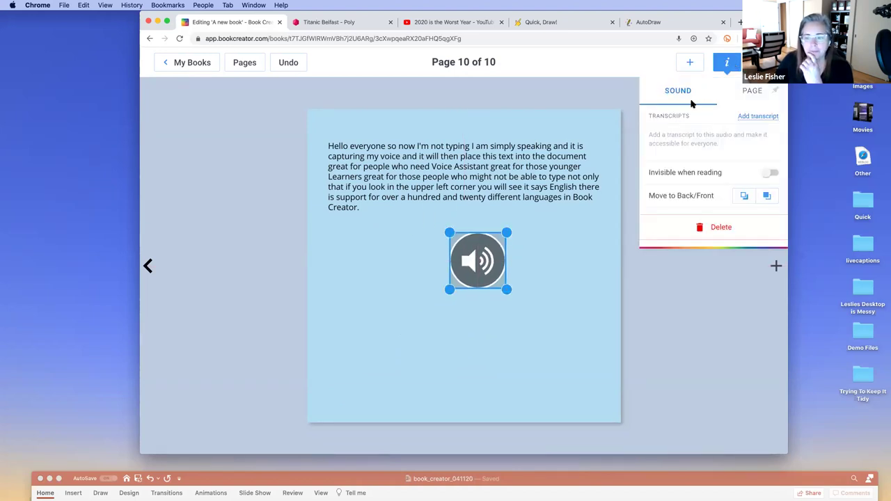
pyautogui.click(749, 116)
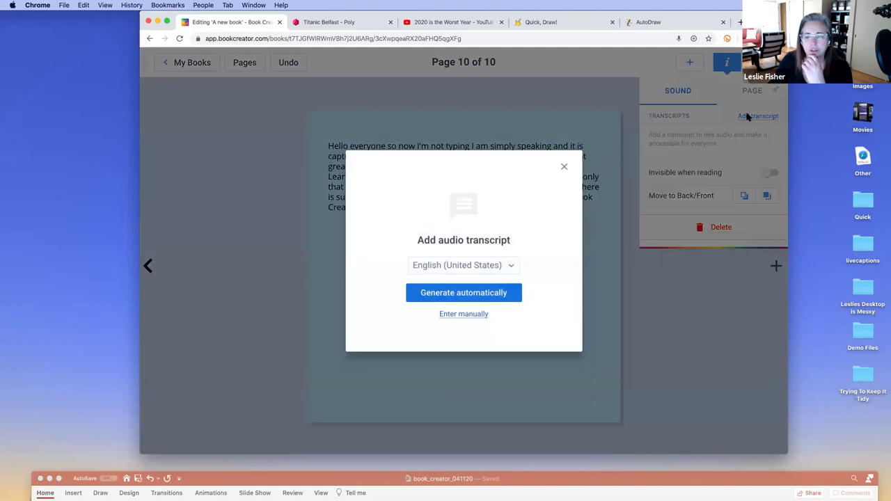
pyautogui.click(478, 292)
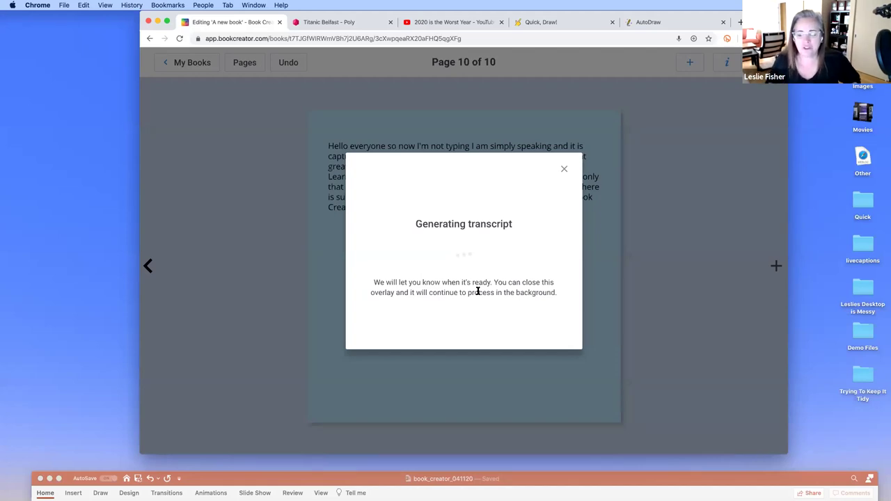
pyautogui.click(565, 170)
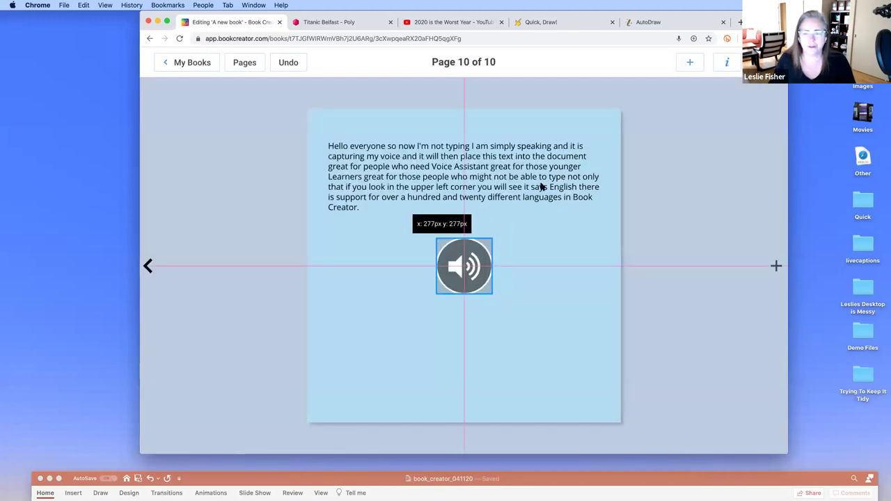
# - Read the sound's generated transcript from its button and reopen the sound's settings
pyautogui.click(729, 63)
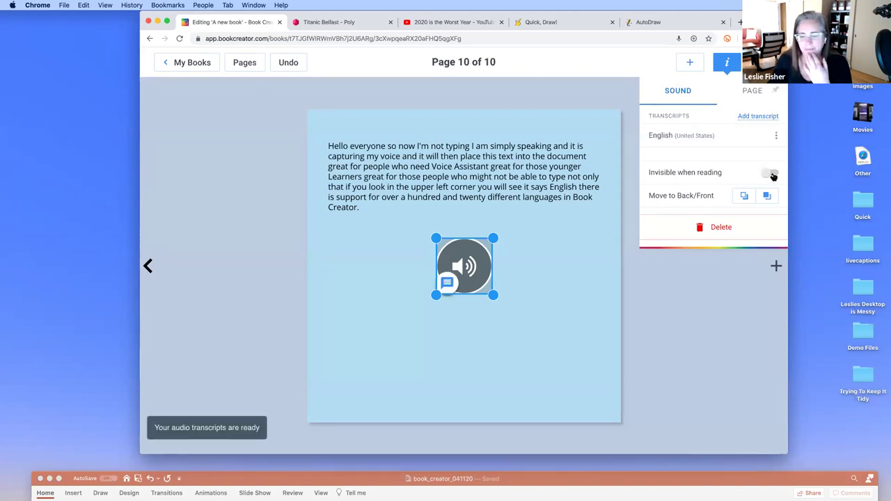
pyautogui.click(446, 284)
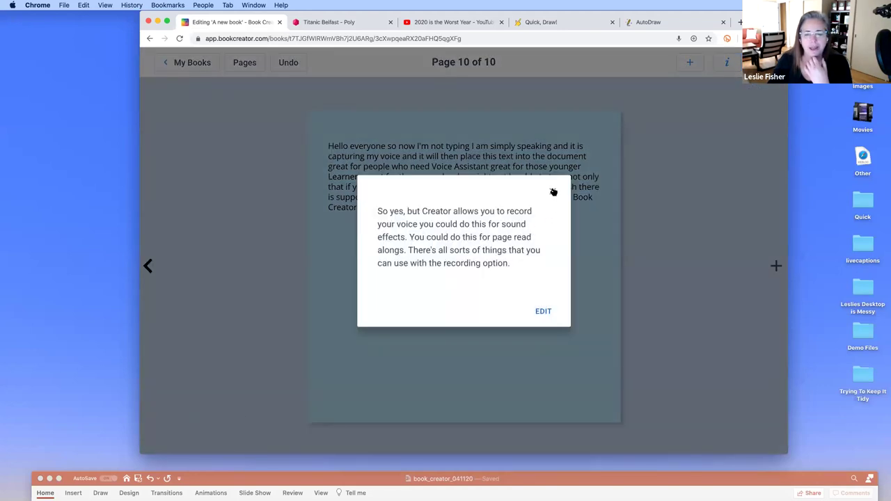
pyautogui.click(553, 191)
pyautogui.click(728, 63)
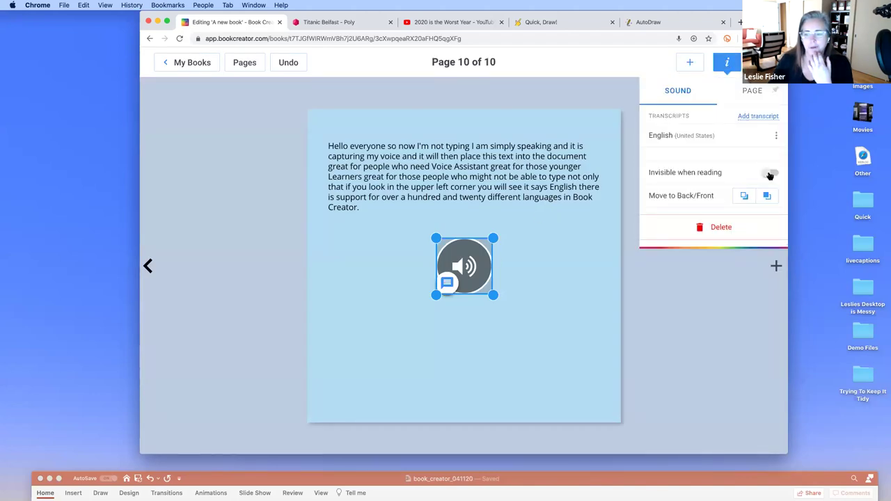
# - Make the sound button below the paragraph invisible when reading
pyautogui.click(770, 174)
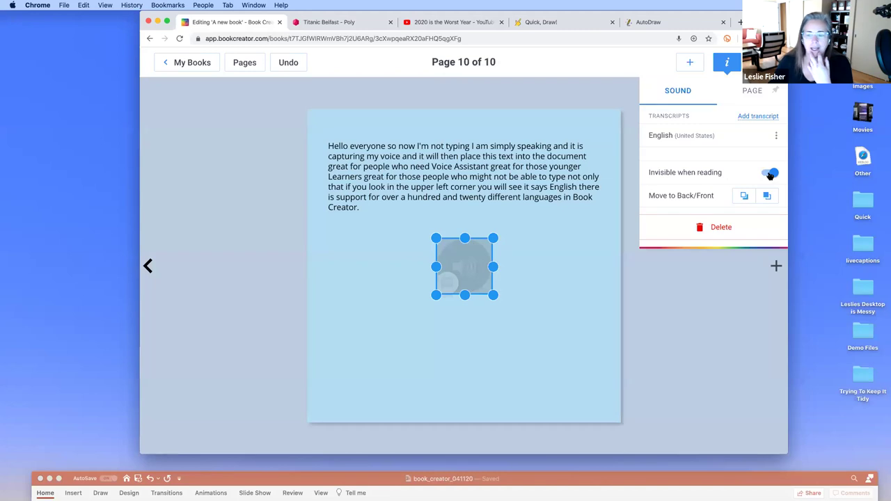
# - Search Google images for "kitten" and import a kitten picture onto page 10
pyautogui.click(690, 63)
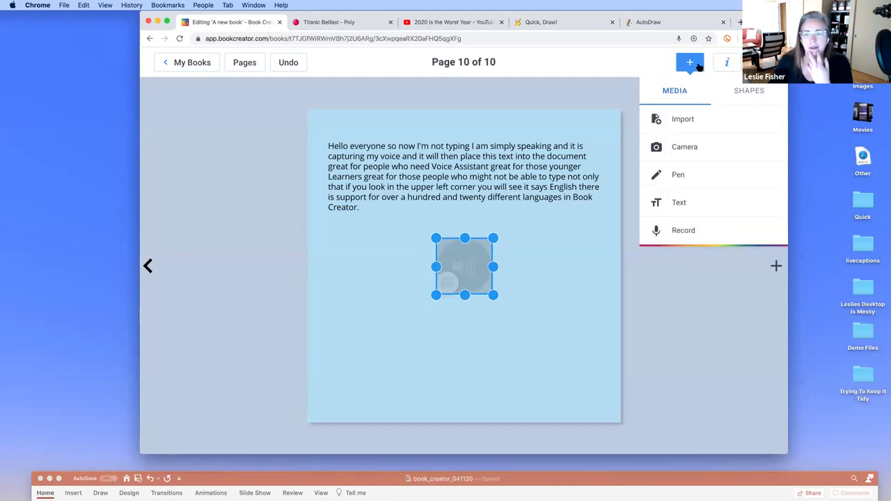
pyautogui.click(689, 130)
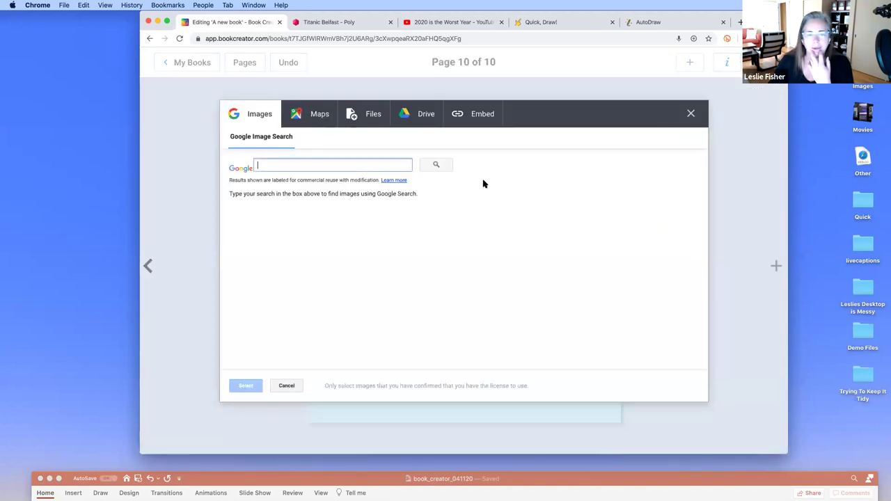
pyautogui.click(325, 162)
pyautogui.write('kitt')
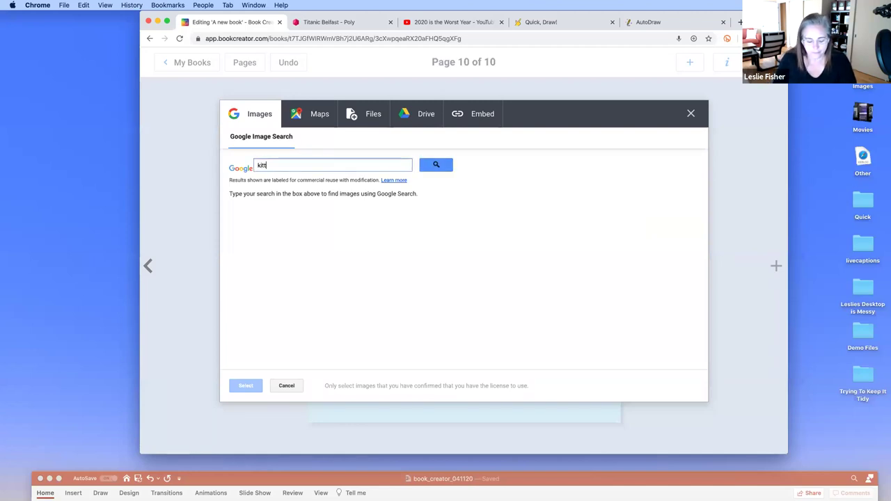
pyautogui.write('en')
pyautogui.click(435, 165)
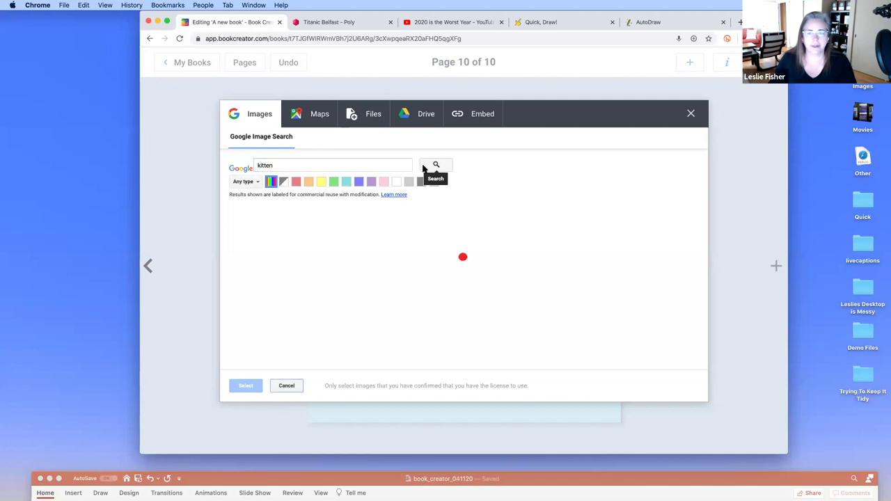
pyautogui.click(259, 240)
pyautogui.click(337, 240)
pyautogui.click(245, 387)
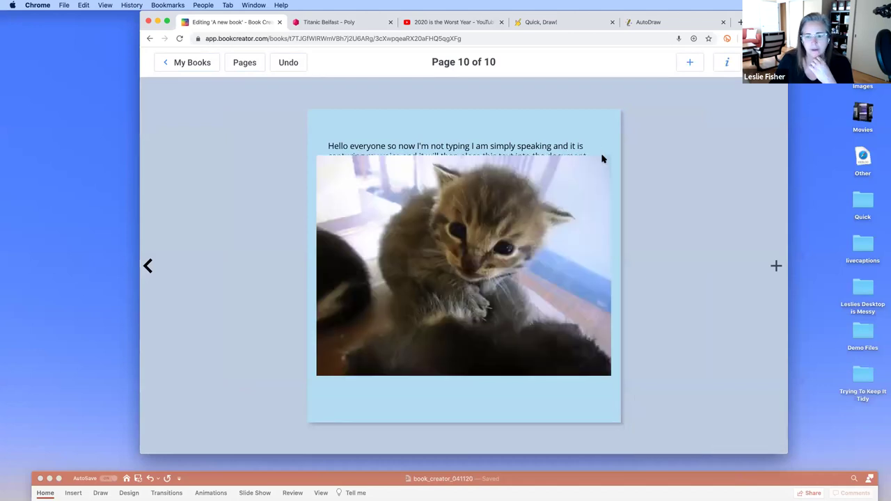
# - Shrink the kitten picture to fit below the paragraph and move it to the back
pyautogui.click(606, 167)
pyautogui.moveTo(612, 157); pyautogui.dragTo(508, 239)
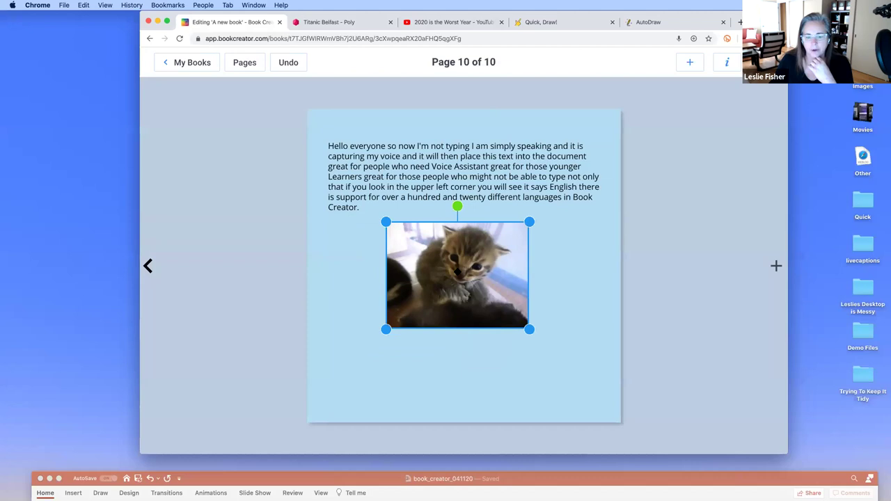
pyautogui.click(473, 385)
pyautogui.click(508, 269)
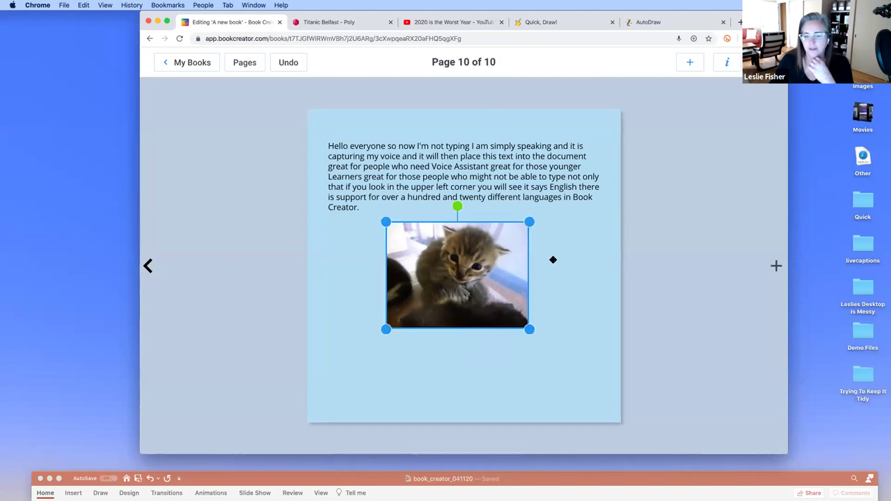
pyautogui.rightClick(474, 266)
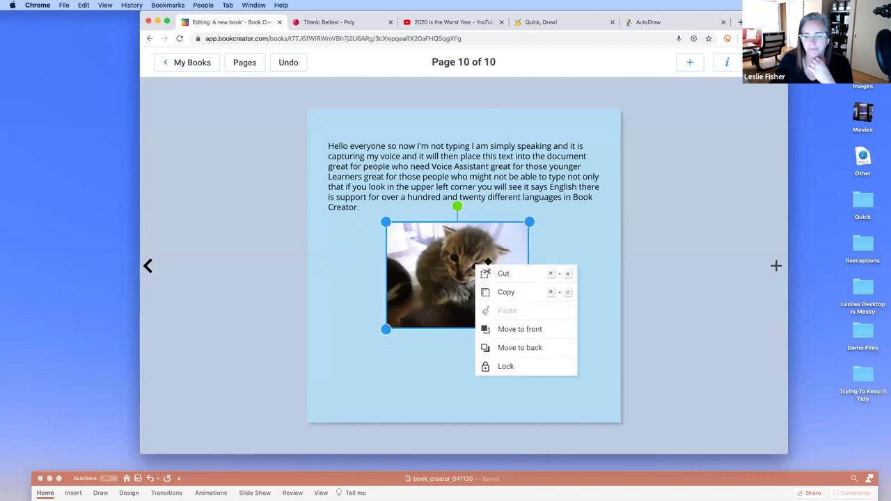
pyautogui.click(517, 348)
# - Stretch the invisible sound button so that it covers the whole kitten picture
pyautogui.click(464, 272)
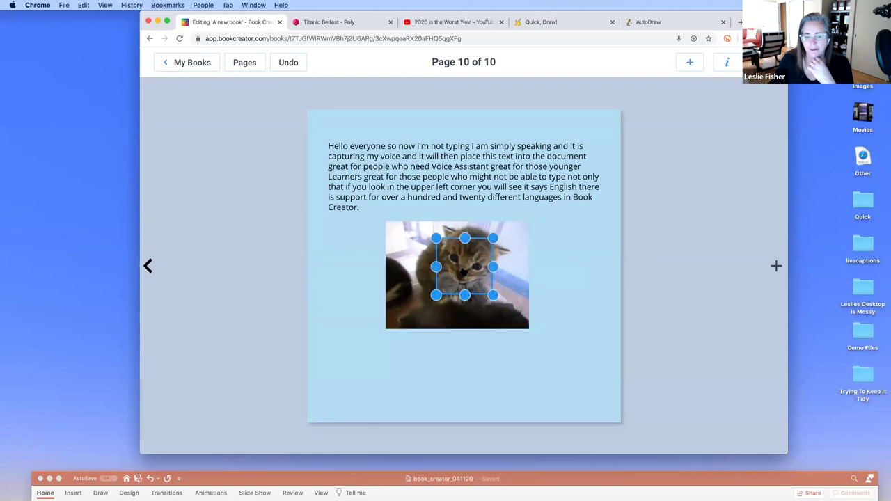
pyautogui.moveTo(436, 294); pyautogui.dragTo(388, 325)
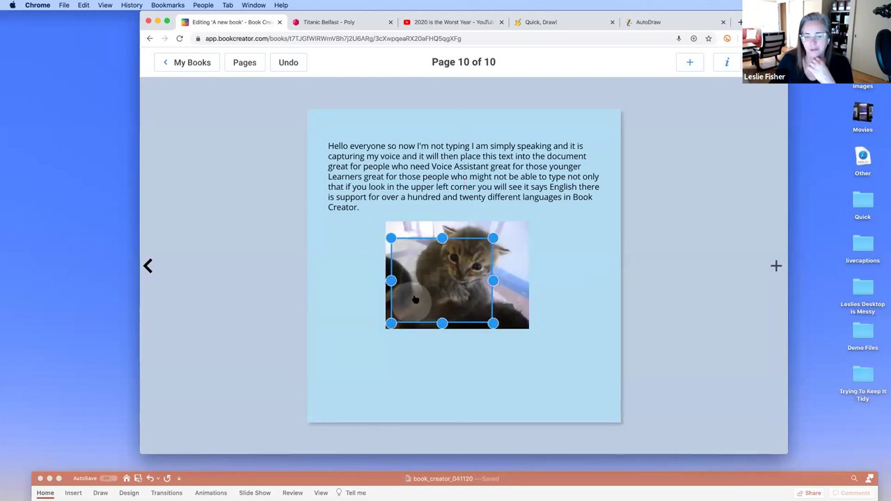
pyautogui.moveTo(493, 230); pyautogui.dragTo(531, 221)
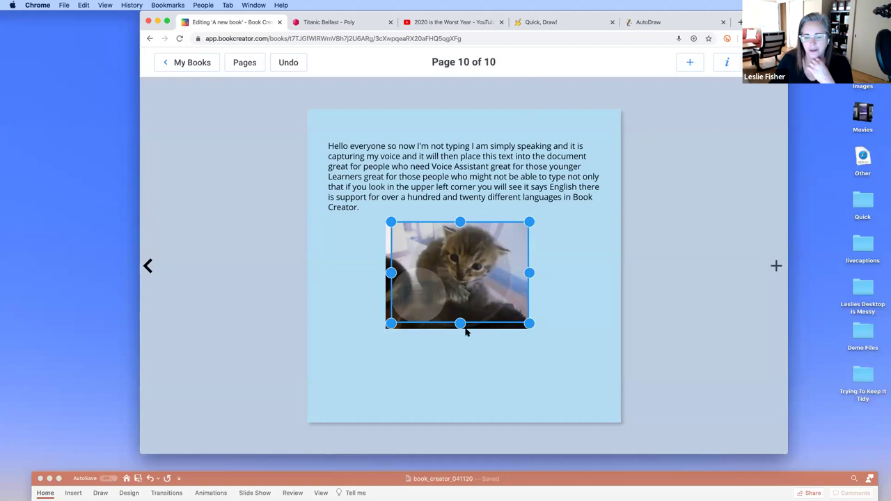
pyautogui.moveTo(457, 324); pyautogui.dragTo(457, 330)
pyautogui.moveTo(390, 330); pyautogui.dragTo(386, 330)
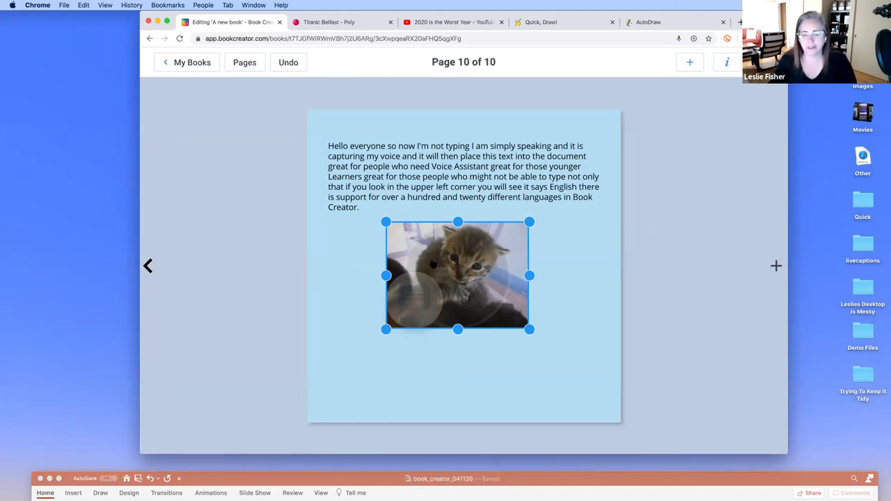
pyautogui.moveTo(466, 268)
pyautogui.mouseDown()
pyautogui.moveTo(471, 310)
pyautogui.moveTo(478, 262)
pyautogui.mouseUp()
pyautogui.rightClick(478, 262)
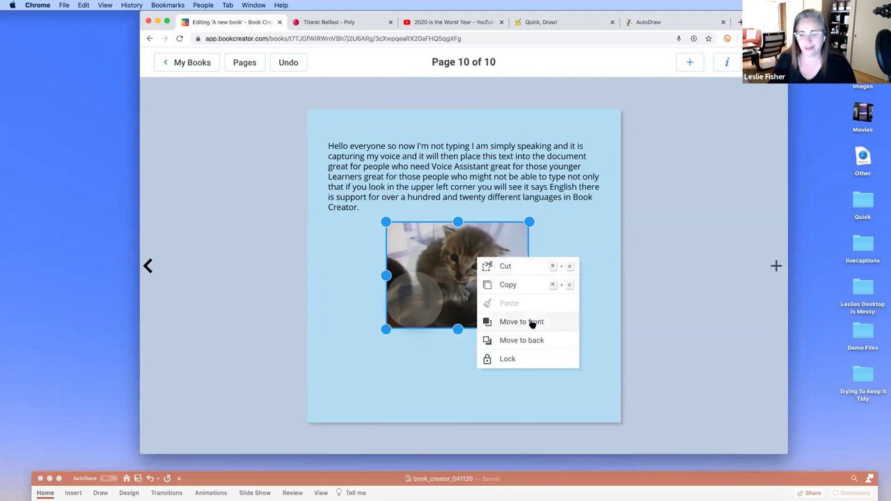
pyautogui.click(551, 251)
pyautogui.moveTo(480, 257); pyautogui.dragTo(417, 259)
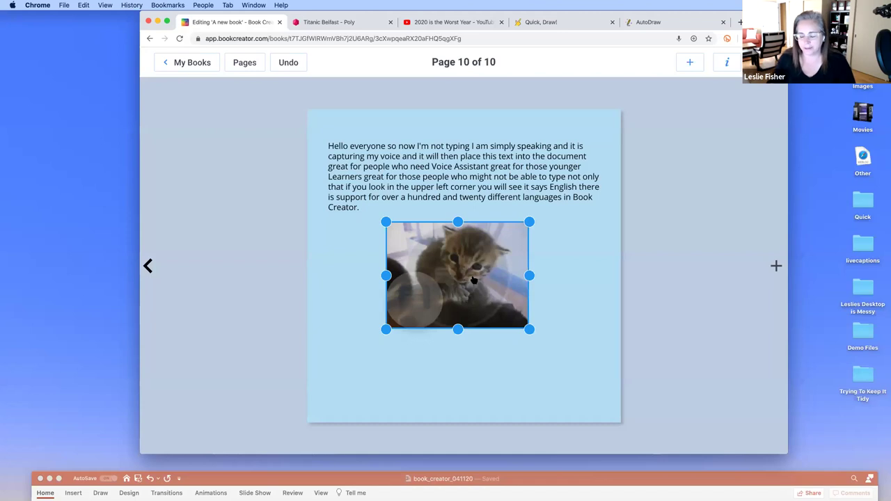
pyautogui.click(692, 63)
pyautogui.click(692, 63)
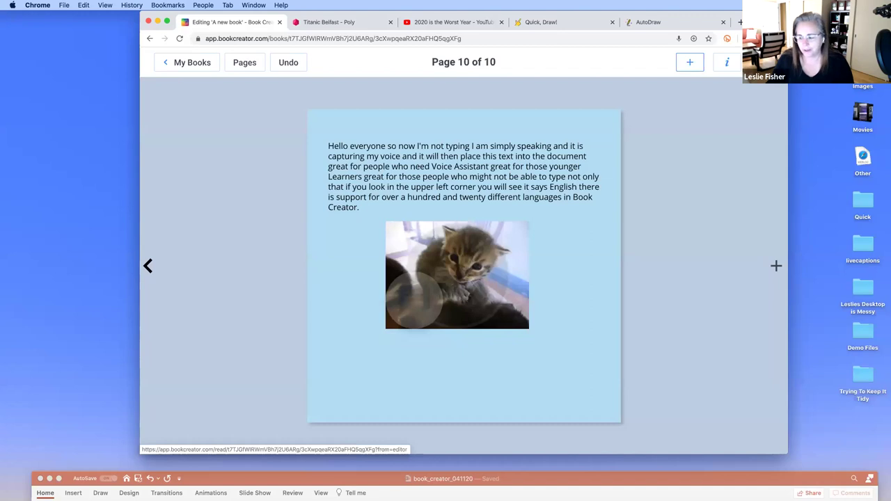
# - Preview the book in reading view, leafing back through the earlier spreads and returning to the last page
pyautogui.click(731, 62)
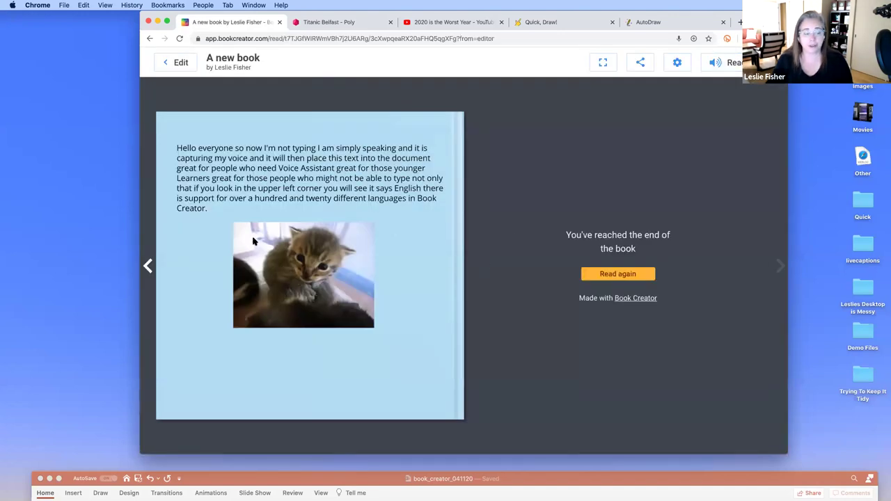
pyautogui.click(148, 267)
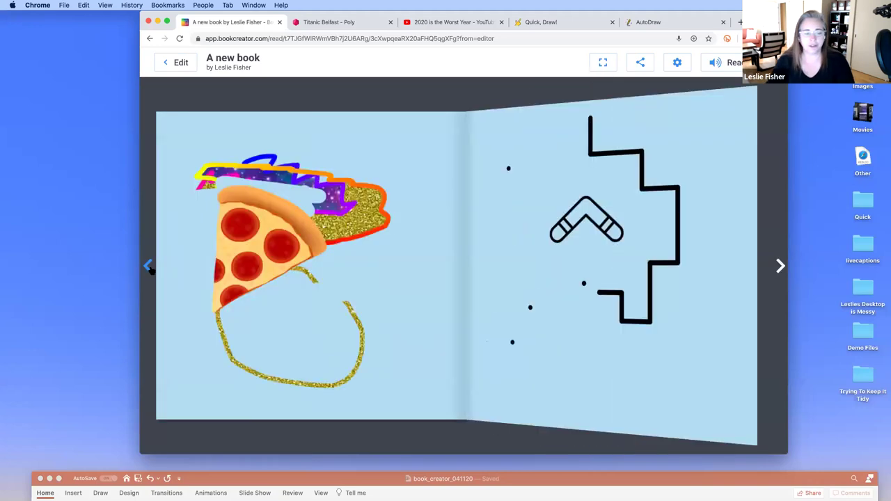
pyautogui.click(148, 266)
pyautogui.click(149, 267)
pyautogui.click(148, 266)
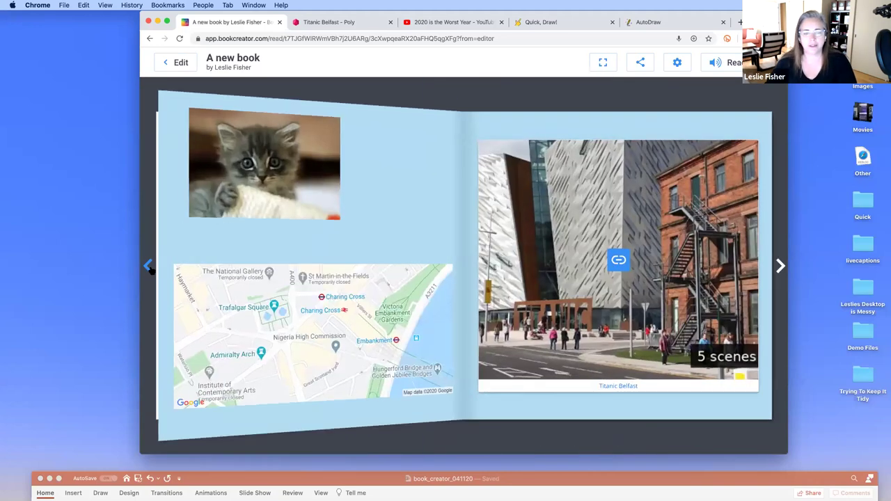
pyautogui.click(148, 267)
pyautogui.press('Right')
pyautogui.press('Right')
pyautogui.press('Right')
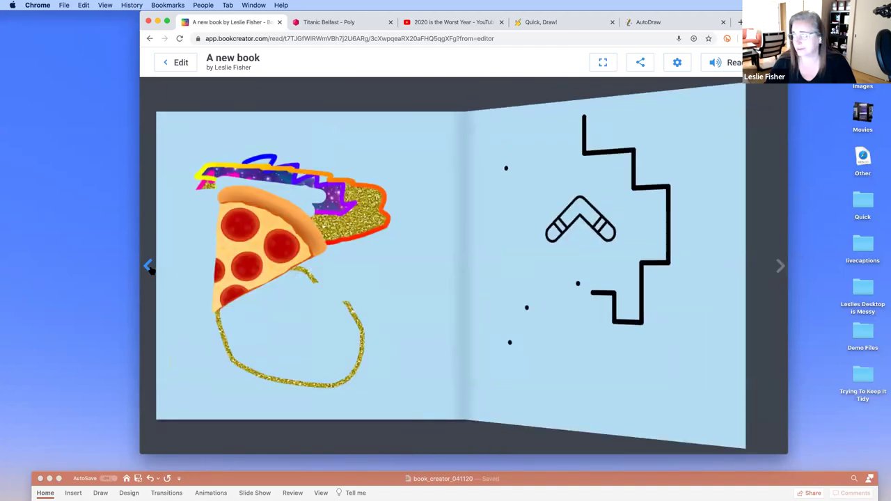
pyautogui.press('Right')
pyautogui.click(148, 266)
pyautogui.click(148, 267)
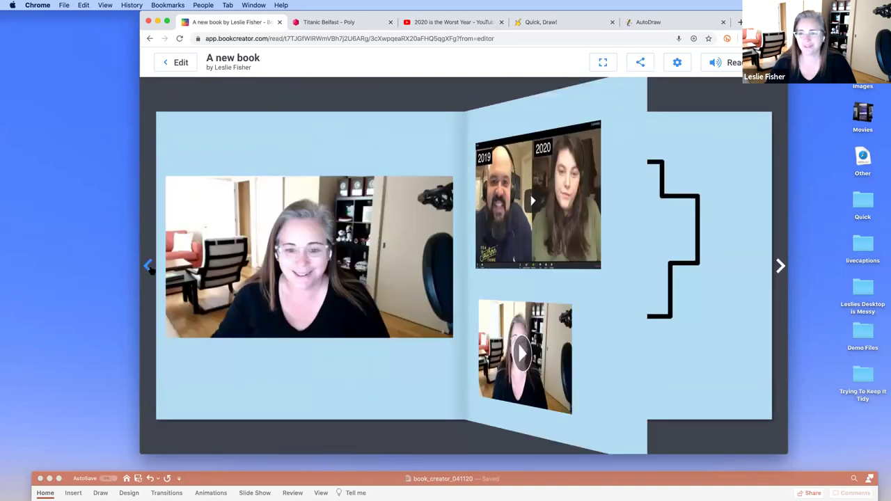
pyautogui.press('Right')
pyautogui.press('Right')
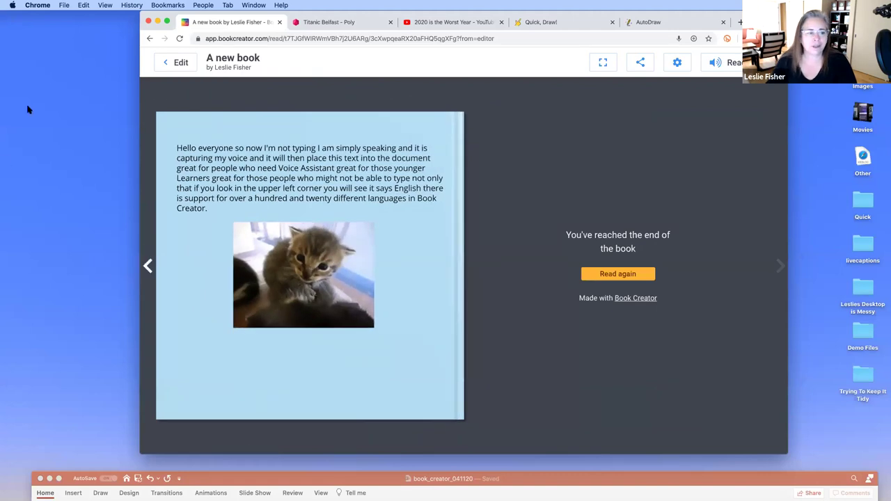
# - Leave and reopen the reading view, then review the options for sharing the book
pyautogui.click(168, 64)
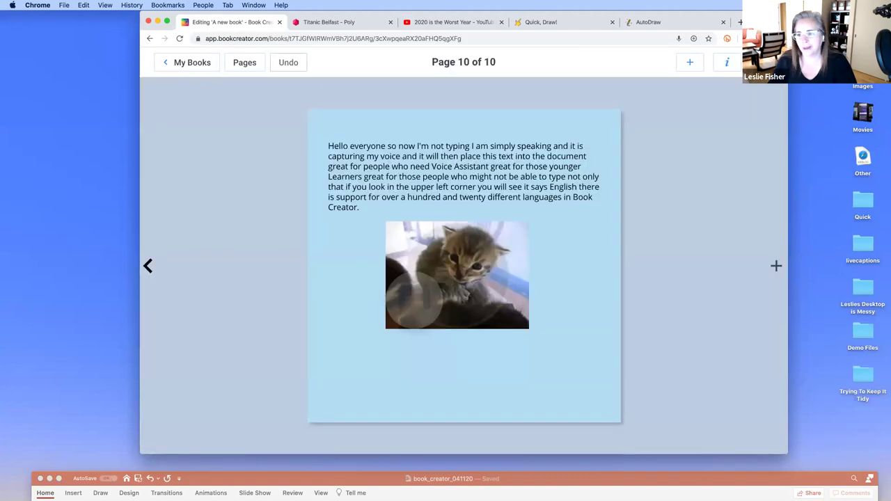
pyautogui.click(760, 62)
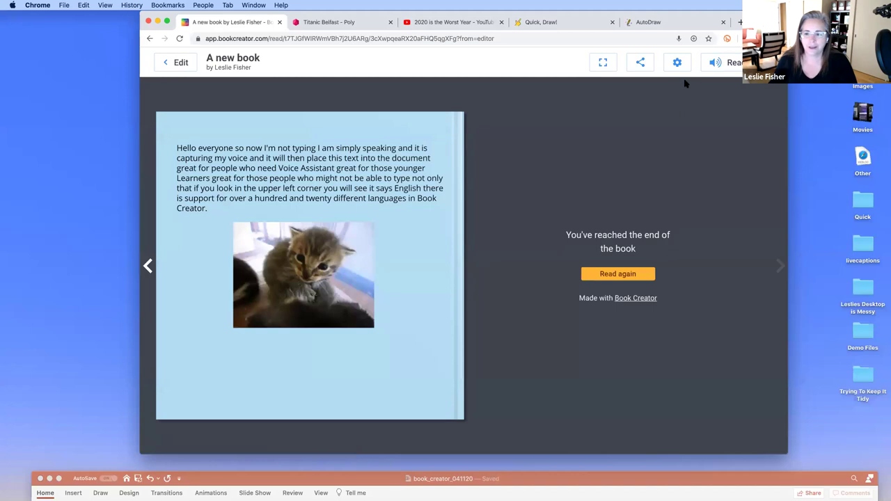
pyautogui.click(636, 64)
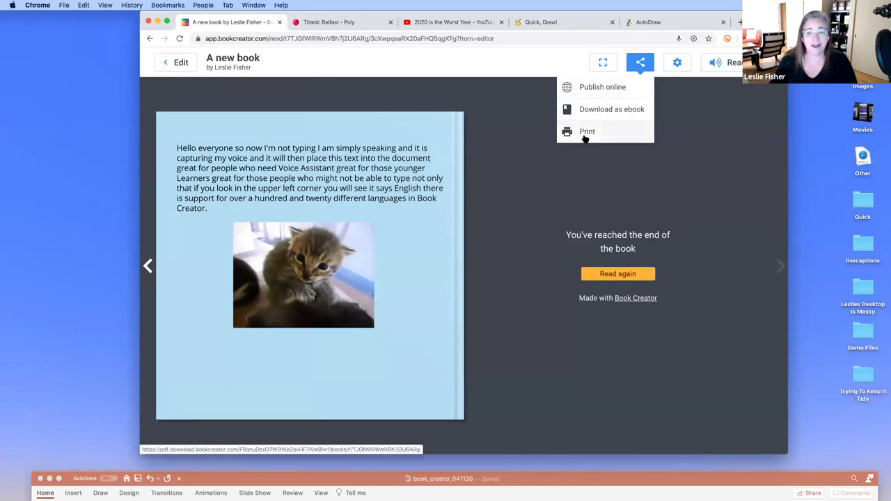
# - Review the display and read-to-me settings, then have the page read aloud briefly and stop it
pyautogui.click(676, 65)
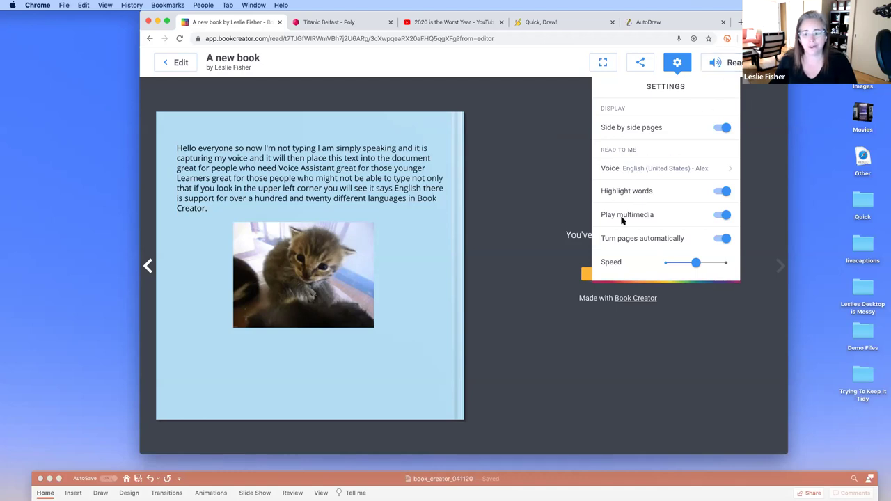
pyautogui.click(730, 65)
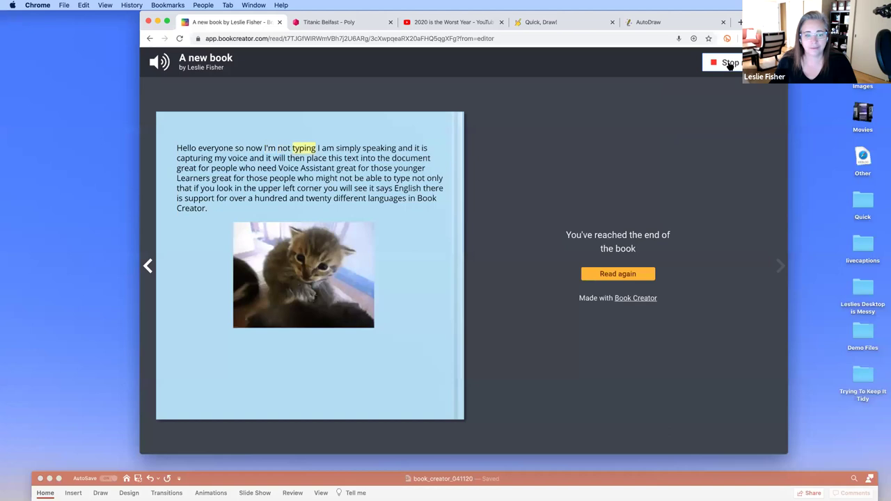
pyautogui.click(730, 65)
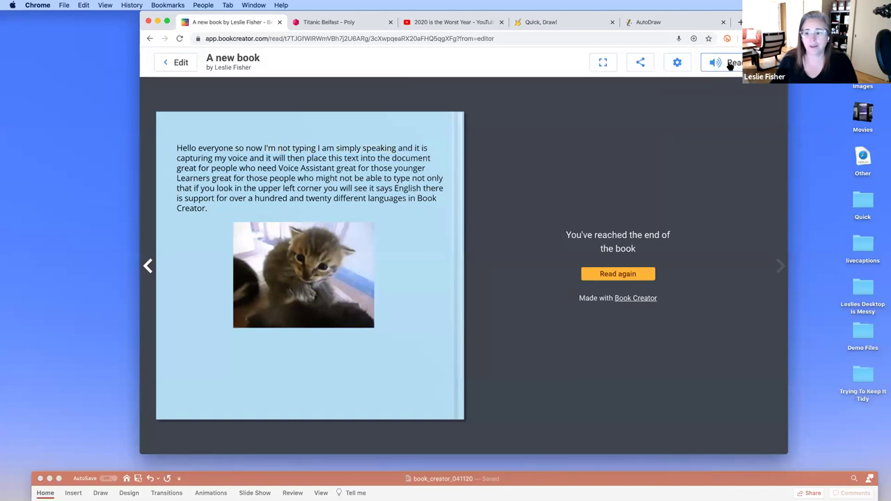
# - Browse the languages available for the read-to-me voice and close the settings without changing them
pyautogui.click(677, 62)
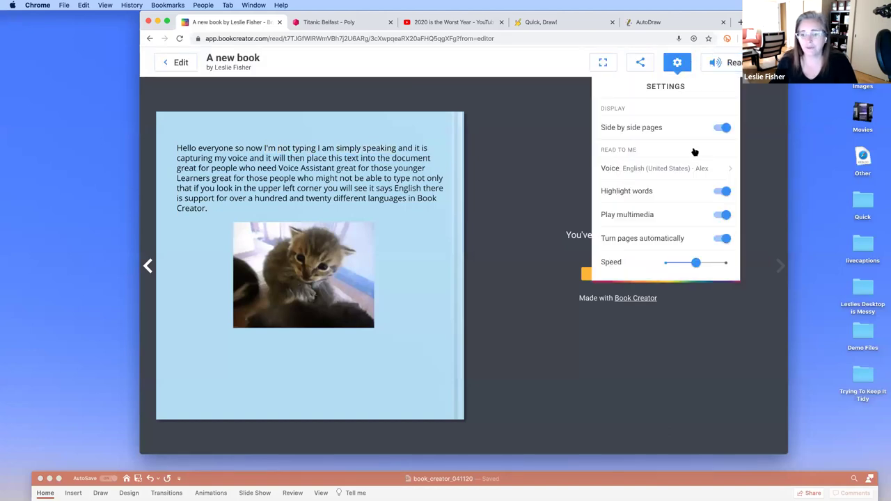
pyautogui.click(661, 169)
pyautogui.scroll(-10, 651, 167)
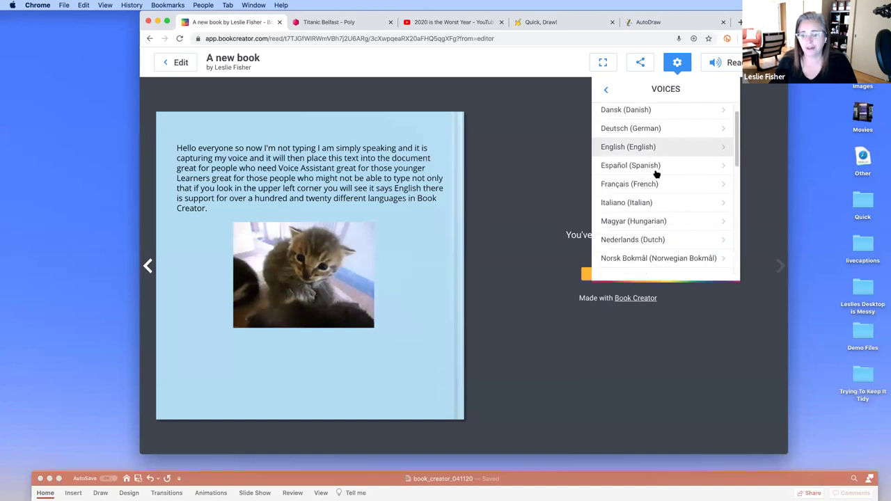
pyautogui.scroll(-2, 657, 174)
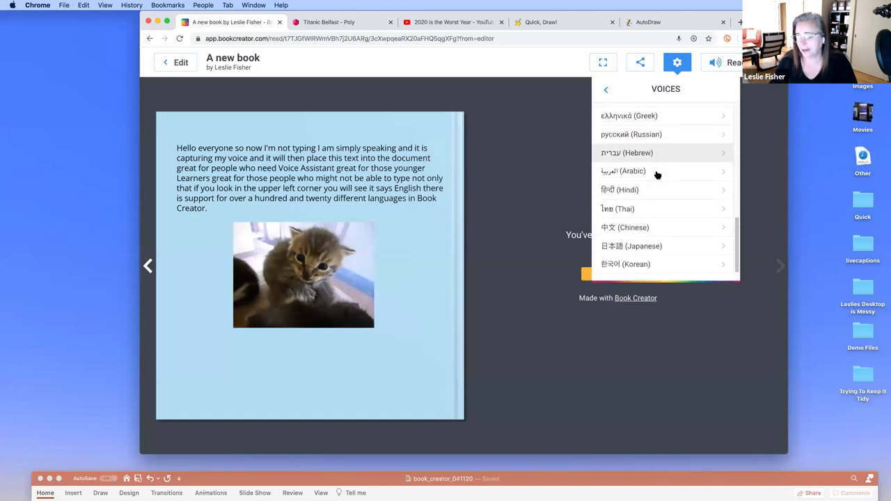
pyautogui.scroll(5, 658, 175)
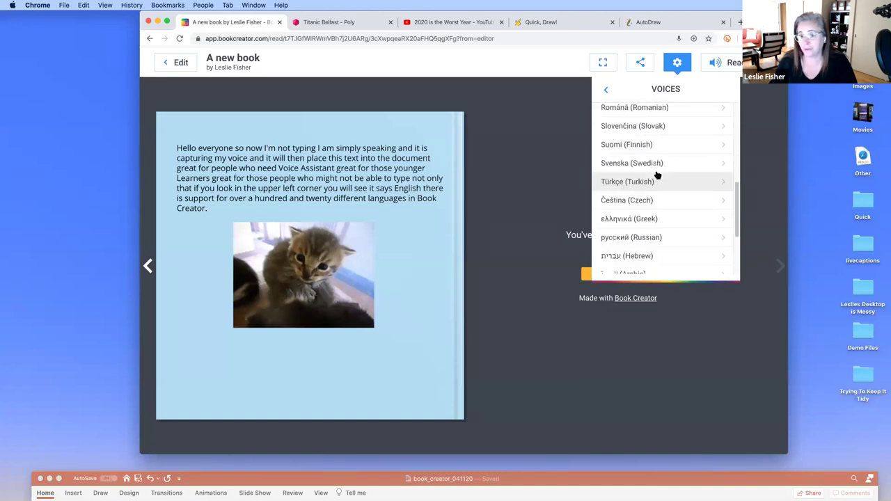
pyautogui.click(605, 90)
pyautogui.click(534, 121)
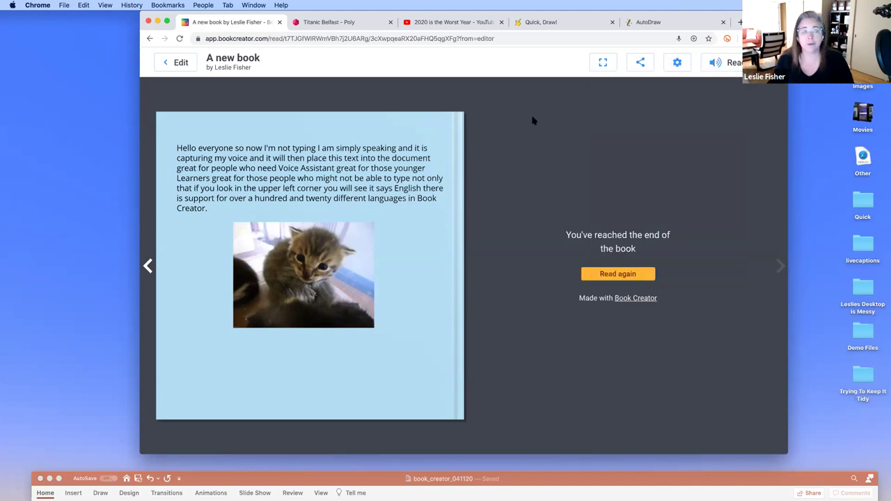
# - Leave the reading view and return from the editor to the My Books library
pyautogui.click(161, 64)
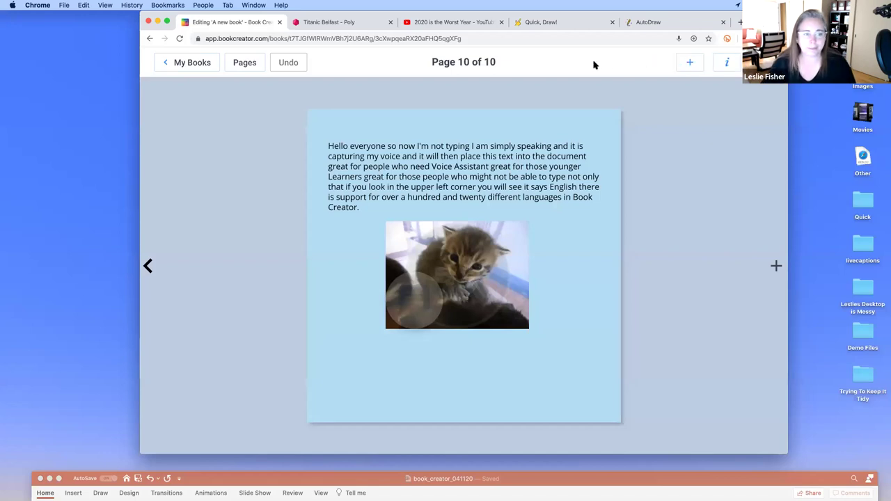
pyautogui.click(183, 63)
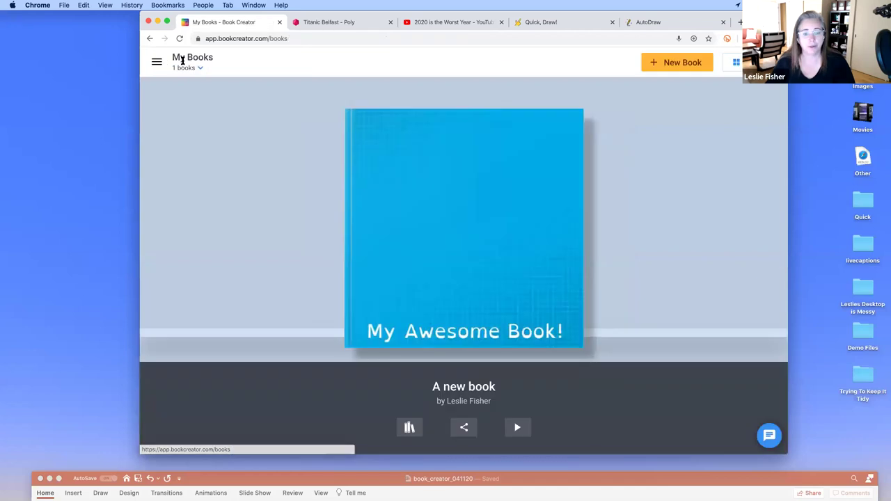
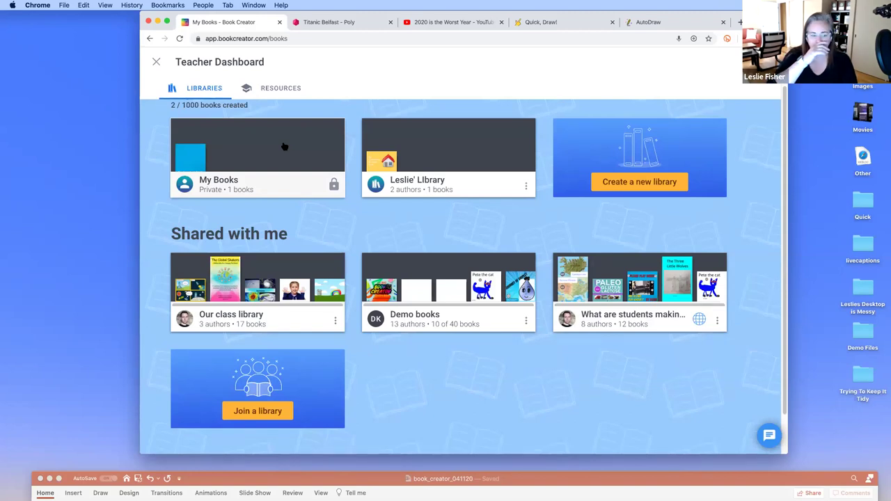
# - View the shared Our class library, then go back through the teacher dashboard to the My Books library
pyautogui.click(266, 271)
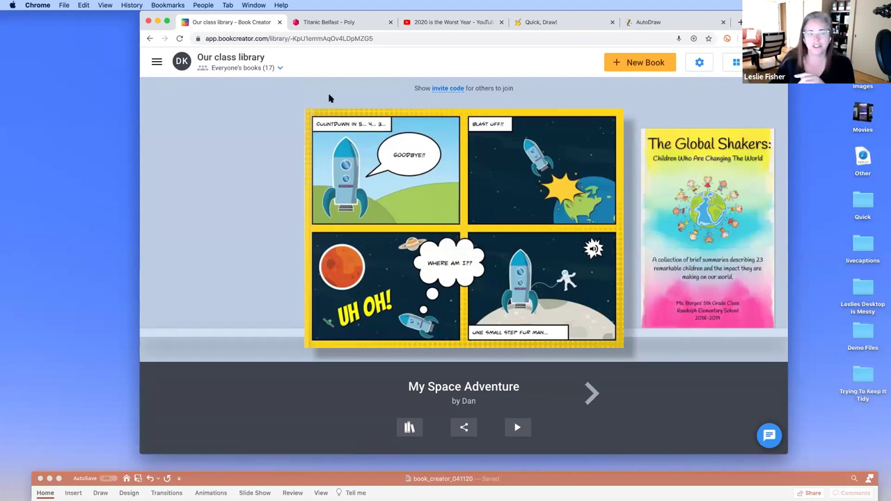
pyautogui.click(157, 62)
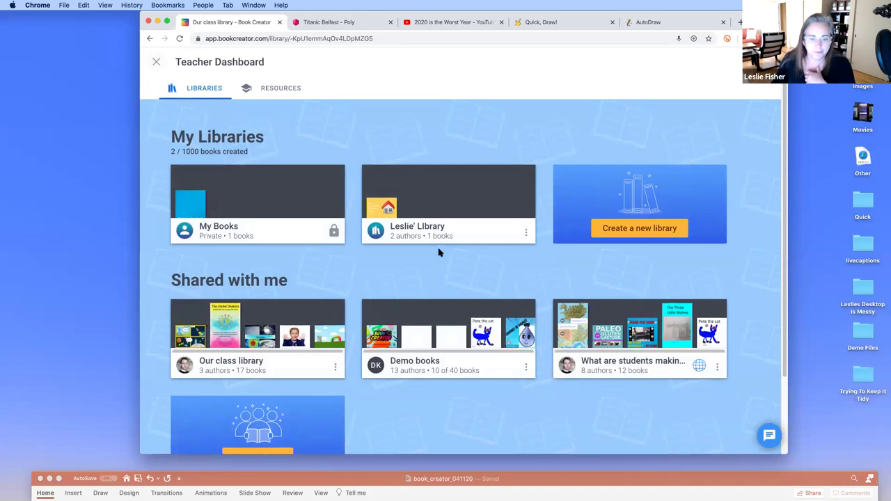
pyautogui.click(218, 207)
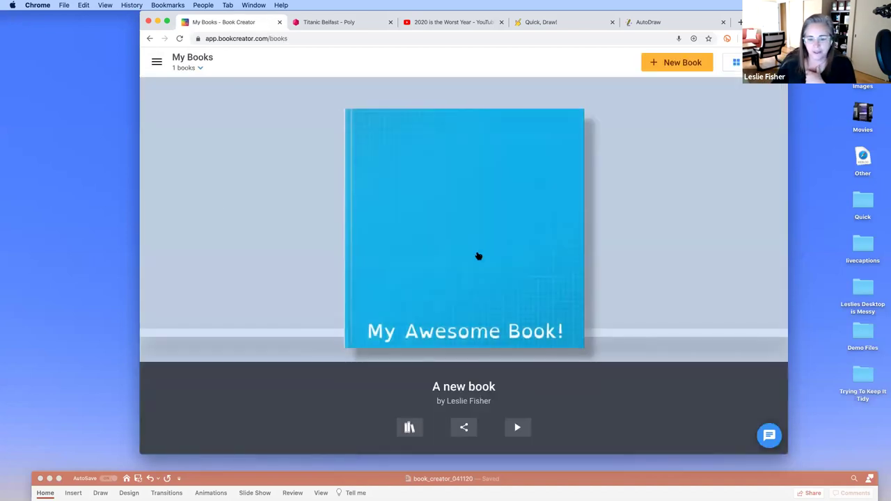
# - Open the book with the "My Awesome Book!" cover and page through it to page 10
pyautogui.click(483, 258)
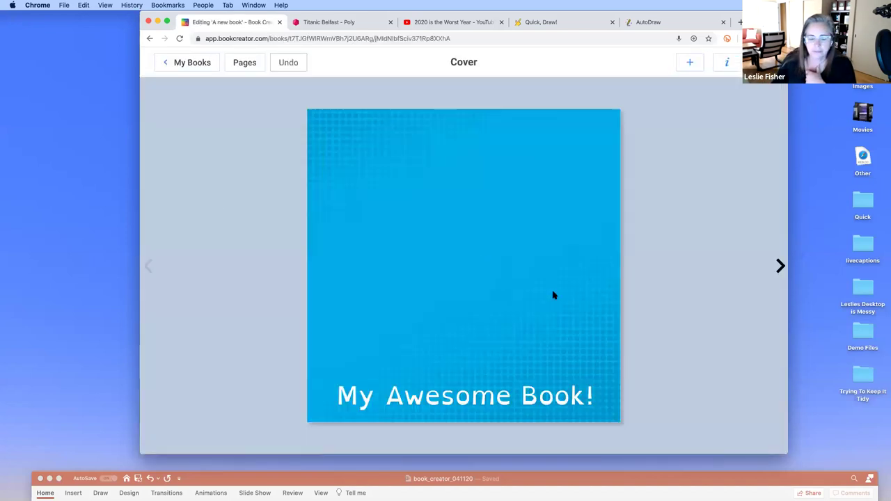
pyautogui.click(779, 267)
pyautogui.click(779, 267)
pyautogui.click(779, 267)
pyautogui.click(780, 267)
pyautogui.click(779, 267)
pyautogui.click(780, 267)
pyautogui.click(779, 267)
pyautogui.click(780, 267)
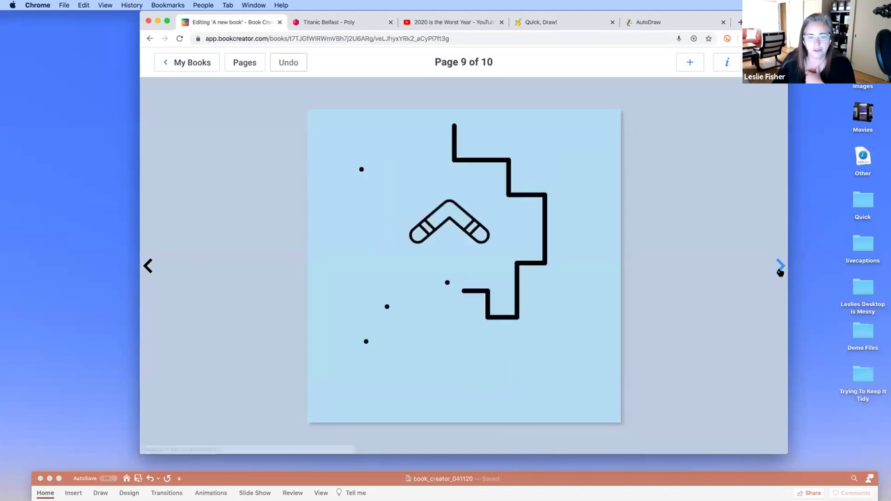
pyautogui.click(779, 267)
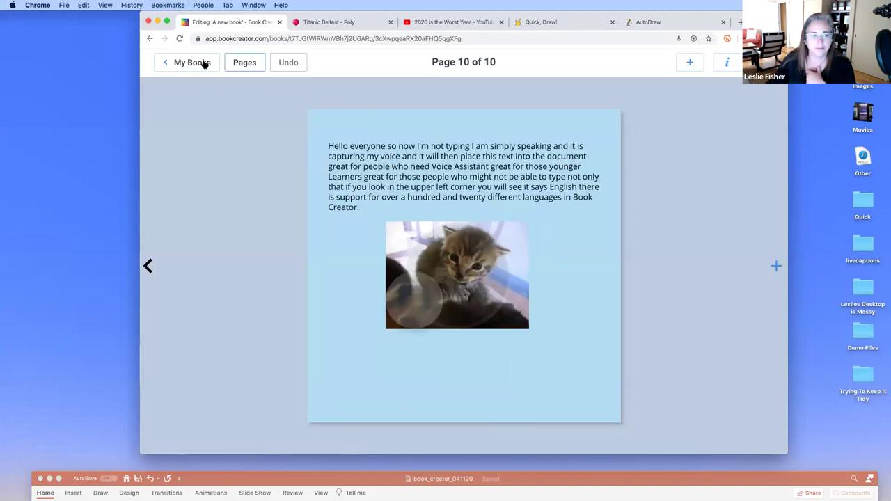
pyautogui.click(413, 152)
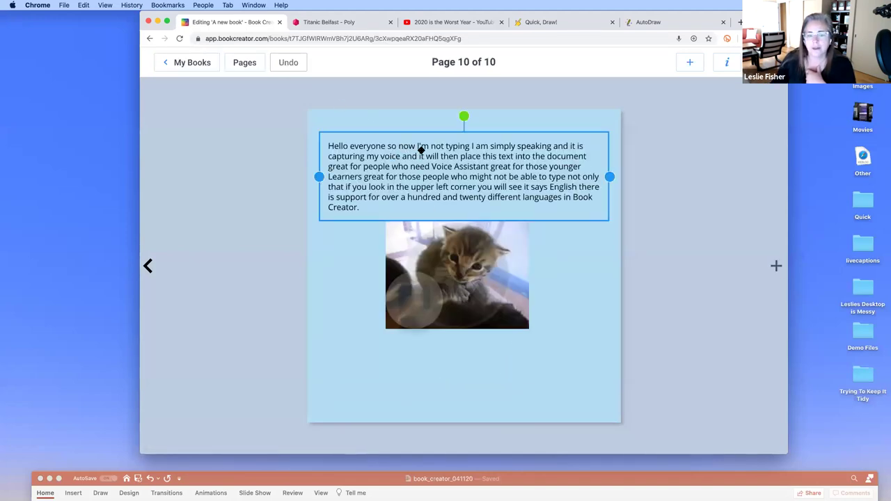
pyautogui.click(687, 64)
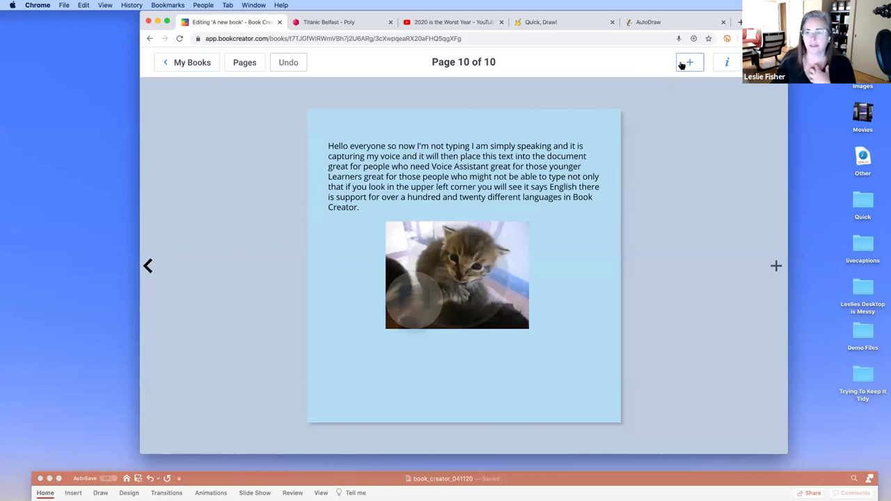
pyautogui.click(675, 202)
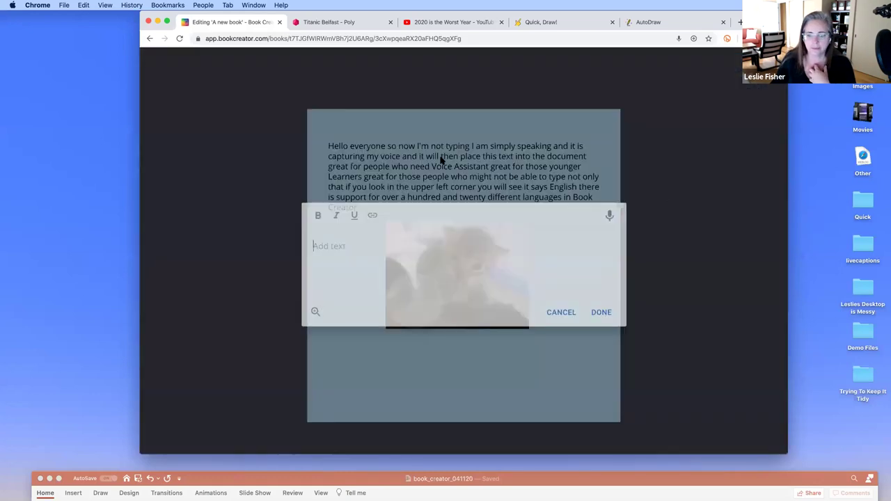
pyautogui.click(561, 299)
# - Try to link the word "everyone" in the dictated text block to page 2, then cancel the text edit
pyautogui.click(514, 184)
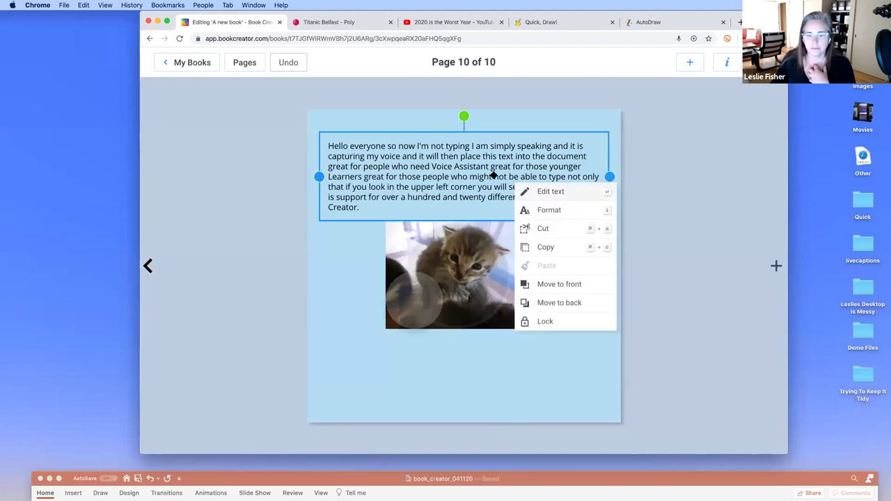
pyautogui.click(560, 195)
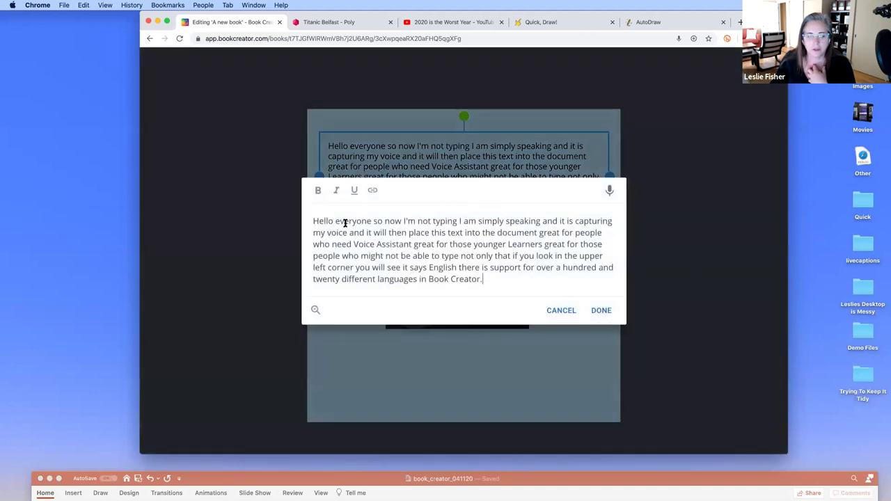
pyautogui.doubleClick(350, 222)
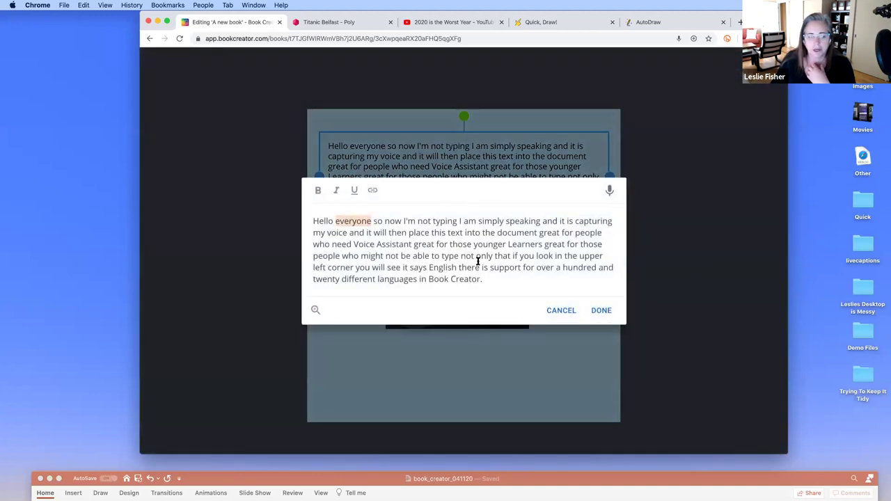
pyautogui.click(374, 192)
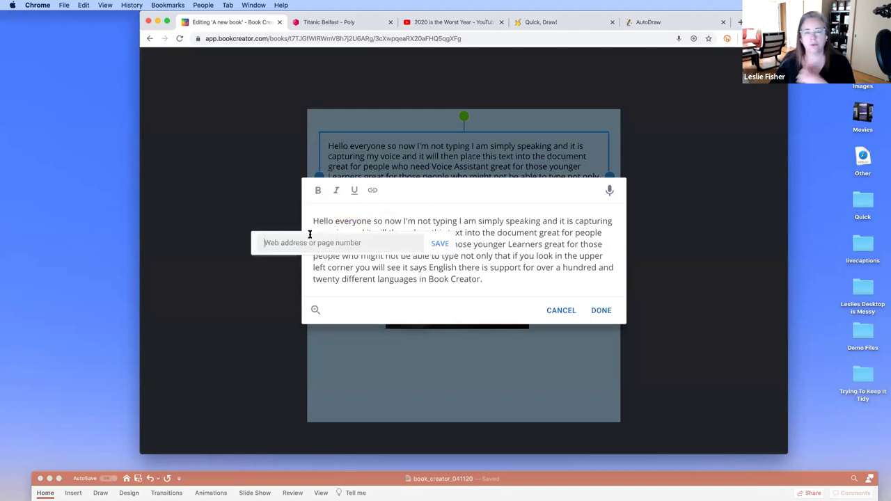
pyautogui.write('2')
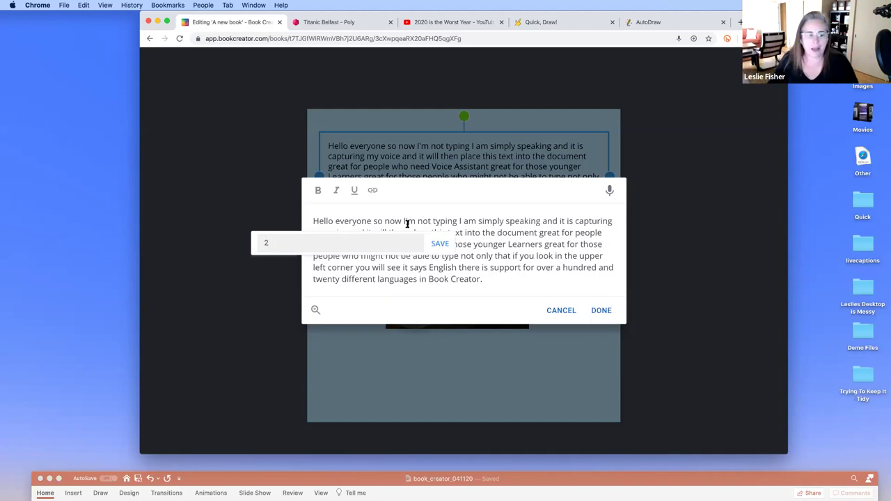
pyautogui.press('BackSpace')
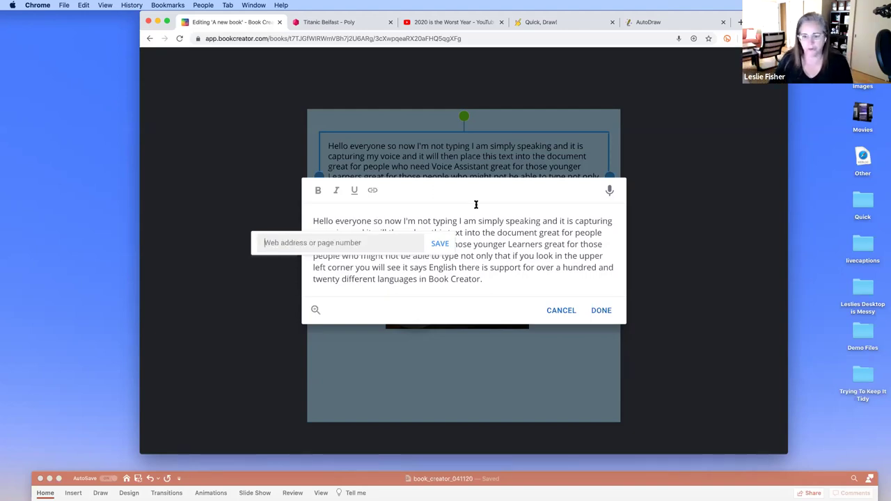
pyautogui.click(562, 311)
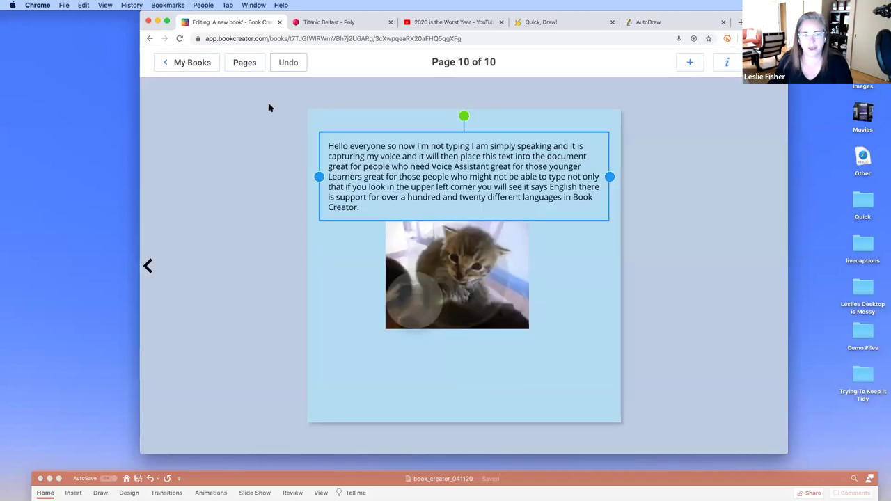
# - Leave the book and open the shared Our class library from the teacher dashboard
pyautogui.click(179, 63)
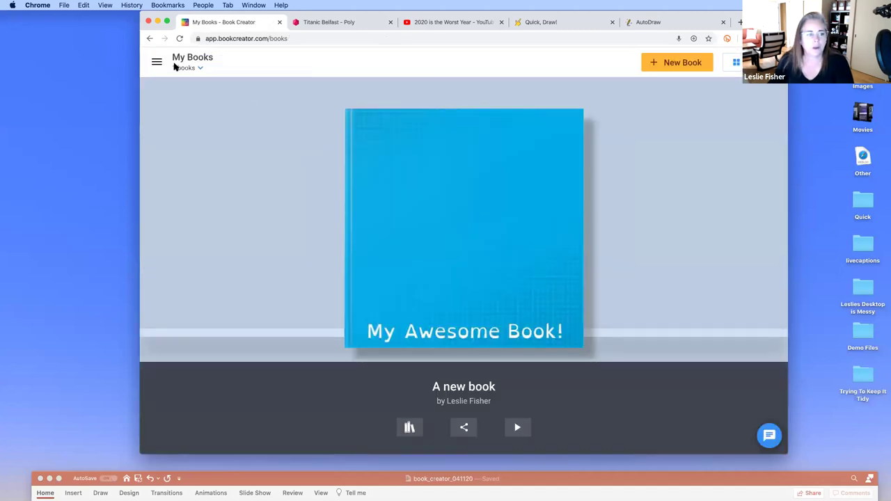
pyautogui.click(157, 62)
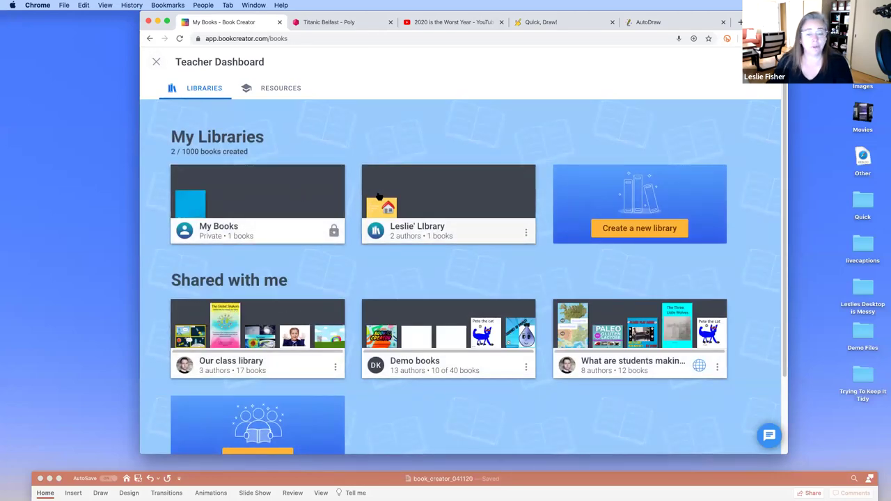
pyautogui.click(298, 310)
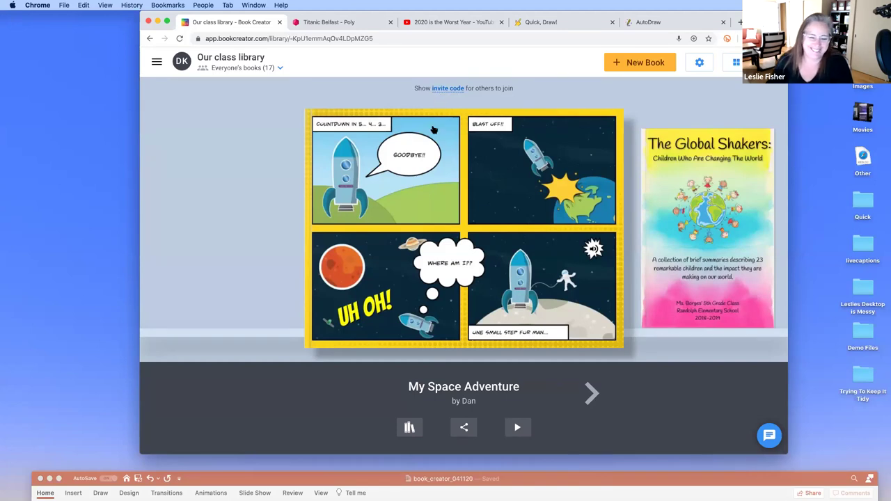
# - Browse the books in Our class library as far as Our class book and return to My Space Adventure
pyautogui.moveTo(428, 154)
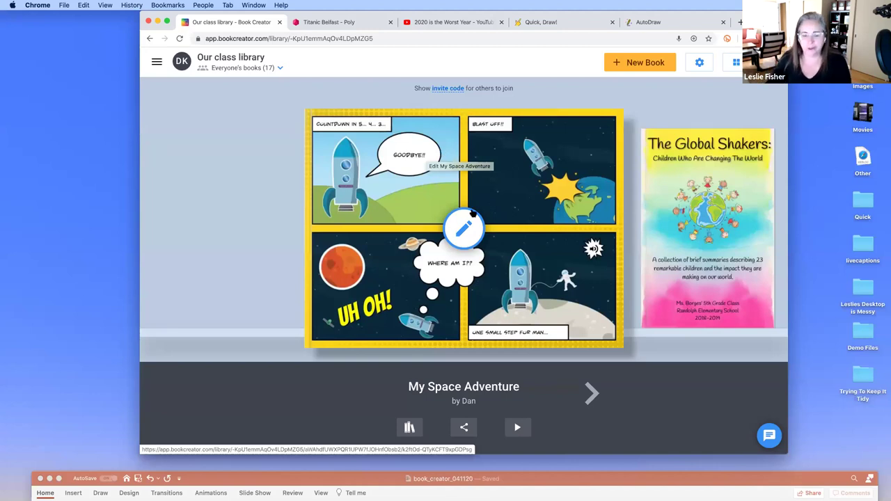
pyautogui.click(591, 392)
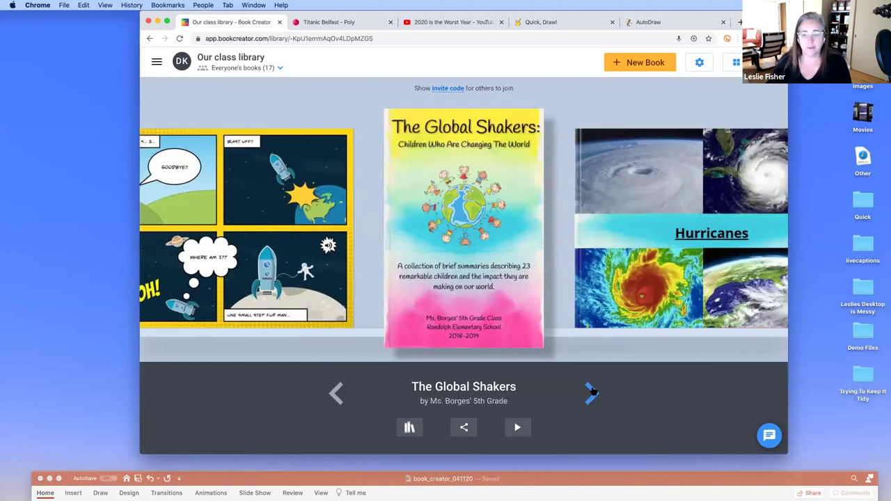
pyautogui.click(590, 392)
pyautogui.click(590, 392)
pyautogui.click(590, 392)
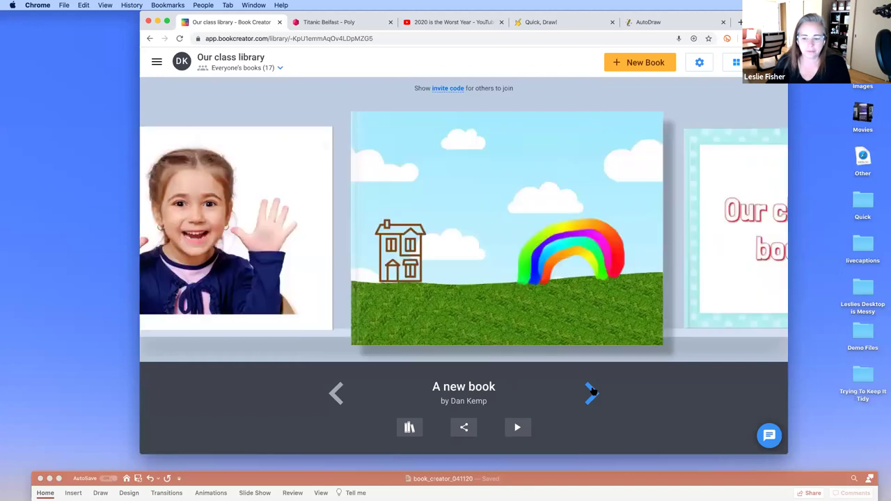
pyautogui.click(591, 392)
pyautogui.click(330, 398)
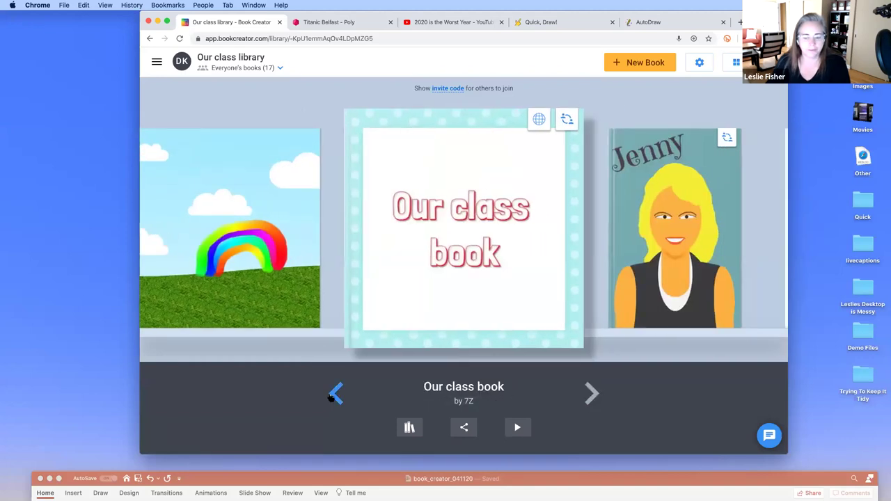
pyautogui.click(332, 398)
pyautogui.click(332, 398)
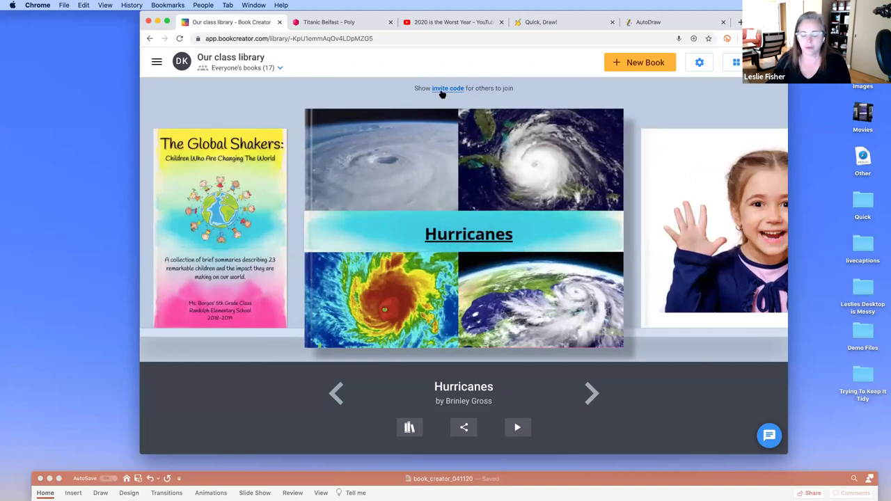
pyautogui.click(336, 394)
pyautogui.click(336, 395)
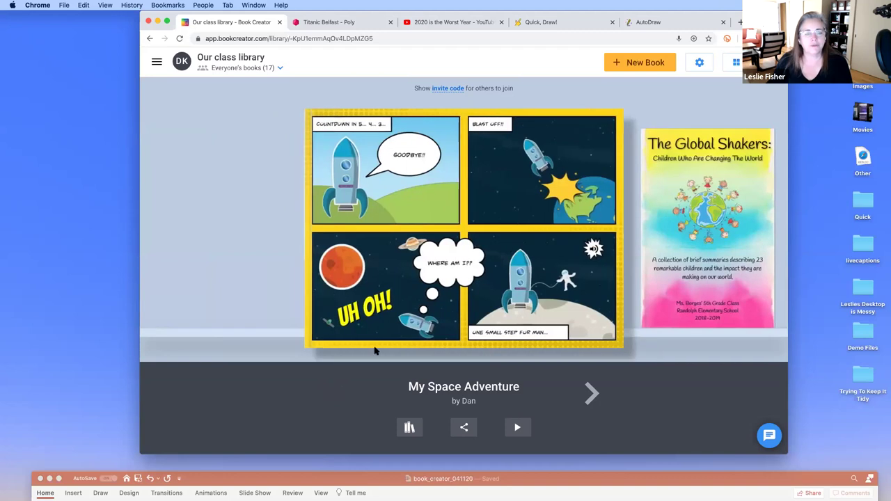
# - Review the libraries and the option to join a library on the teacher dashboard, then return to Our class library
pyautogui.moveTo(458, 233)
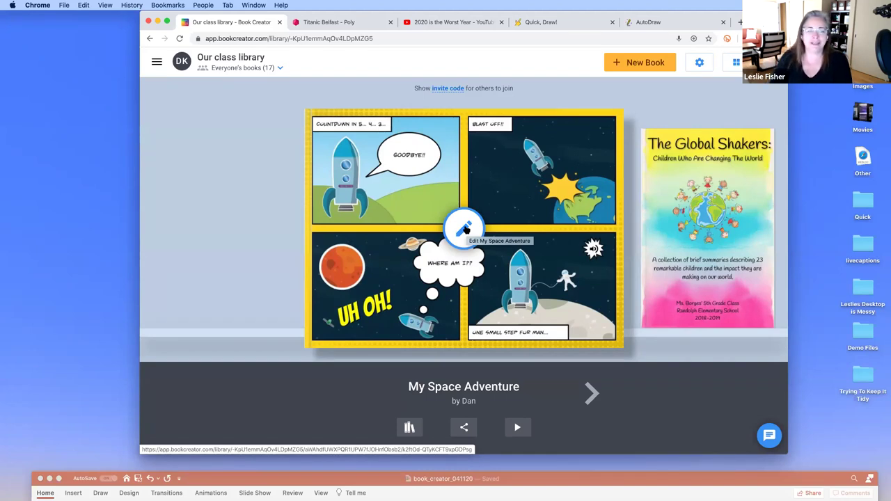
pyautogui.click(157, 62)
pyautogui.scroll(-2, 290, 420)
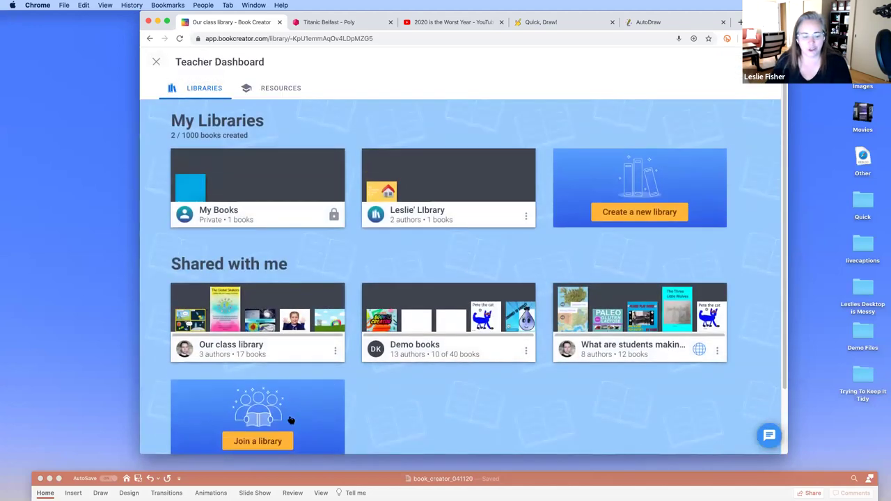
pyautogui.click(159, 64)
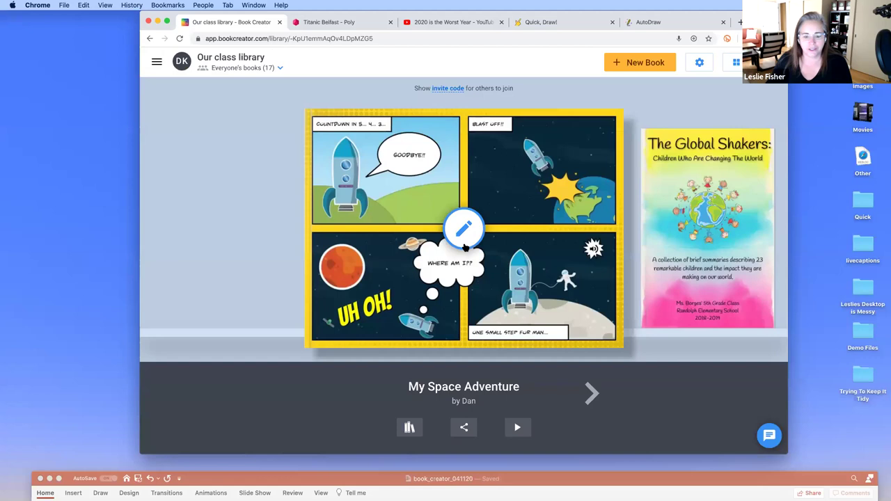
# - Open My Space Adventure in the editor and leave it, then check the book's library and sharing options
pyautogui.click(461, 232)
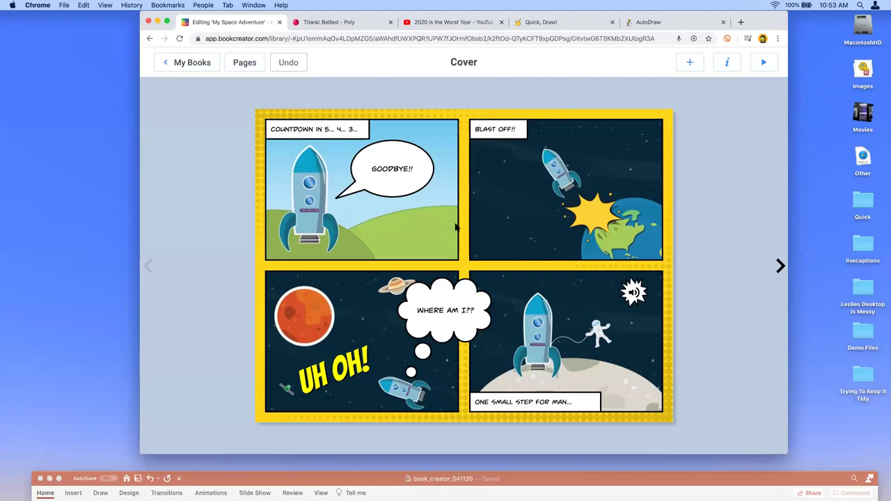
pyautogui.click(191, 65)
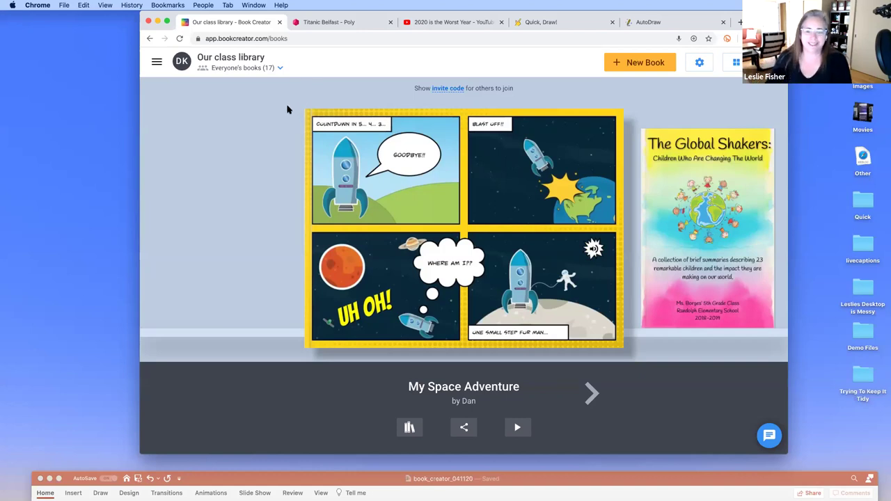
pyautogui.click(415, 431)
pyautogui.click(465, 428)
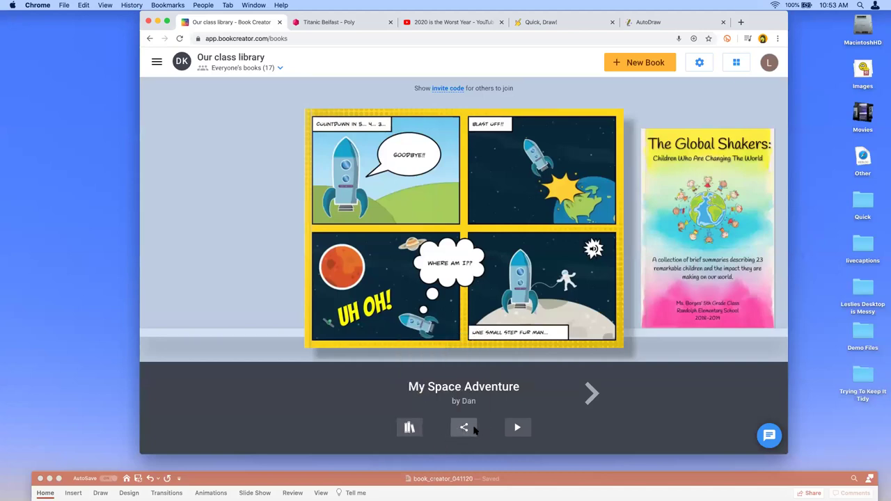
pyautogui.click(465, 428)
pyautogui.click(634, 412)
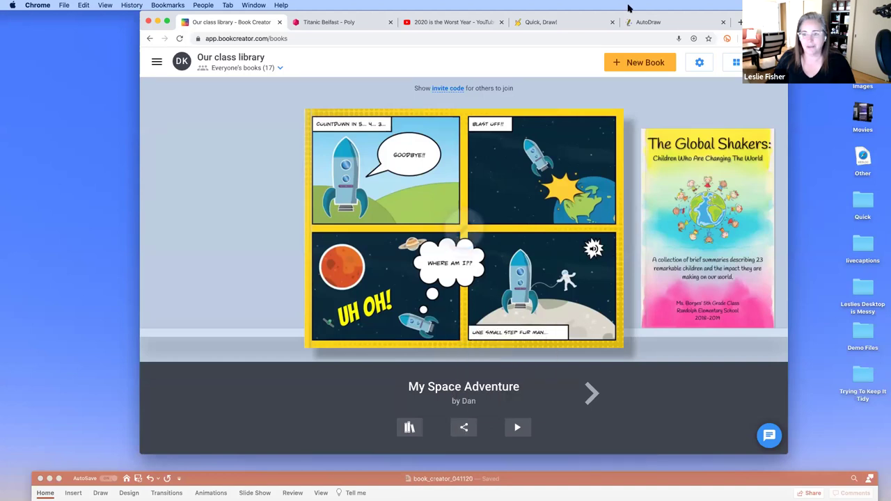
# - Create a new blank square book in Our class library and return to the library shelf
pyautogui.click(638, 65)
pyautogui.click(439, 154)
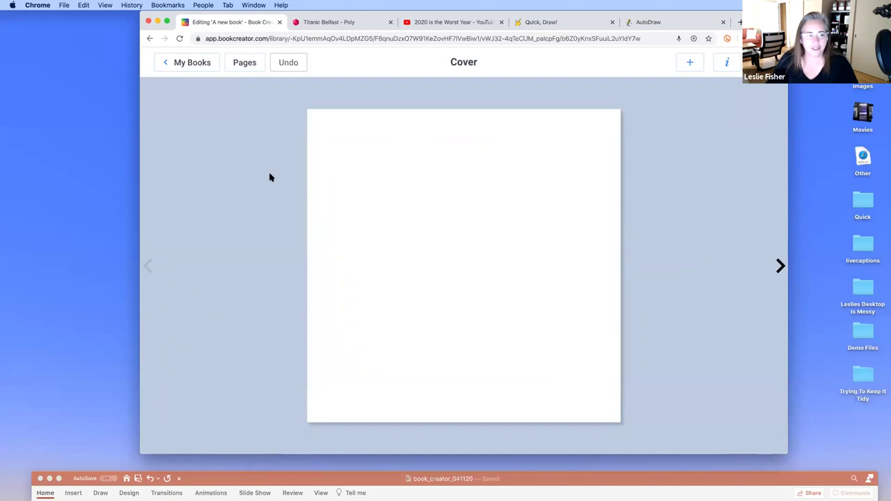
pyautogui.click(197, 63)
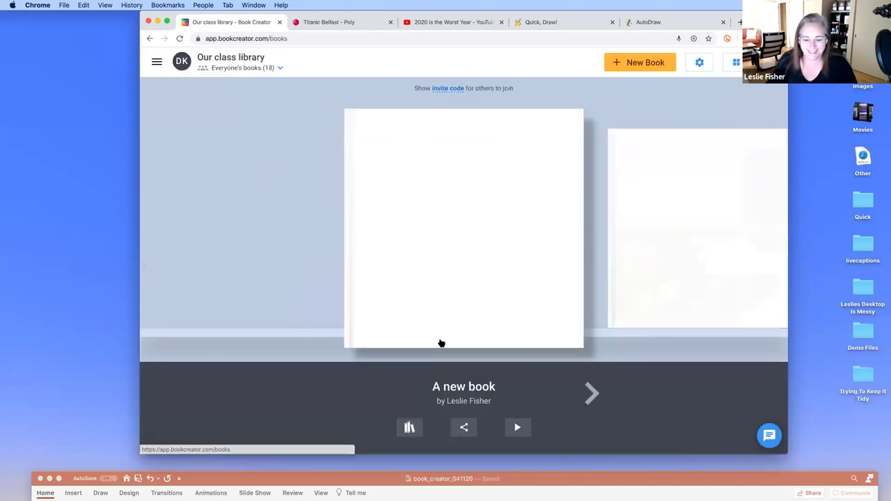
pyautogui.click(467, 428)
pyautogui.click(489, 359)
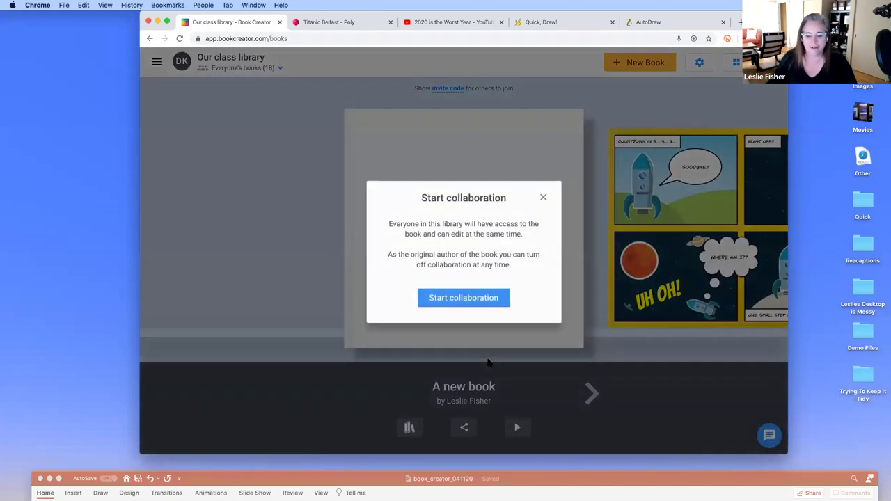
pyautogui.click(542, 198)
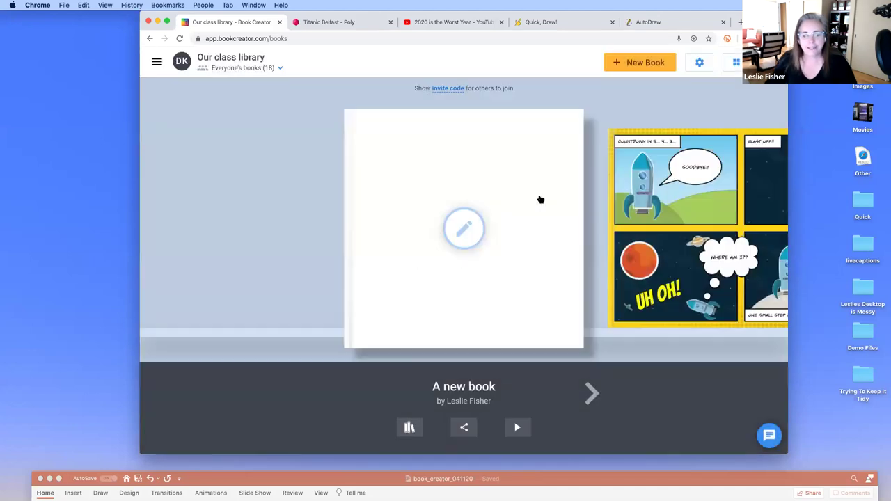
# - Start collaboration on the new blank book so everyone in Our class library can edit it at the same time
pyautogui.moveTo(484, 156)
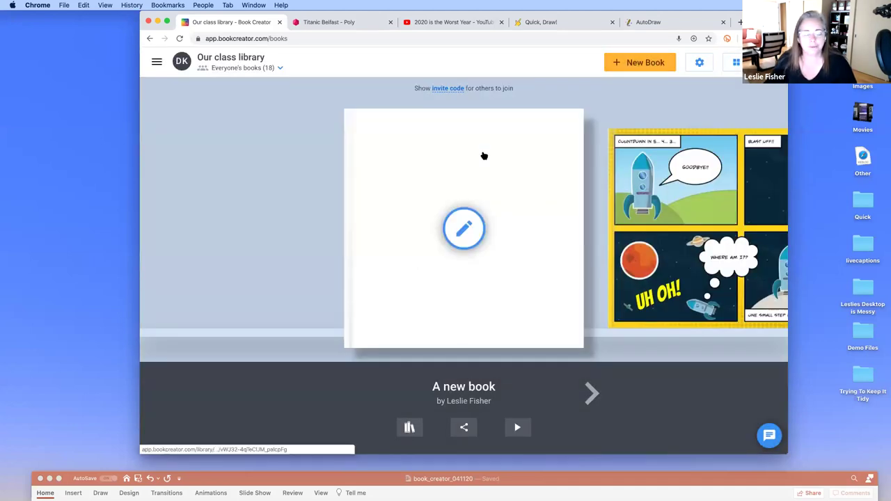
pyautogui.click(464, 428)
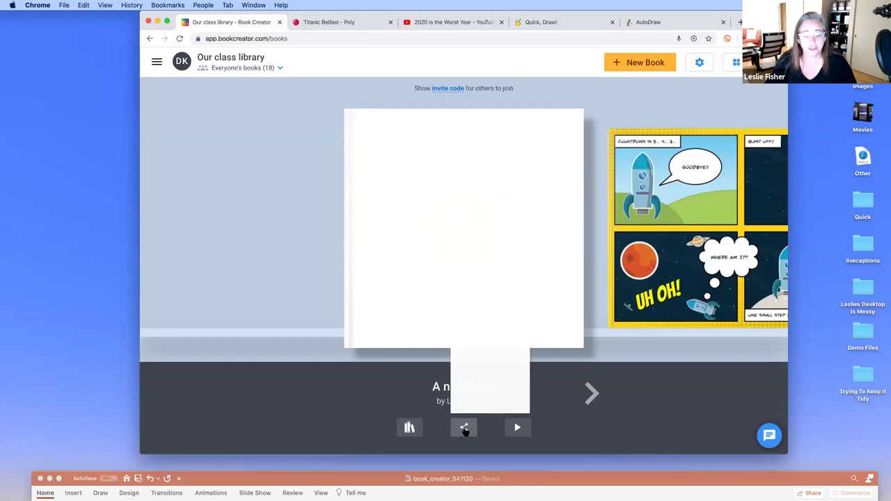
pyautogui.click(469, 358)
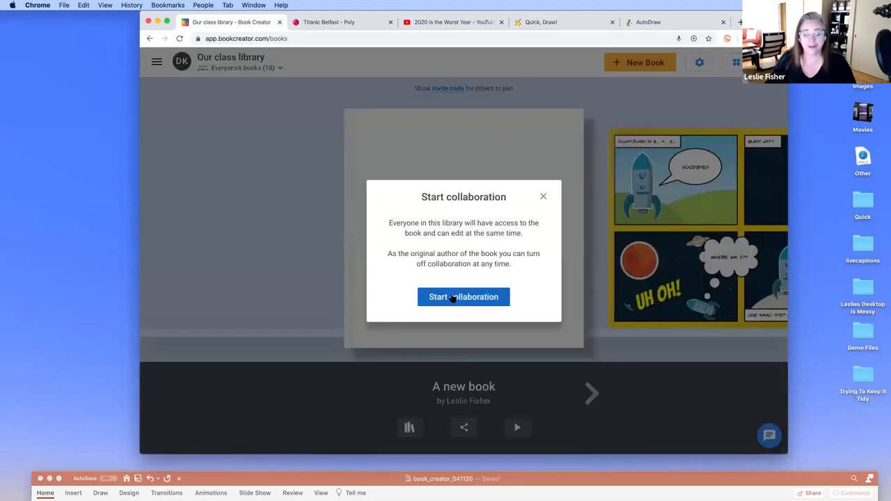
pyautogui.click(453, 298)
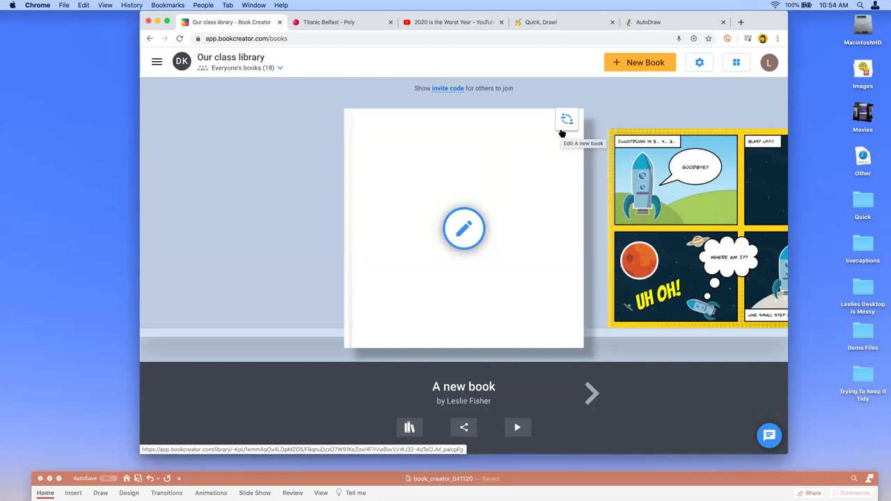
# - Open the new collaborative book in the editor, view page 2 and return to the cover
pyautogui.click(460, 227)
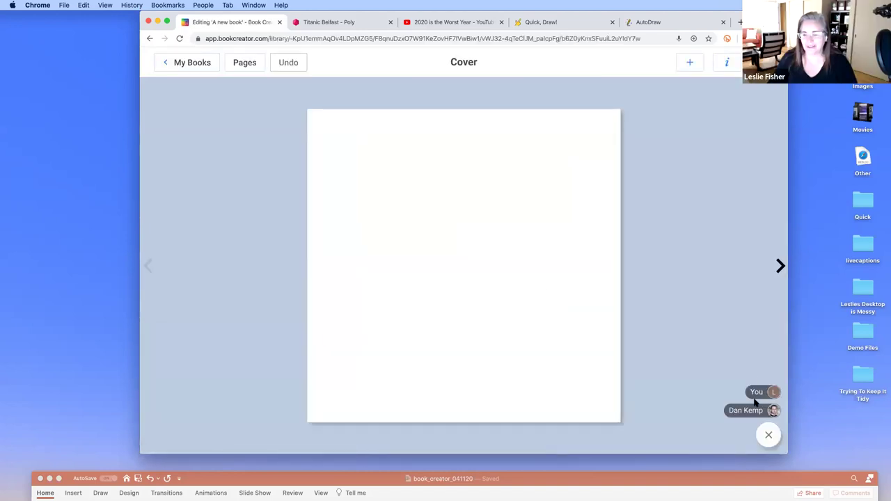
pyautogui.click(780, 265)
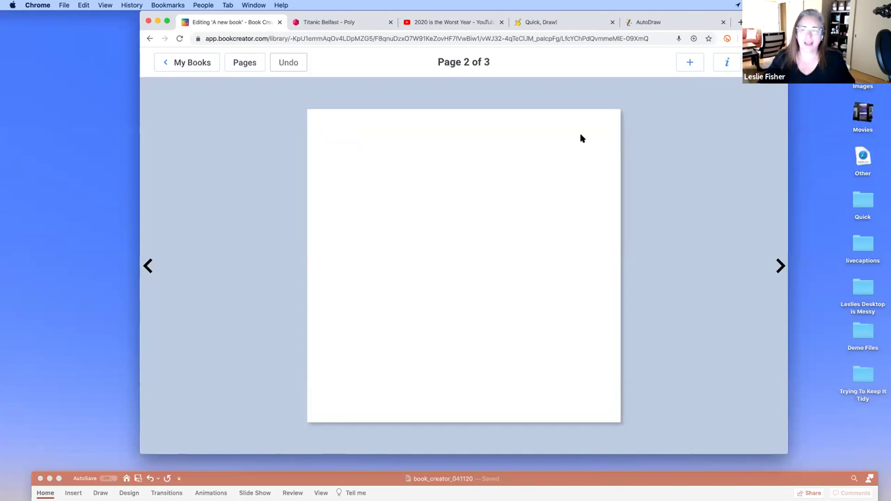
pyautogui.click(148, 266)
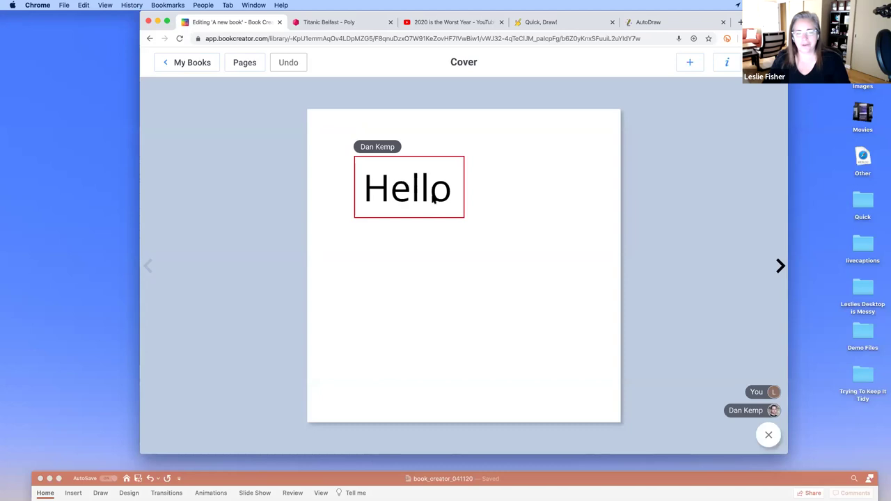